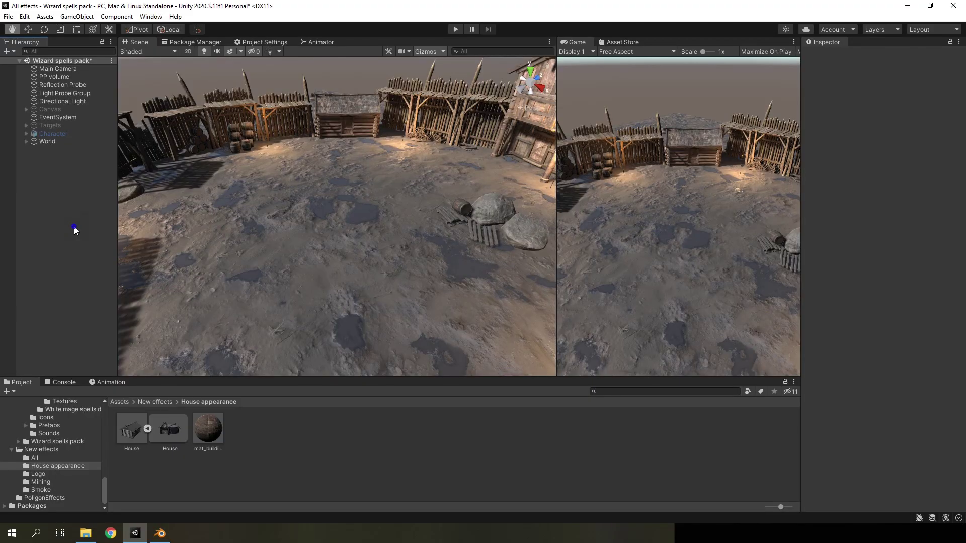
# Create a particle system named House appearance and reset its position to the scene origin
pyautogui.rightClick(74, 226)
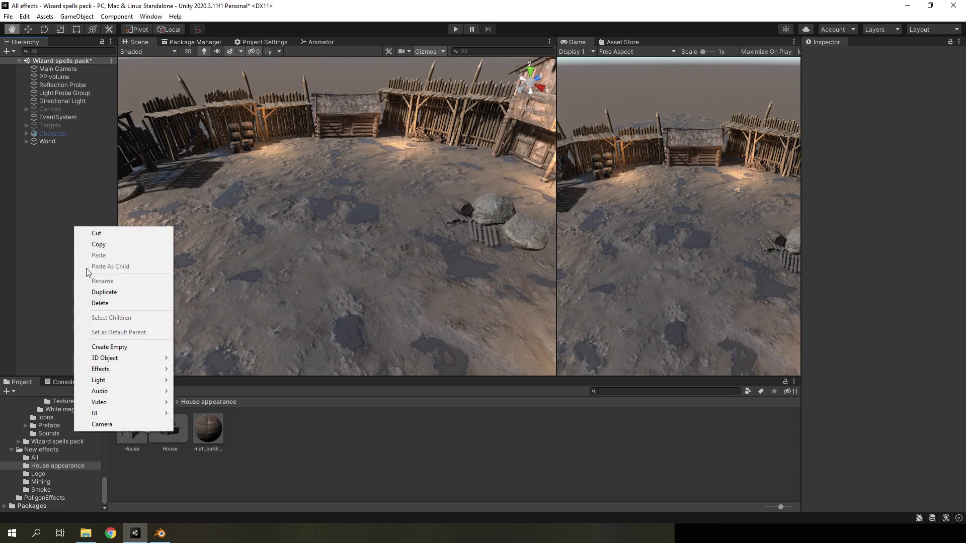
pyautogui.moveTo(106, 374)
pyautogui.click(215, 368)
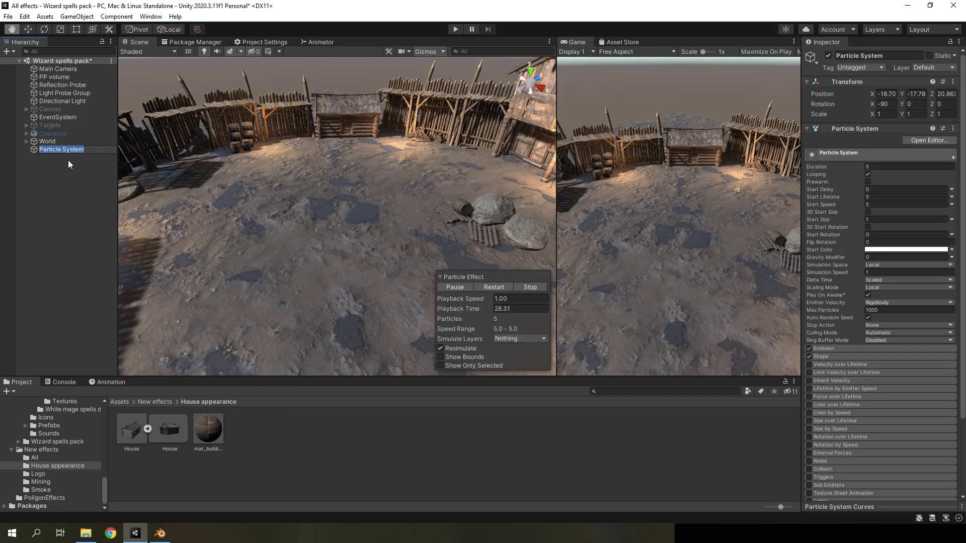
pyautogui.click(61, 150)
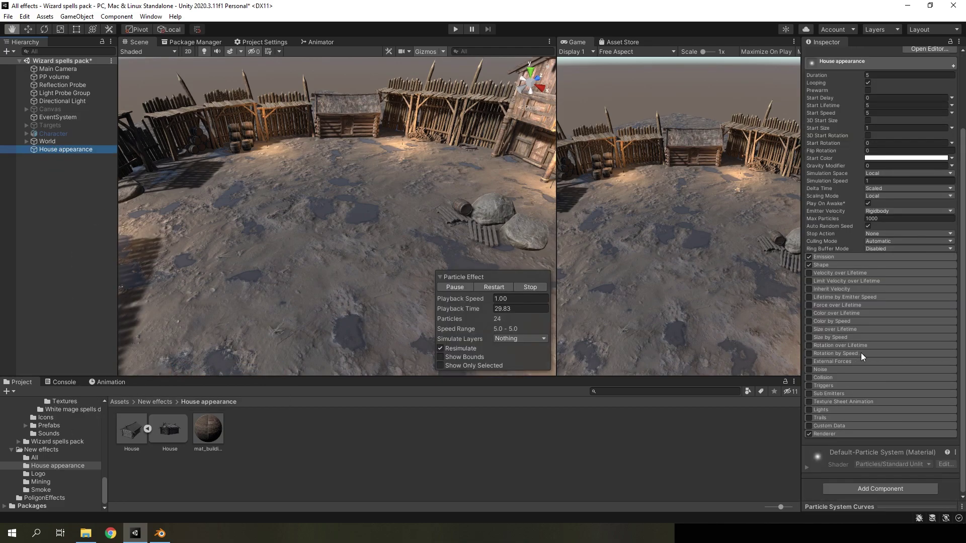
pyautogui.rightClick(861, 84)
pyautogui.click(868, 92)
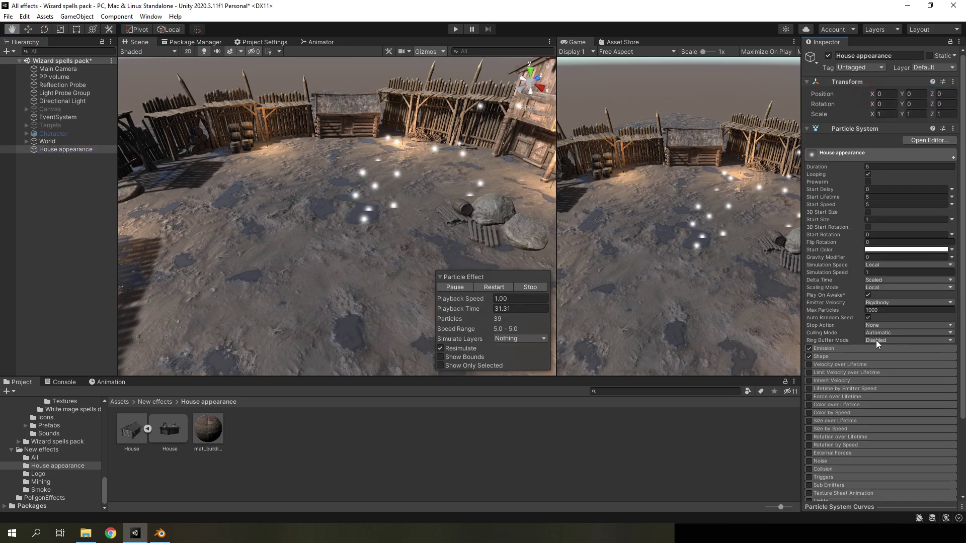
# Render the particles as House meshes with Local alignment and shadow casting on
pyautogui.scroll(-3, 876, 340)
pyautogui.click(835, 433)
pyautogui.scroll(-5, 868, 428)
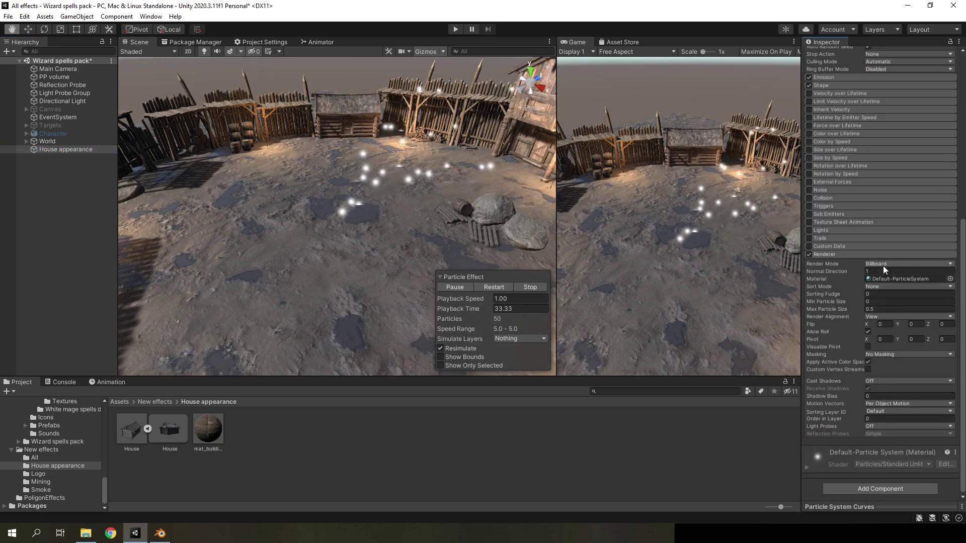
pyautogui.click(880, 264)
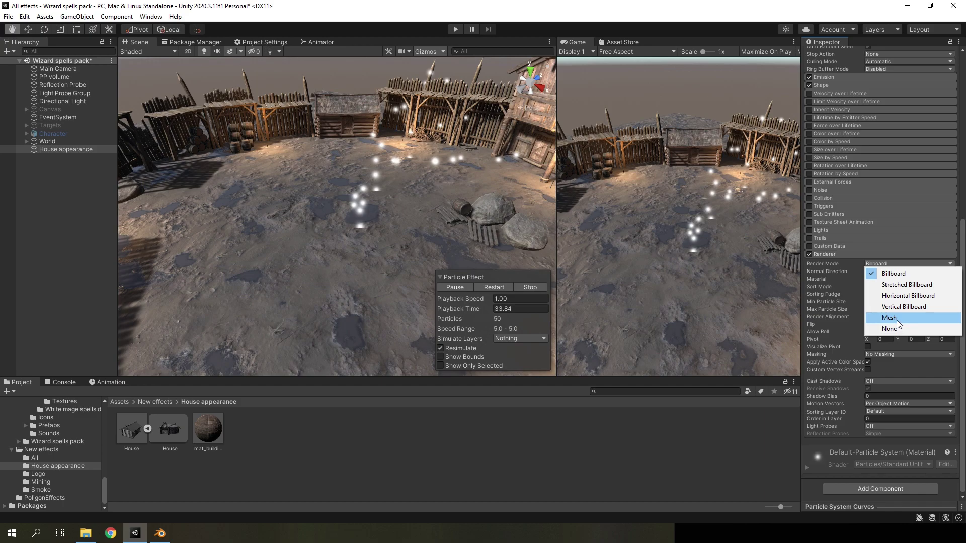
pyautogui.click(897, 322)
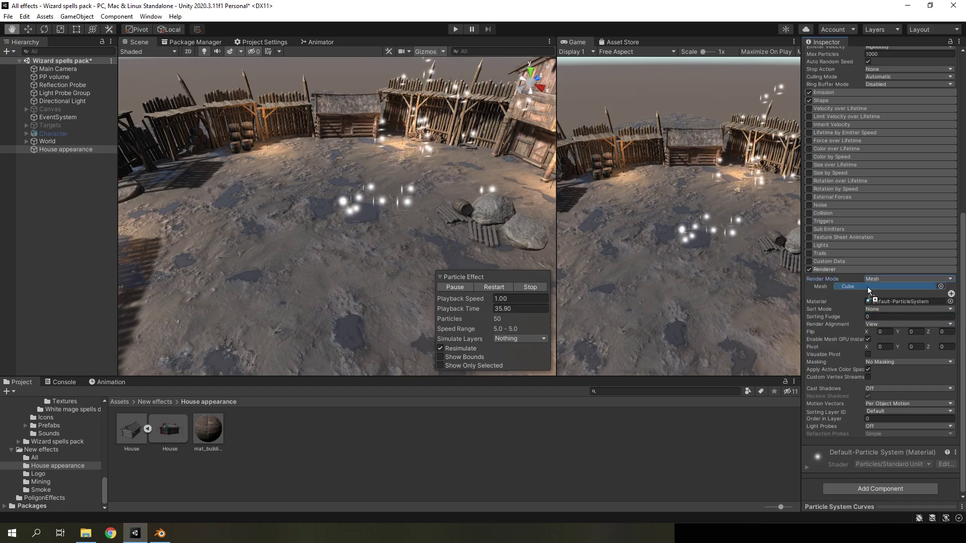
pyautogui.moveTo(868, 291); pyautogui.dragTo(886, 302)
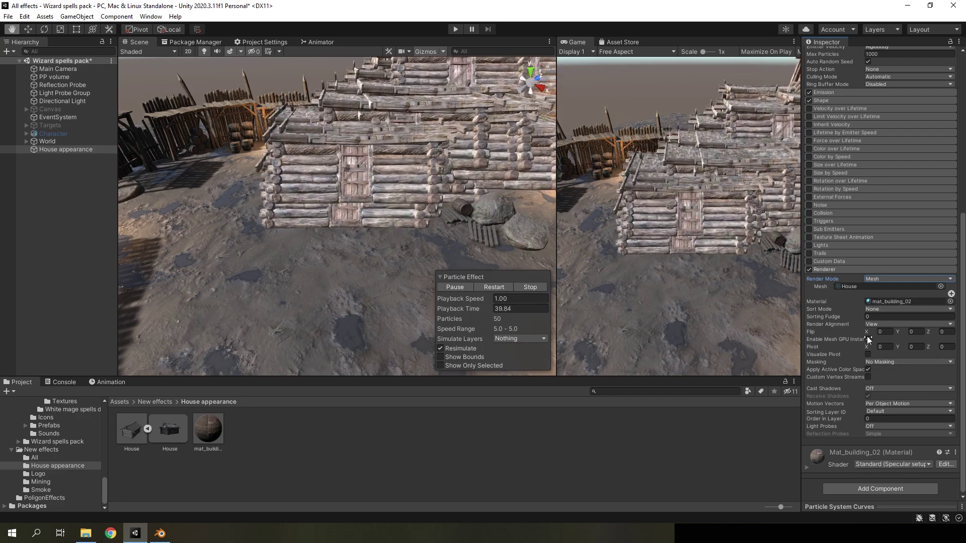
pyautogui.click(876, 325)
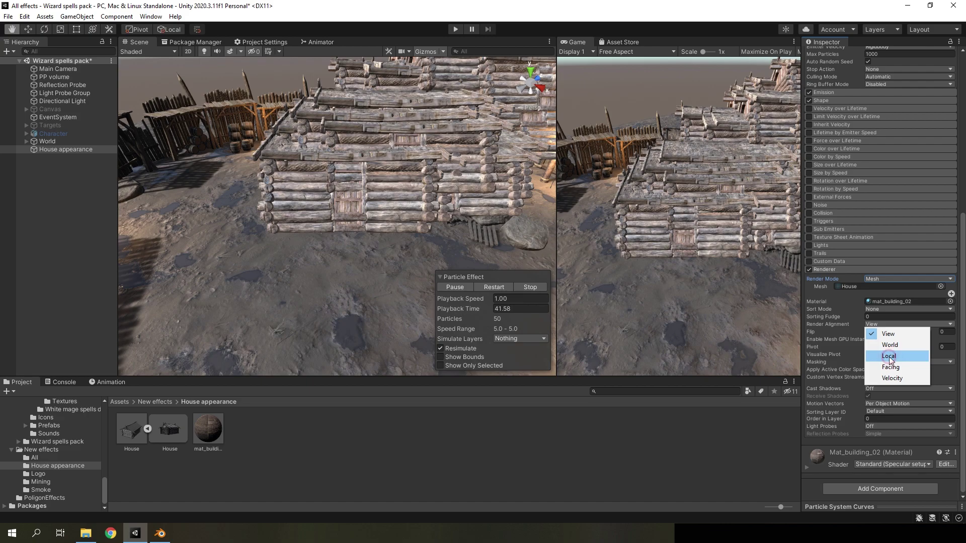
pyautogui.click(889, 357)
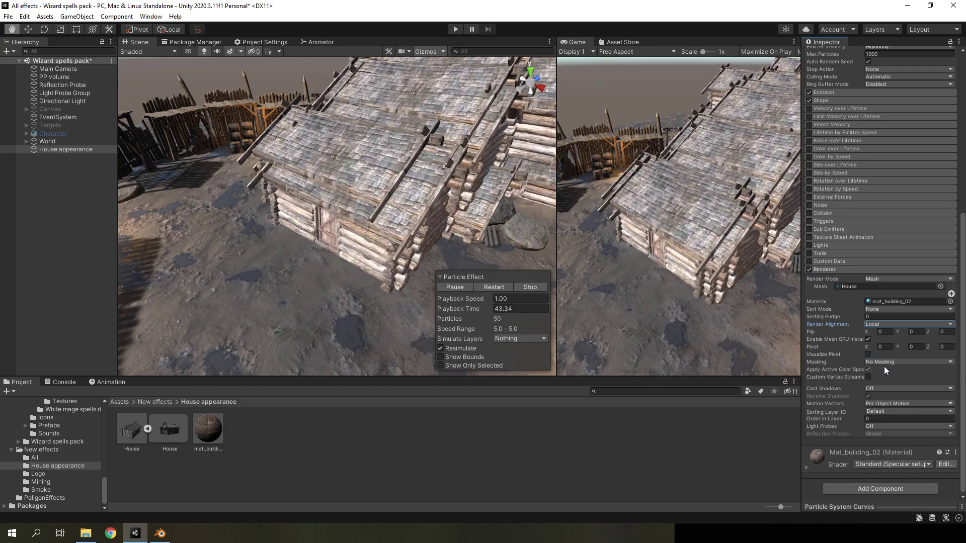
pyautogui.click(883, 390)
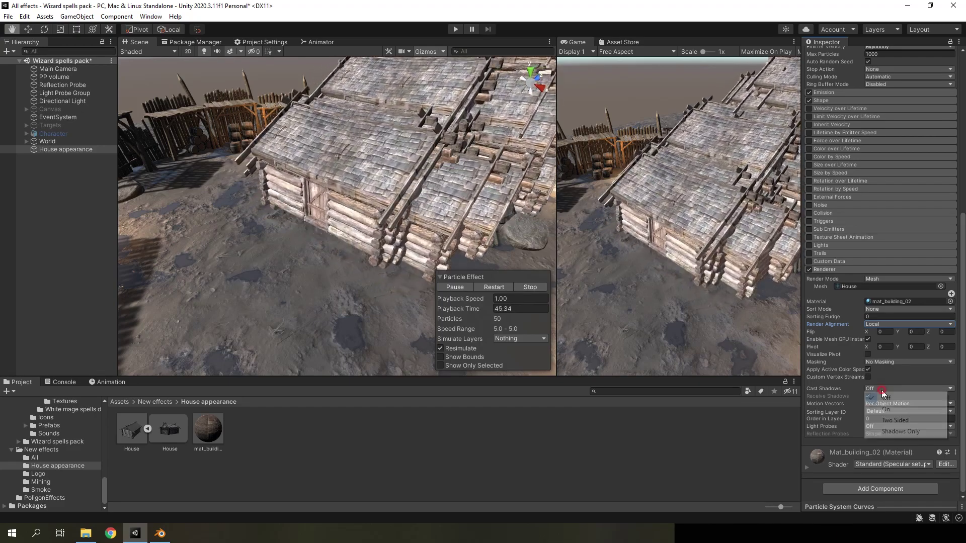
pyautogui.click(885, 409)
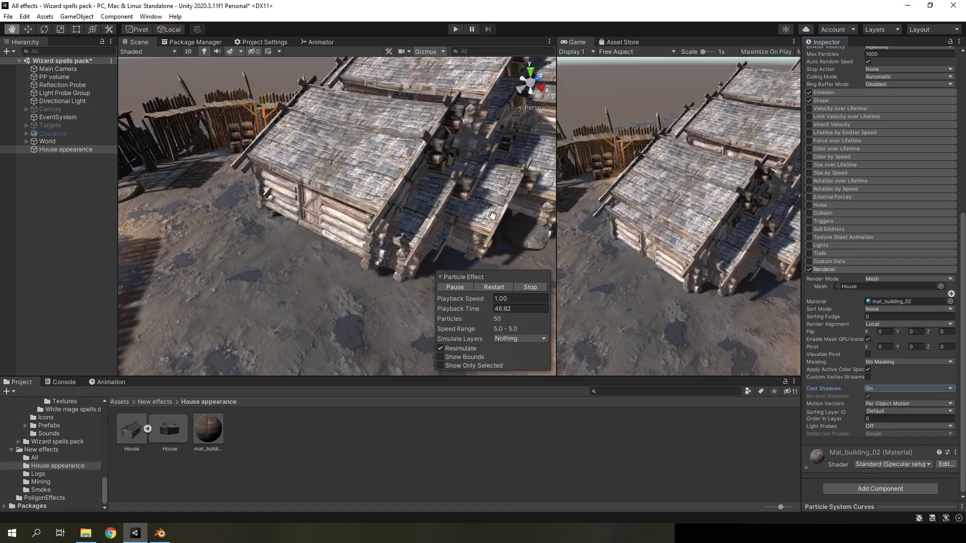
pyautogui.scroll(10, 937, 276)
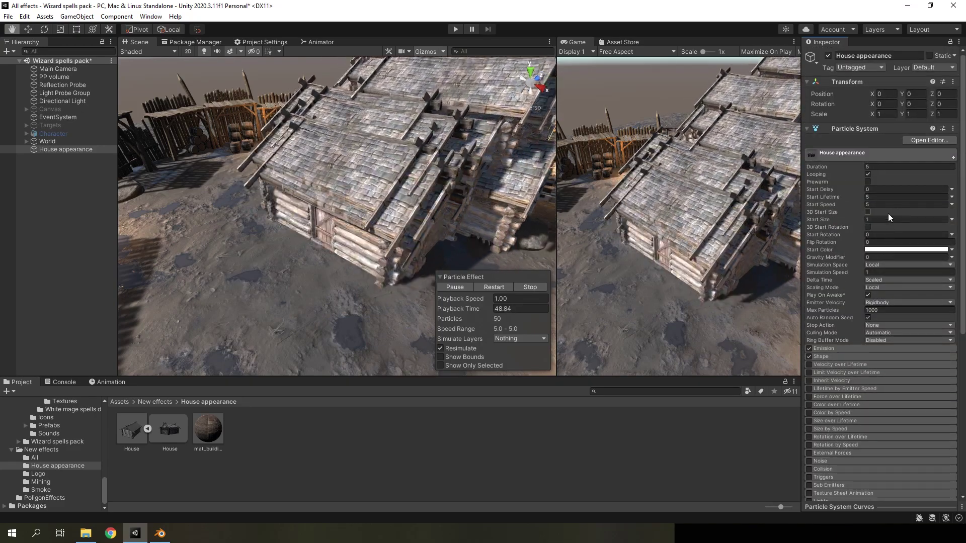
# Set start speed and emission rate to 0, and add a one-particle burst
pyautogui.click(878, 204)
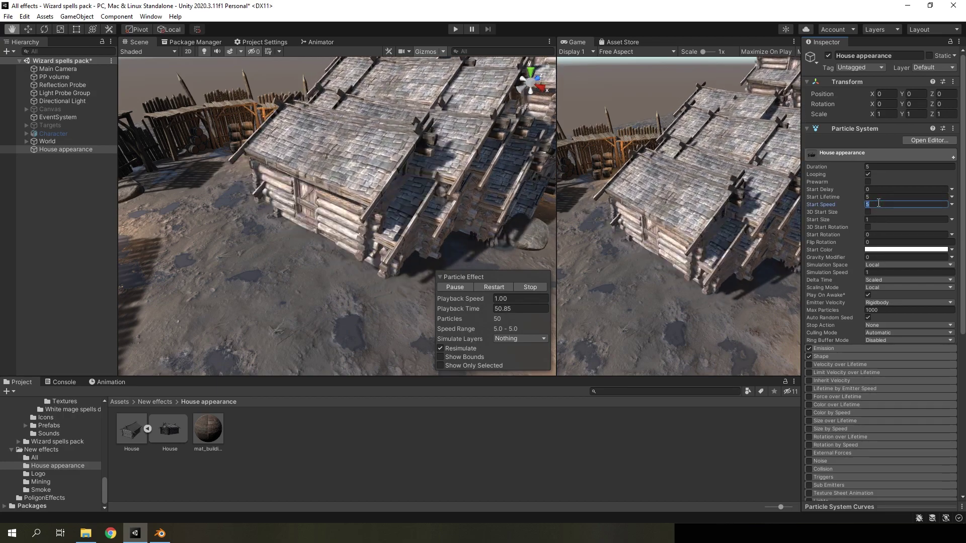
pyautogui.write('0')
pyautogui.click(834, 348)
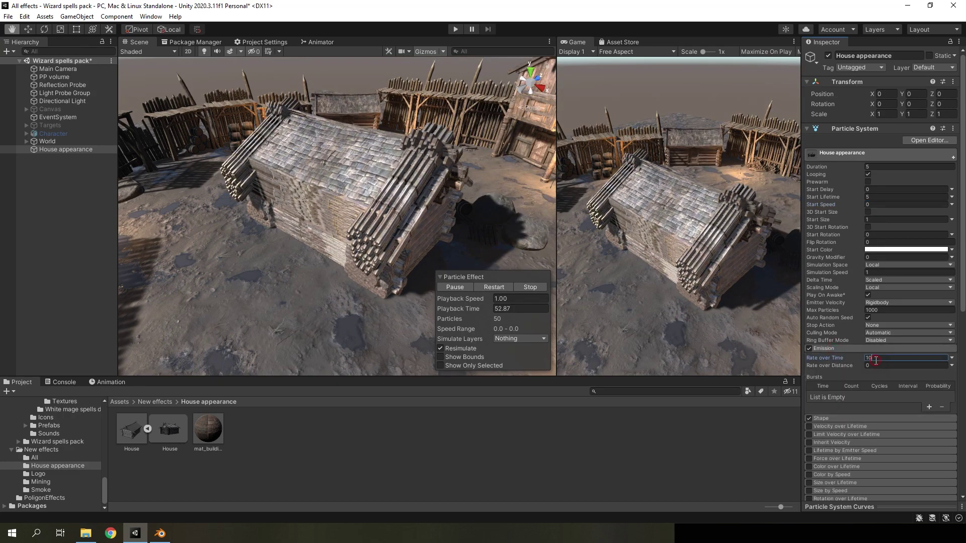
pyautogui.write('0')
pyautogui.click(929, 407)
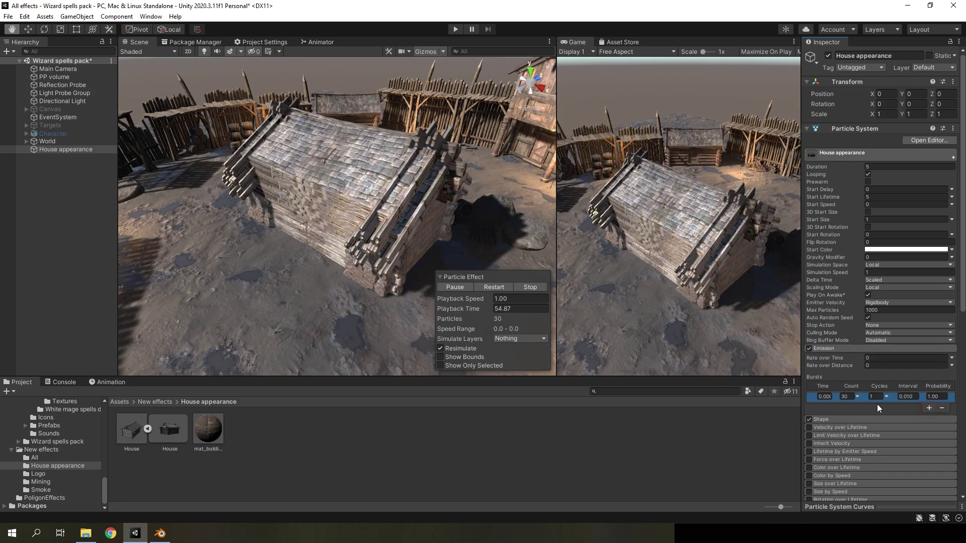
pyautogui.write('1')
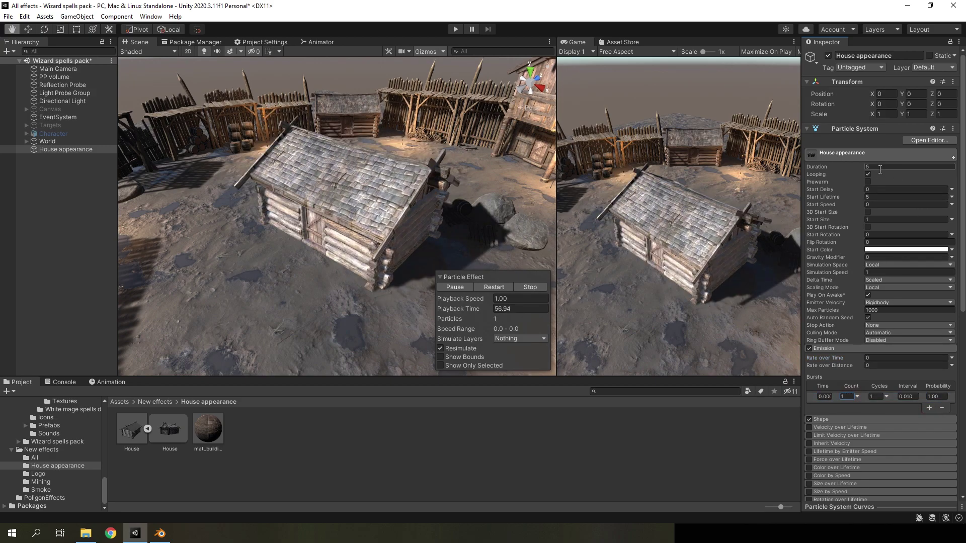
pyautogui.write('3')
# Set start lifetime to 2, disable the Shape module, and stop the preview
pyautogui.click(881, 197)
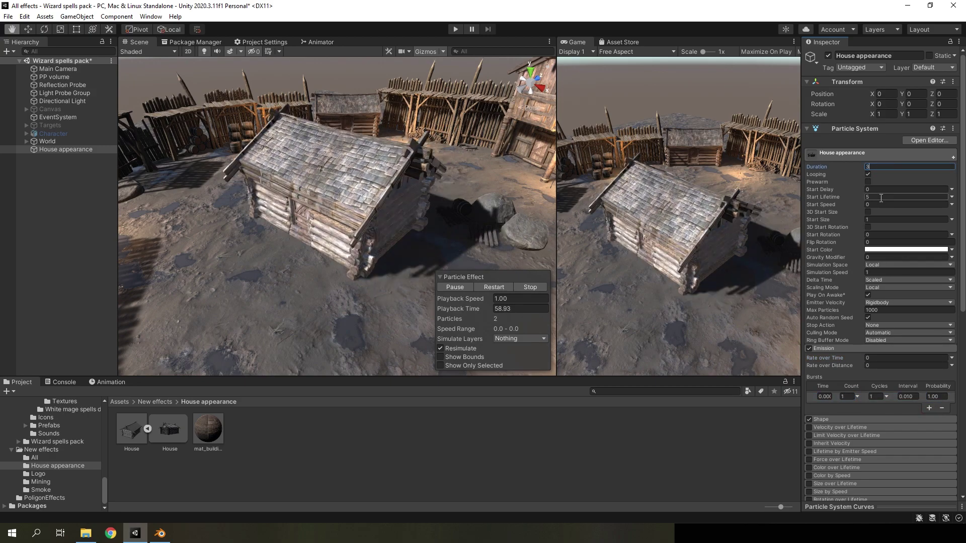
pyautogui.write('2')
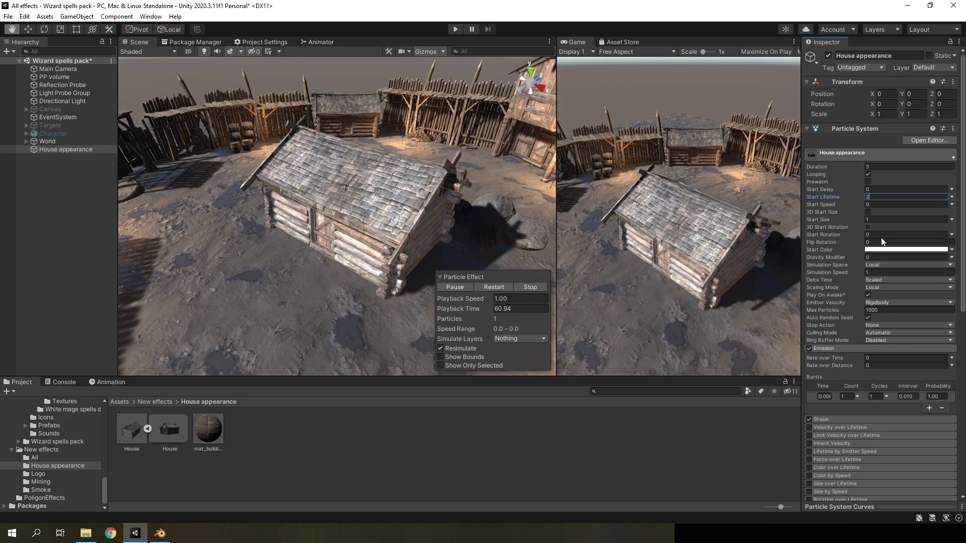
pyautogui.scroll(-5, 845, 371)
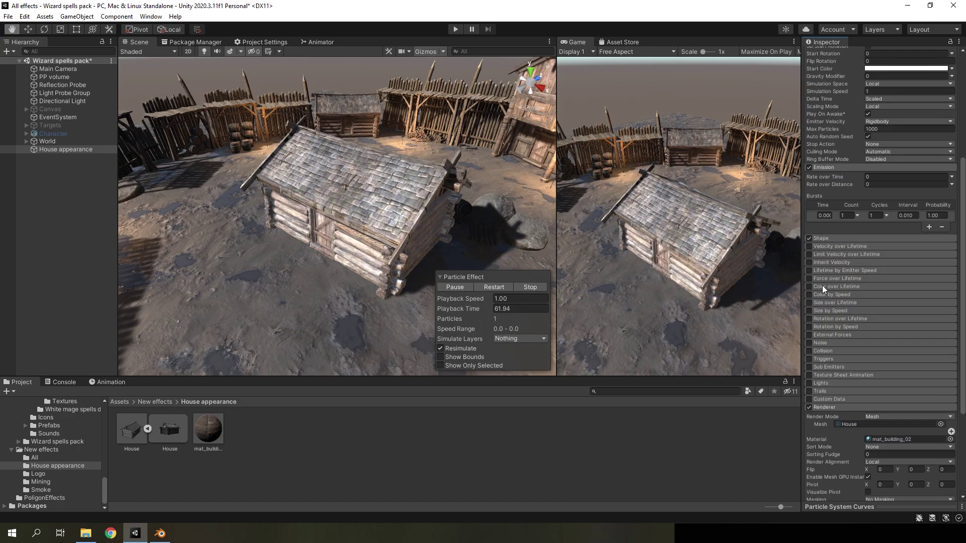
pyautogui.click(810, 239)
pyautogui.click(487, 288)
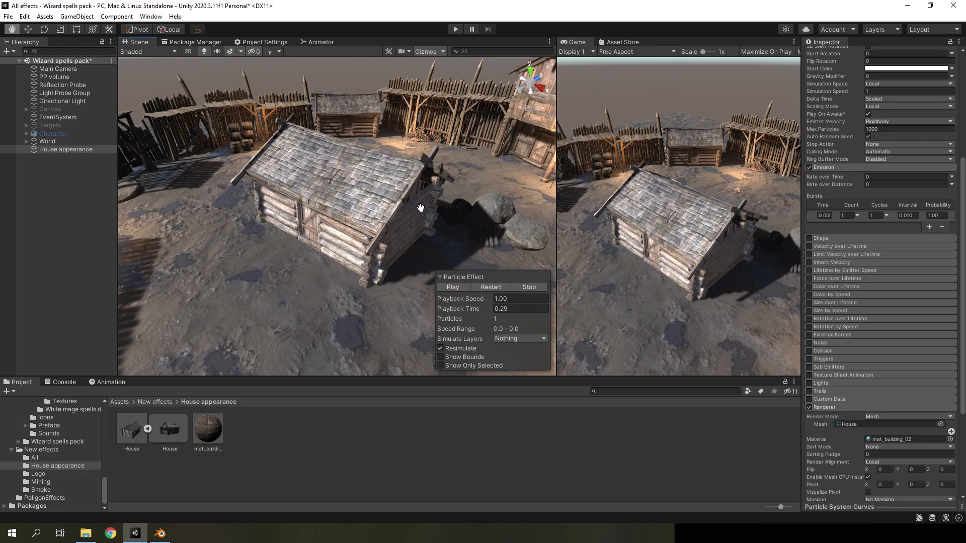
# Enable Size over Lifetime with the rising curve preset and preview the growth
pyautogui.scroll(5, 948, 242)
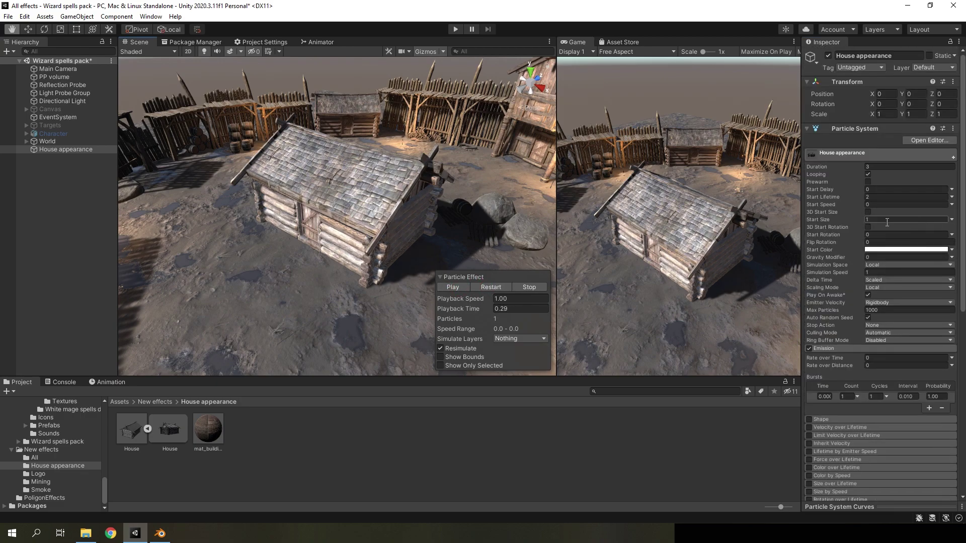
pyautogui.scroll(-7, 905, 314)
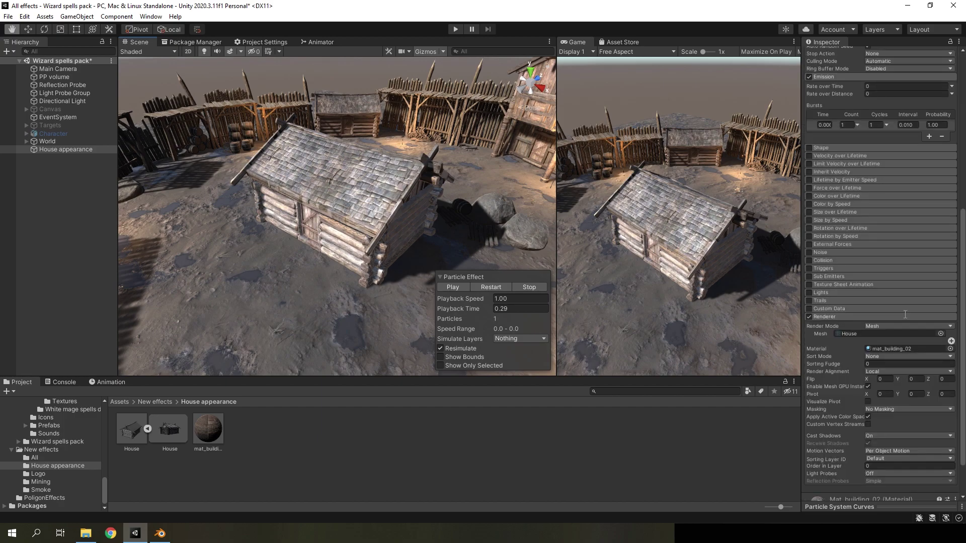
pyautogui.scroll(-1, 905, 315)
pyautogui.click(809, 165)
pyautogui.click(829, 166)
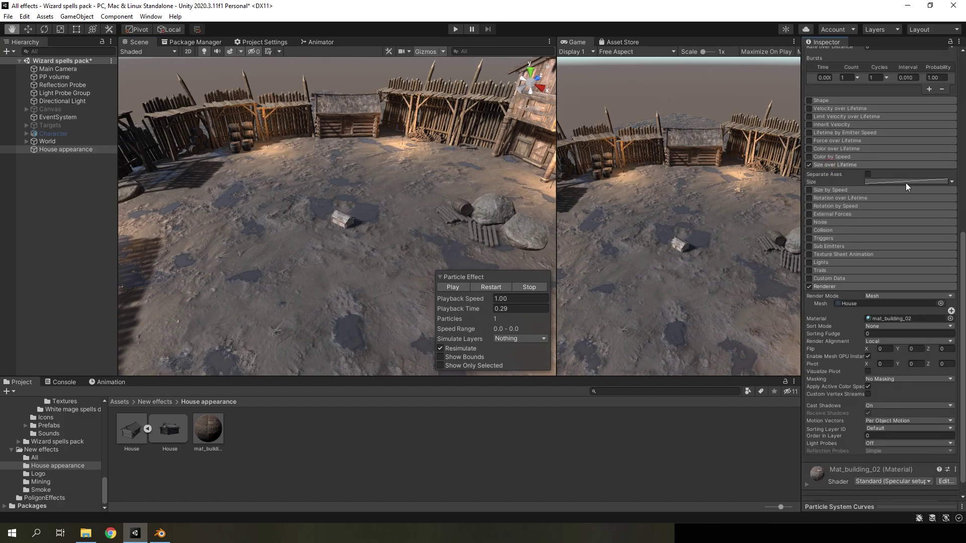
pyautogui.moveTo(815, 506); pyautogui.dragTo(815, 382)
pyautogui.click(812, 502)
pyautogui.click(844, 484)
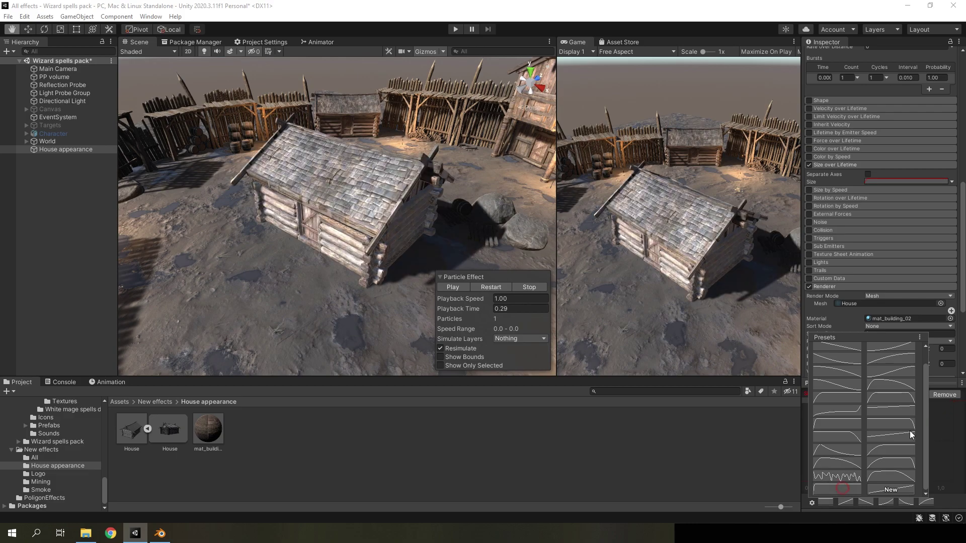
pyautogui.click(455, 291)
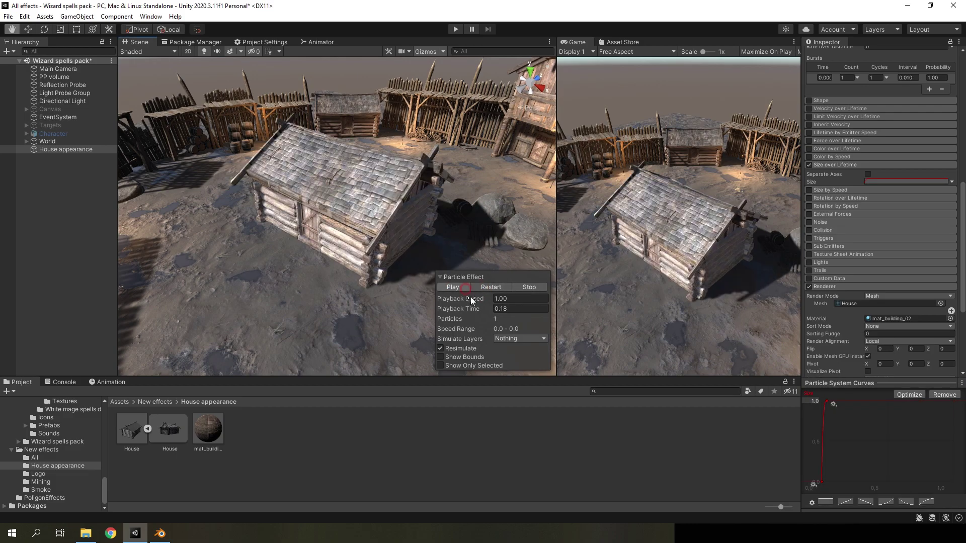
pyautogui.moveTo(466, 310); pyautogui.dragTo(470, 310)
# Set the house particle's start size to 0.9
pyautogui.scroll(5, 950, 197)
pyautogui.write('0.')
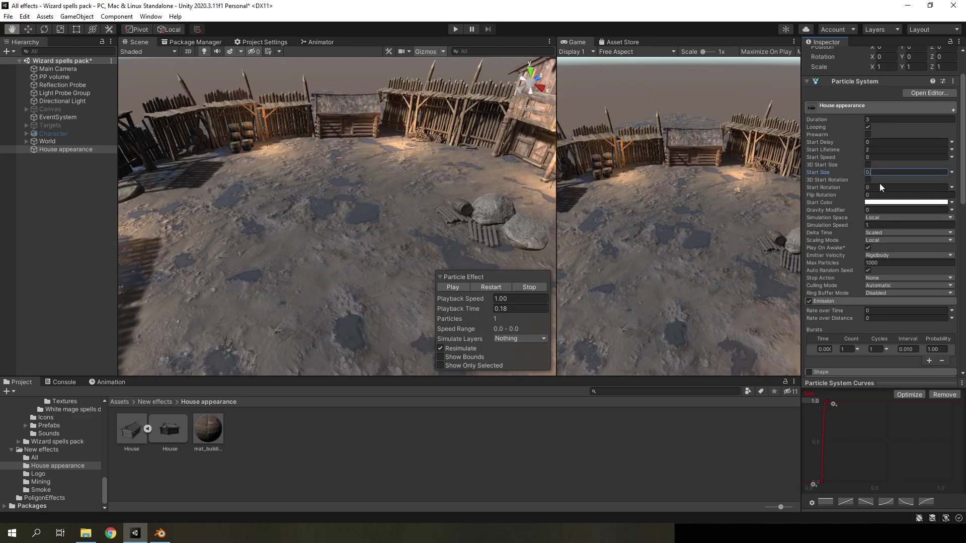
pyautogui.write('9')
pyautogui.click(415, 230)
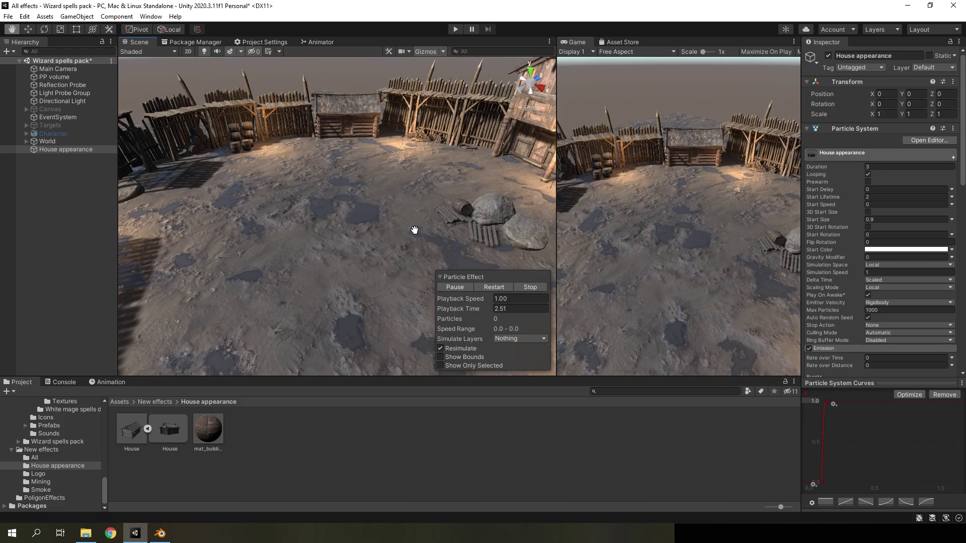
# Add a Trails child particle system under House appearance and pause the preview
pyautogui.rightClick(73, 151)
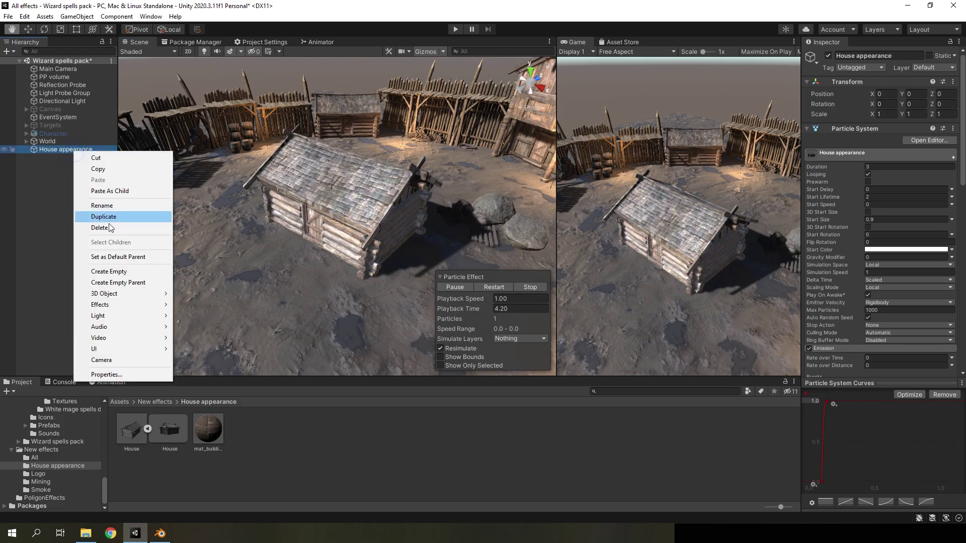
pyautogui.click(112, 305)
pyautogui.click(203, 305)
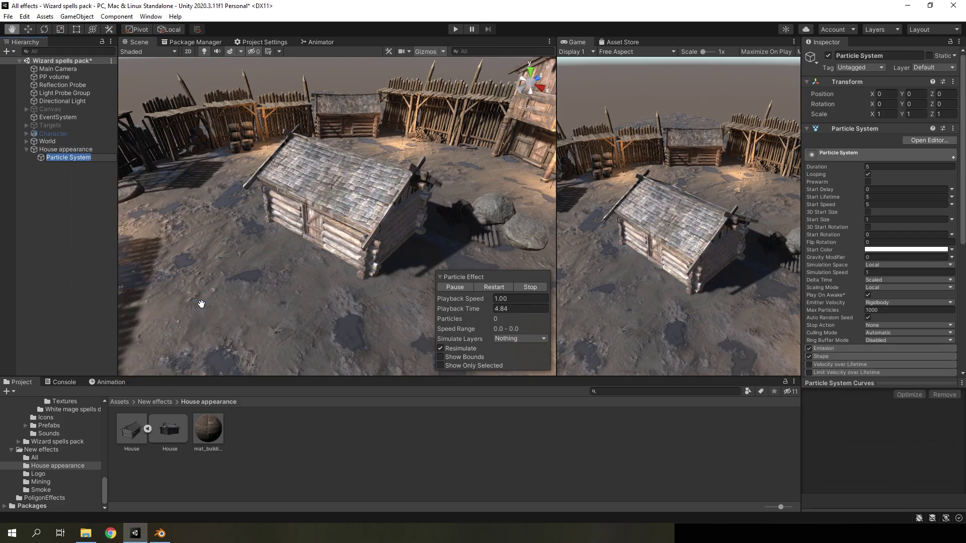
pyautogui.click(68, 197)
pyautogui.click(55, 159)
pyautogui.click(464, 291)
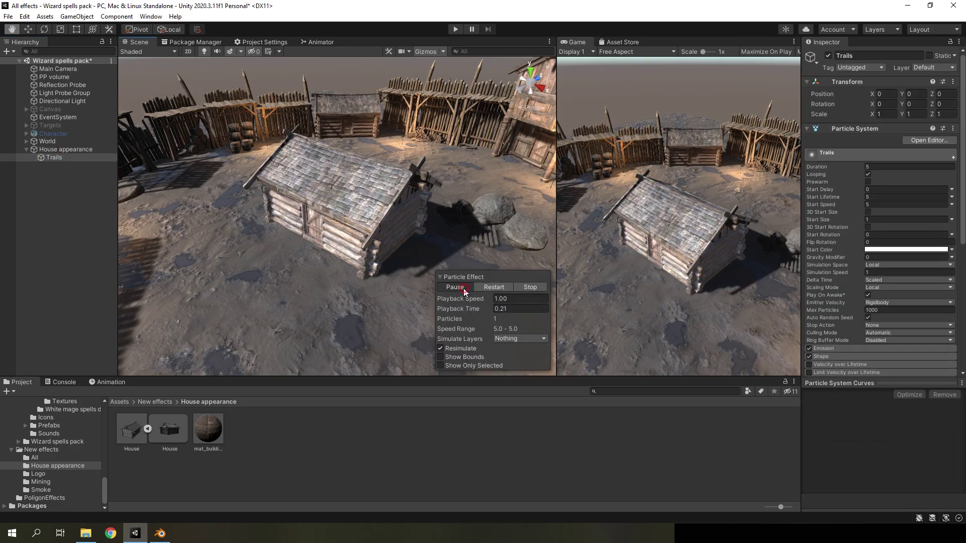
# Assign the Glow1cg material to the Trails renderer
pyautogui.scroll(-2, 932, 372)
pyautogui.scroll(-2, 848, 385)
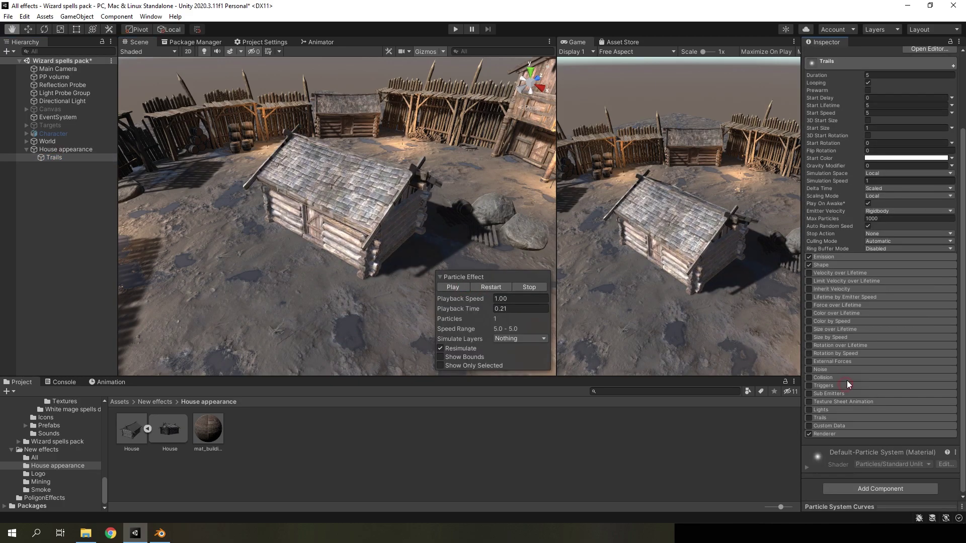
pyautogui.click(833, 434)
pyautogui.scroll(-8, 865, 352)
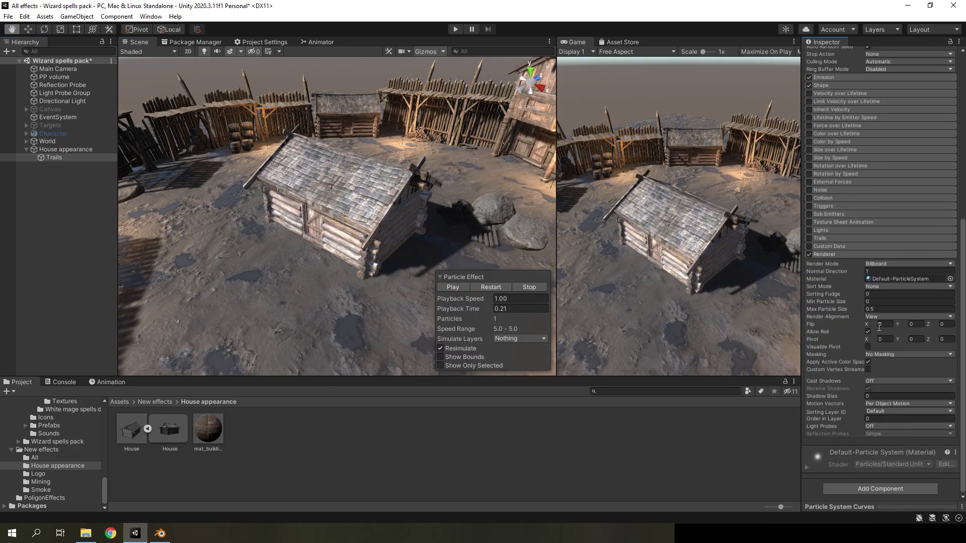
pyautogui.click(951, 280)
pyautogui.write('g')
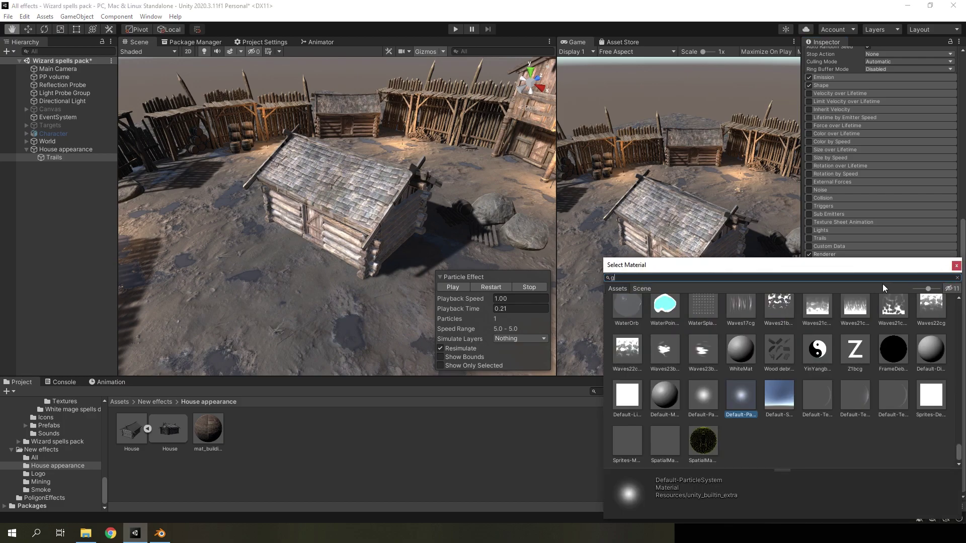
pyautogui.write('lo')
pyautogui.click(633, 314)
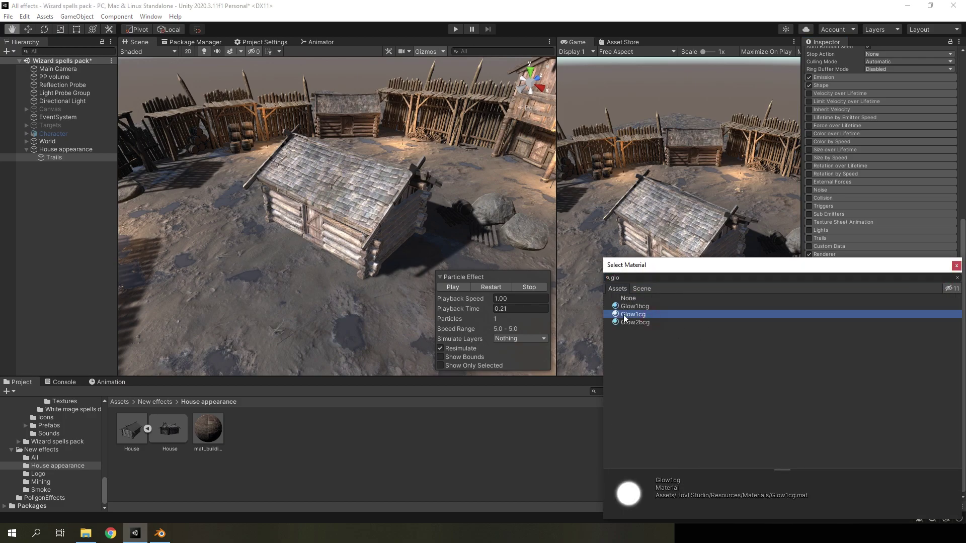
pyautogui.click(506, 290)
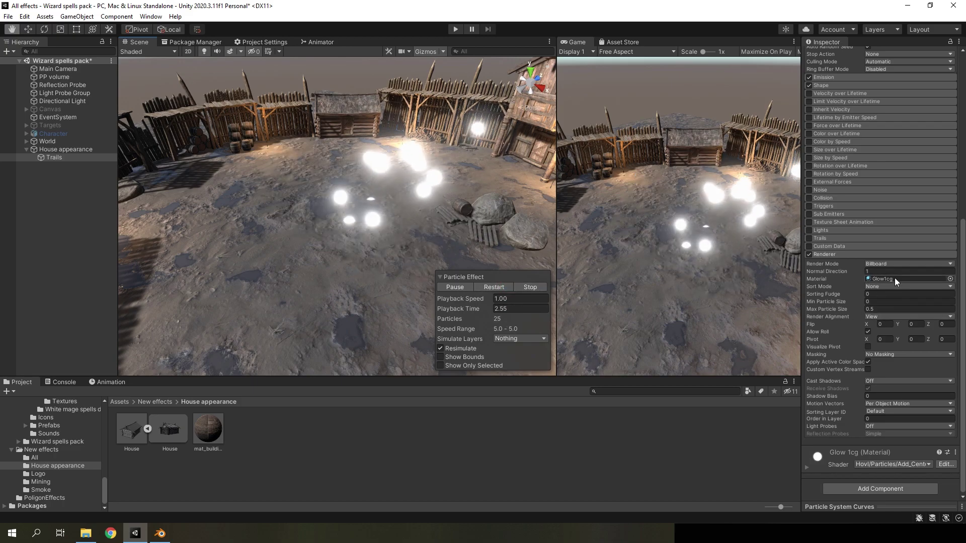
# Create a new material in the House appearance folder
pyautogui.rightClick(303, 430)
pyautogui.moveTo(332, 166)
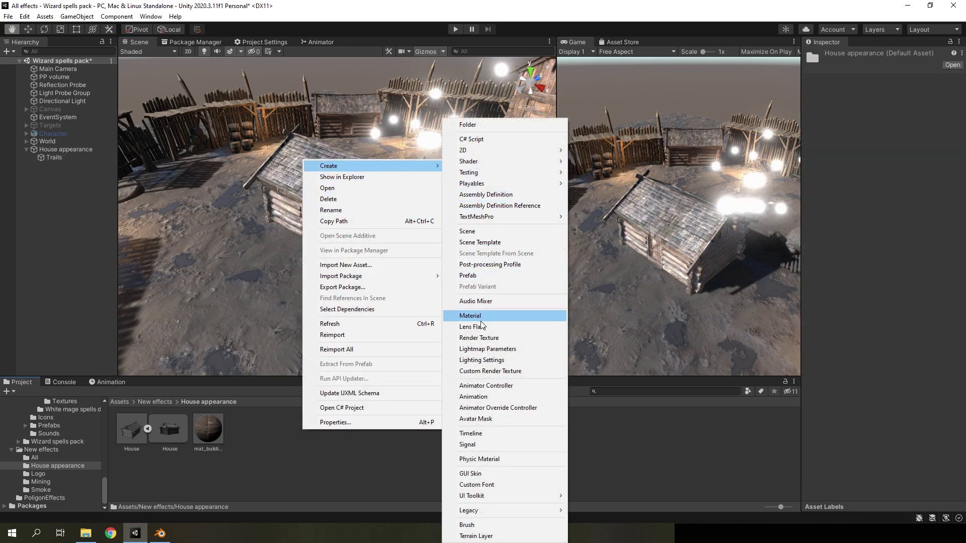
pyautogui.click(481, 317)
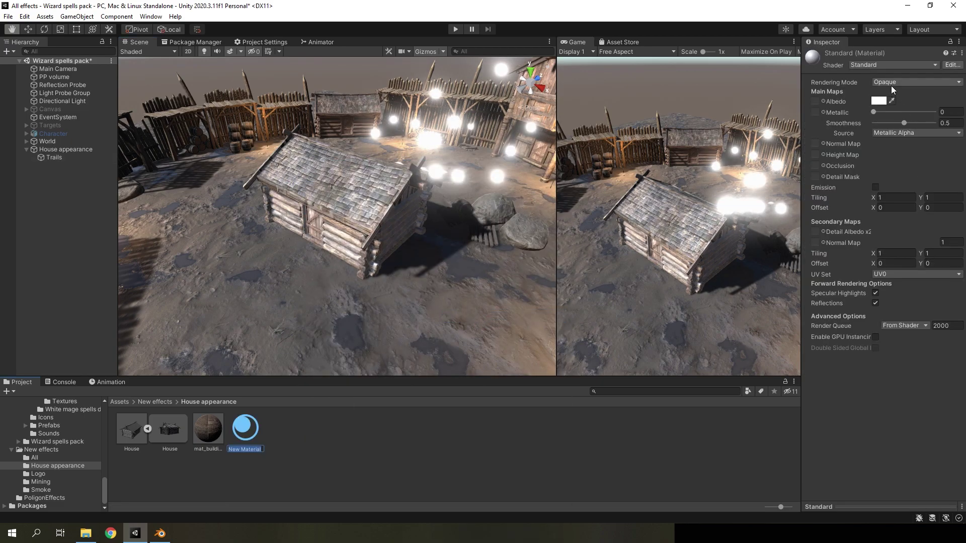
# Give the material the Particles/Standard Unlit shader, Fade rendering and Additive colour mode
pyautogui.click(892, 84)
pyautogui.click(877, 65)
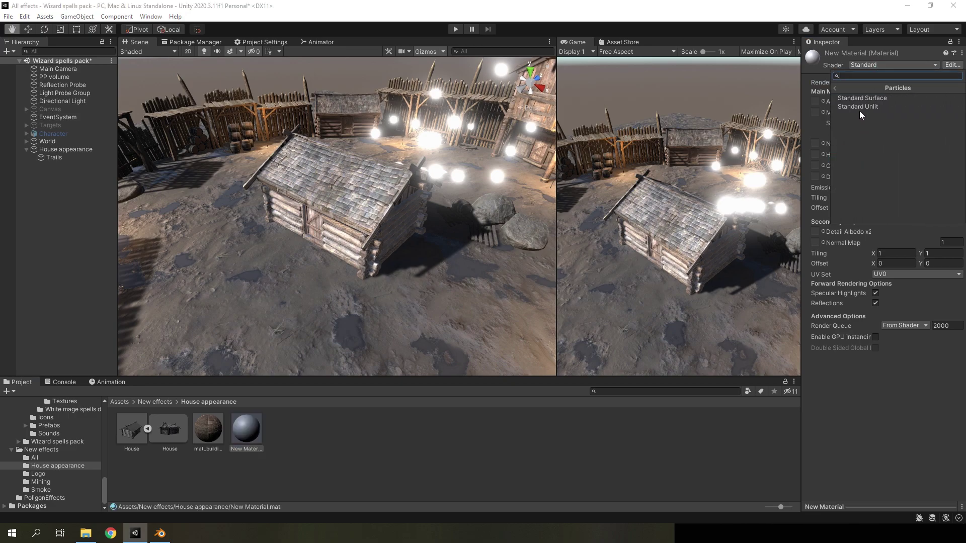
pyautogui.click(858, 107)
pyautogui.click(888, 92)
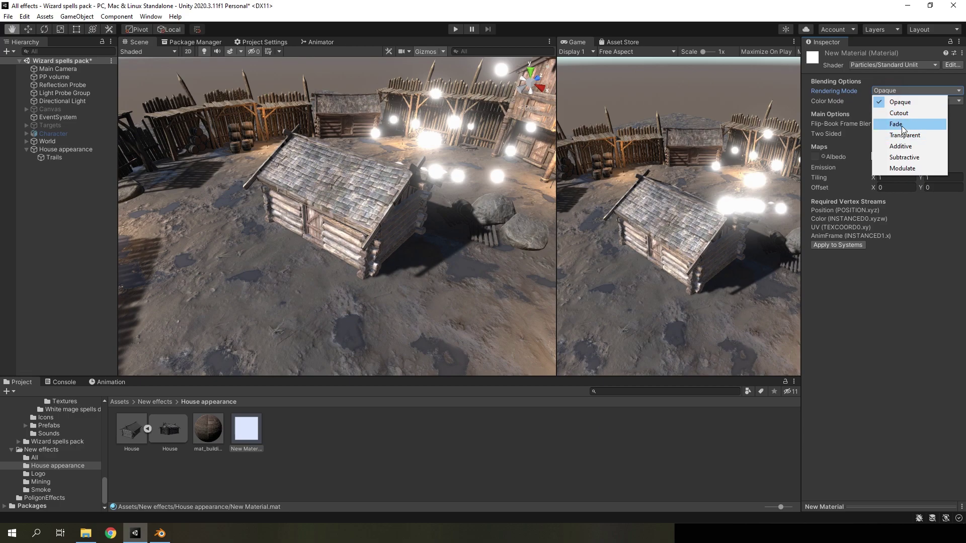
pyautogui.click(902, 127)
pyautogui.click(901, 101)
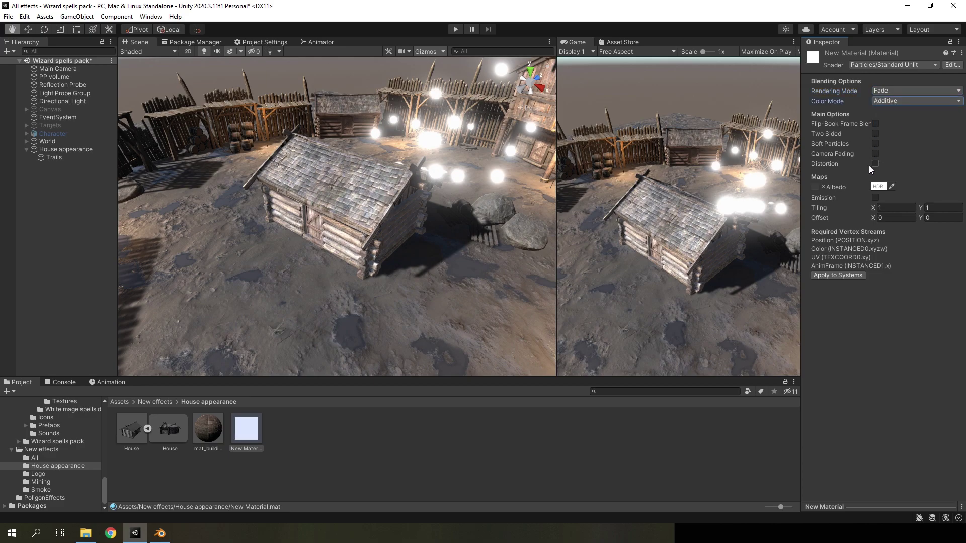
pyautogui.click(816, 187)
pyautogui.click(325, 441)
pyautogui.click(53, 158)
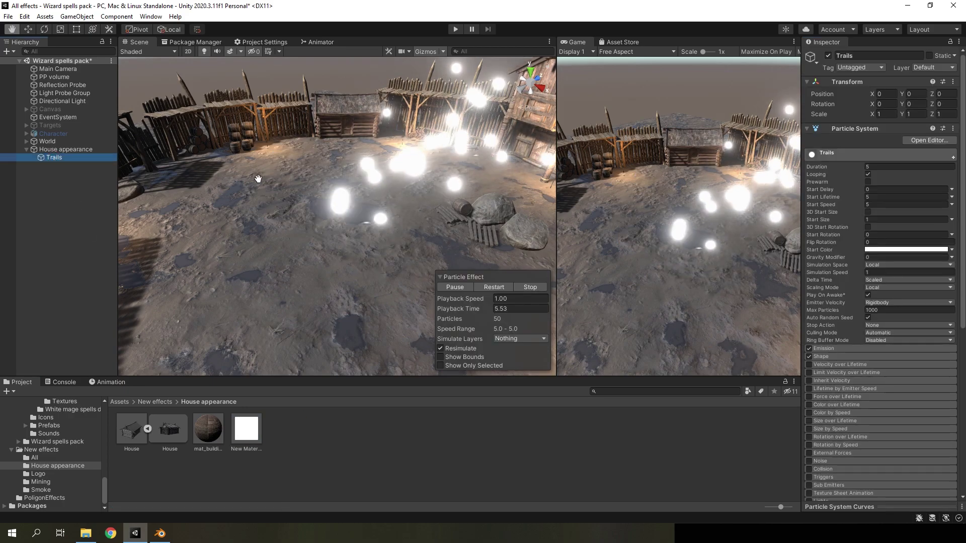
# Set Trails duration to 3 and start lifetime random between 0.4 and 0.1
pyautogui.click(886, 166)
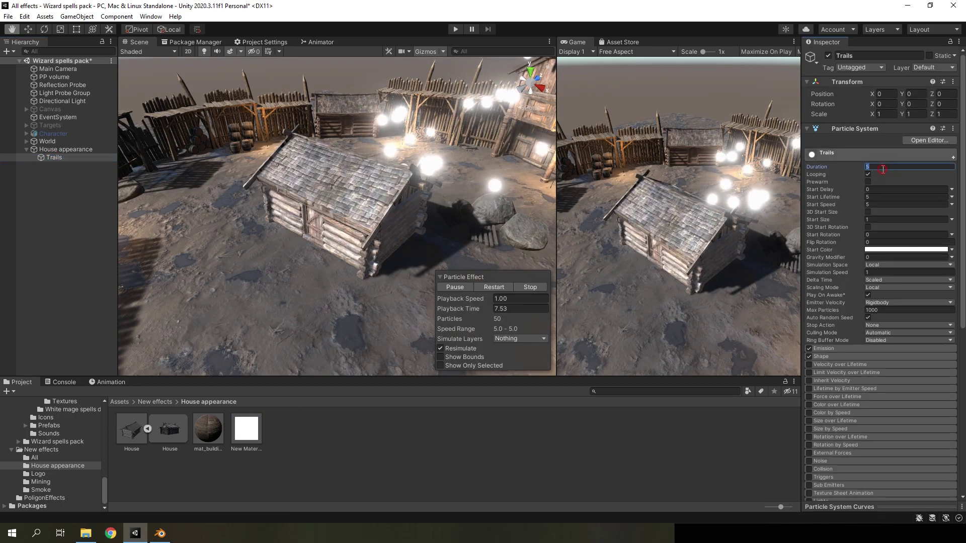
pyautogui.write('3')
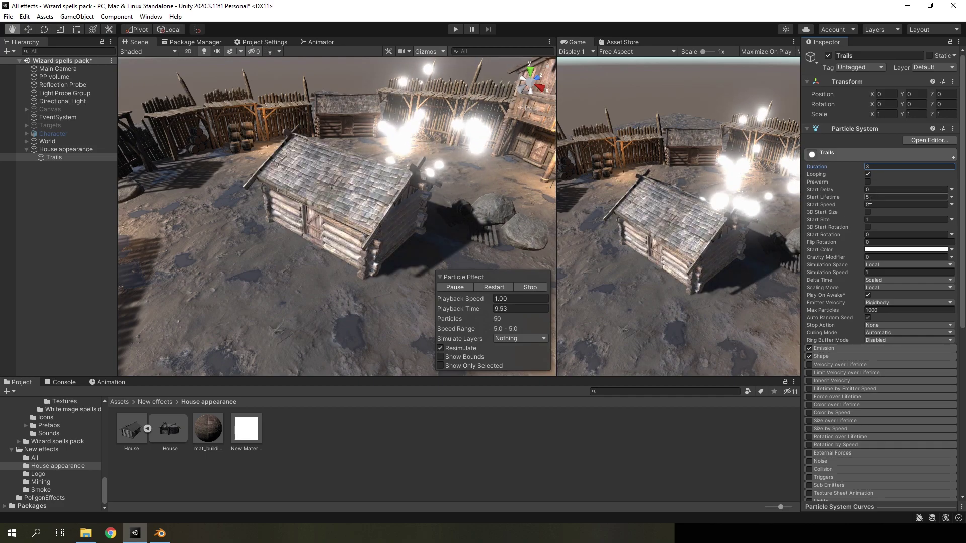
pyautogui.click(870, 196)
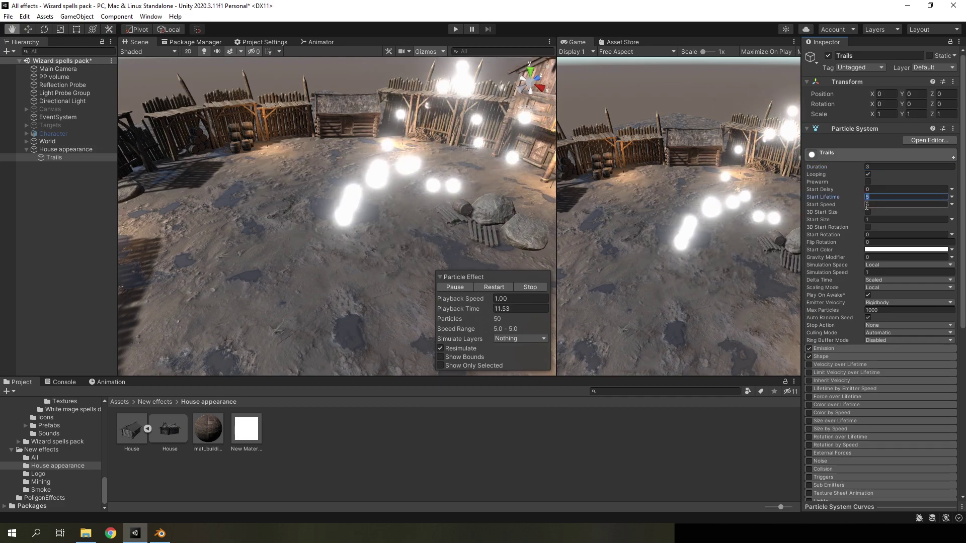
pyautogui.write('0.1')
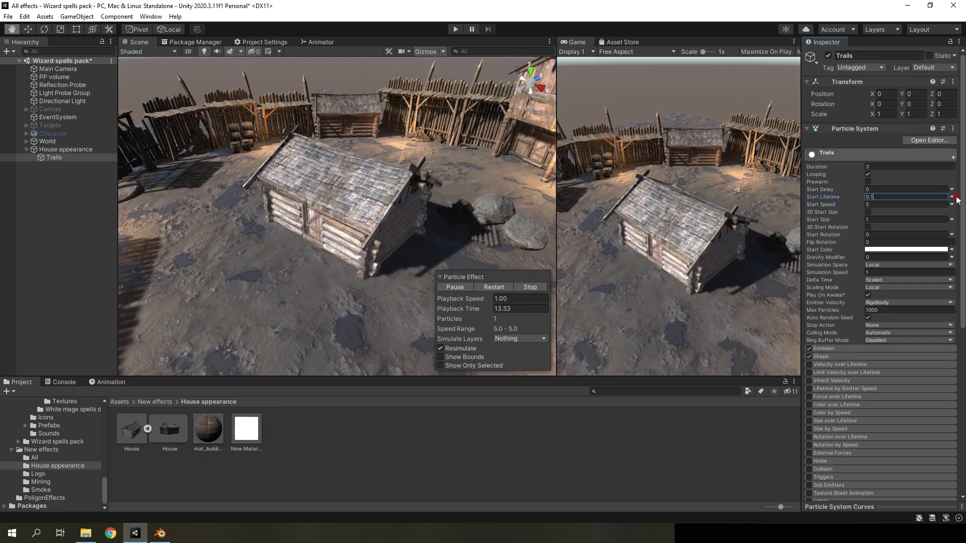
pyautogui.click(956, 196)
pyautogui.click(891, 229)
# Make start speed random between 5 and 25
pyautogui.click(875, 203)
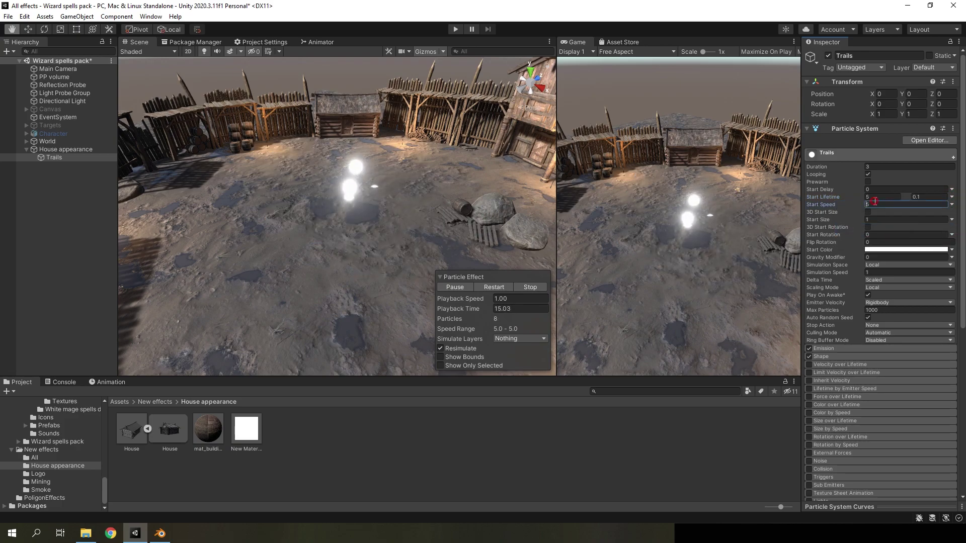
pyautogui.click(874, 197)
pyautogui.write('0.4')
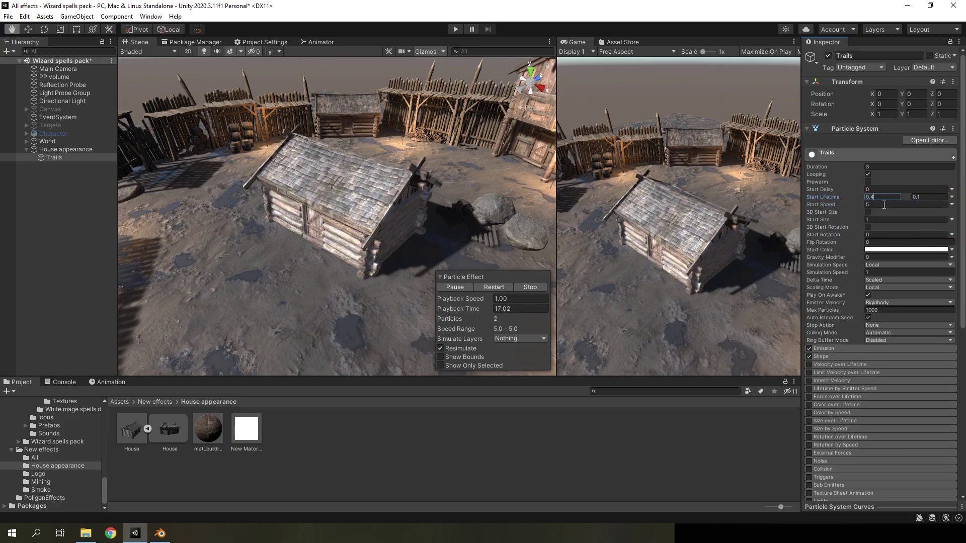
pyautogui.click(952, 204)
pyautogui.click(905, 236)
pyautogui.write('5')
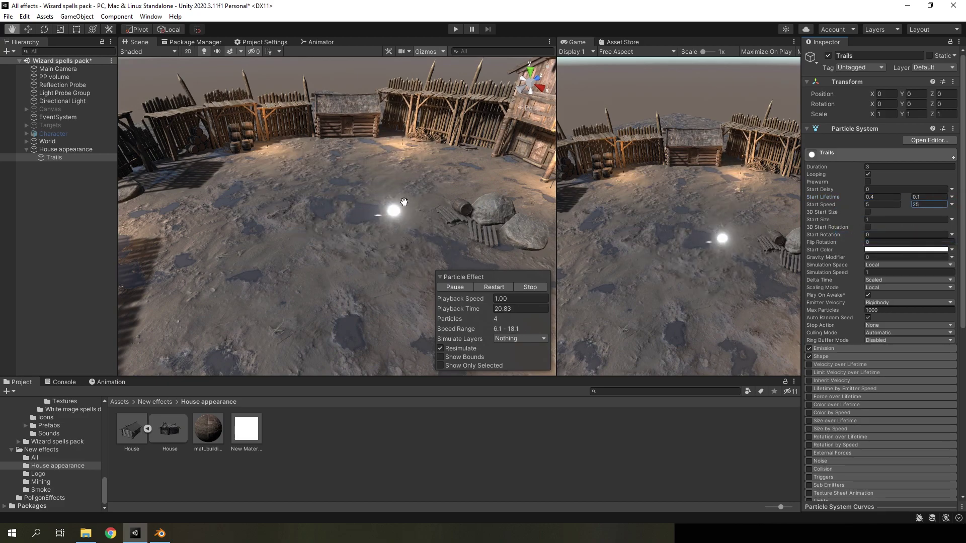
# Change the Trails emitter shape from Cone to Box
pyautogui.click(824, 355)
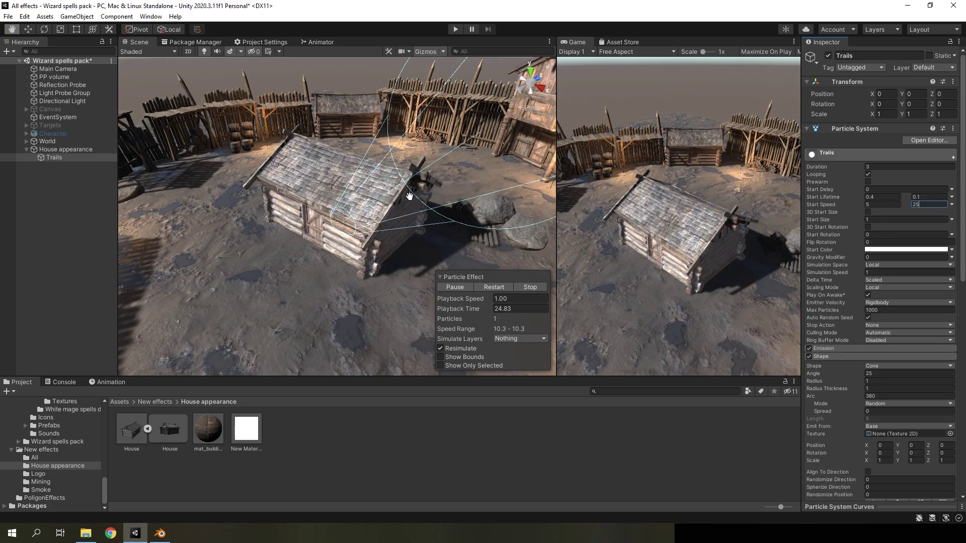
pyautogui.click(883, 365)
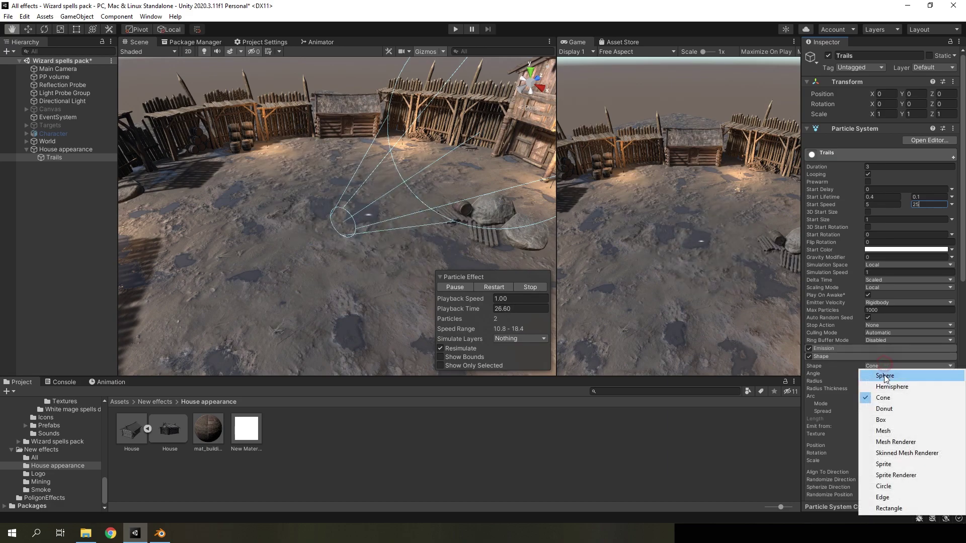
pyautogui.click(891, 423)
pyautogui.scroll(-3, 866, 328)
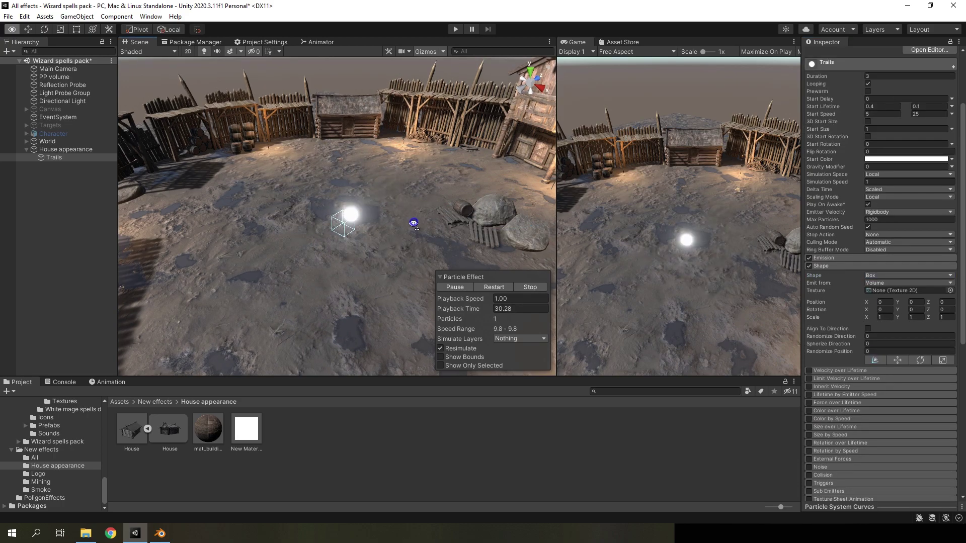
pyautogui.moveTo(409, 222)
pyautogui.keyDown('alt'); pyautogui.mouseDown()
pyautogui.moveTo(363, 263)
pyautogui.moveTo(347, 236)
pyautogui.mouseUp(); pyautogui.keyUp('alt')
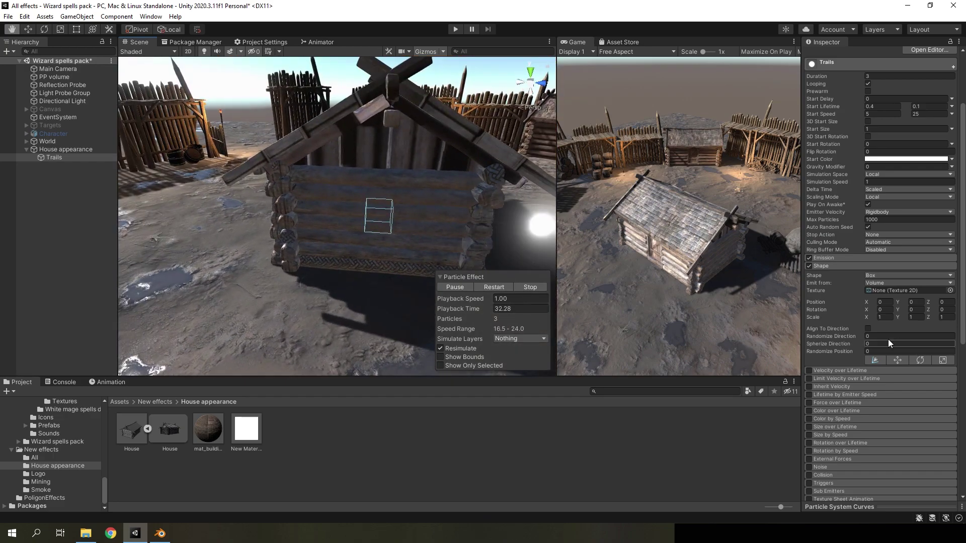
# Scale the emitter box to 10 on X and 7 on Y
pyautogui.moveTo(868, 319); pyautogui.dragTo(884, 317)
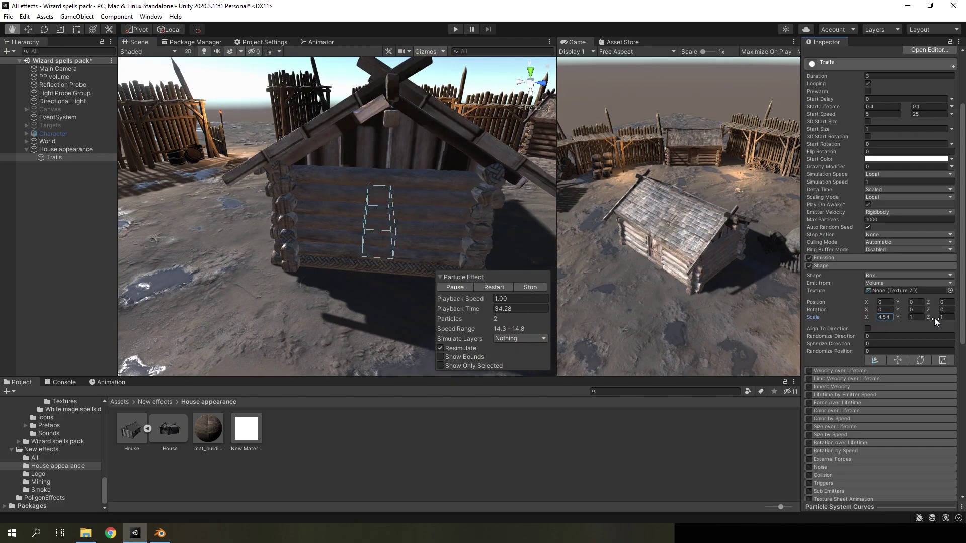
pyautogui.moveTo(949, 322); pyautogui.dragTo(894, 319)
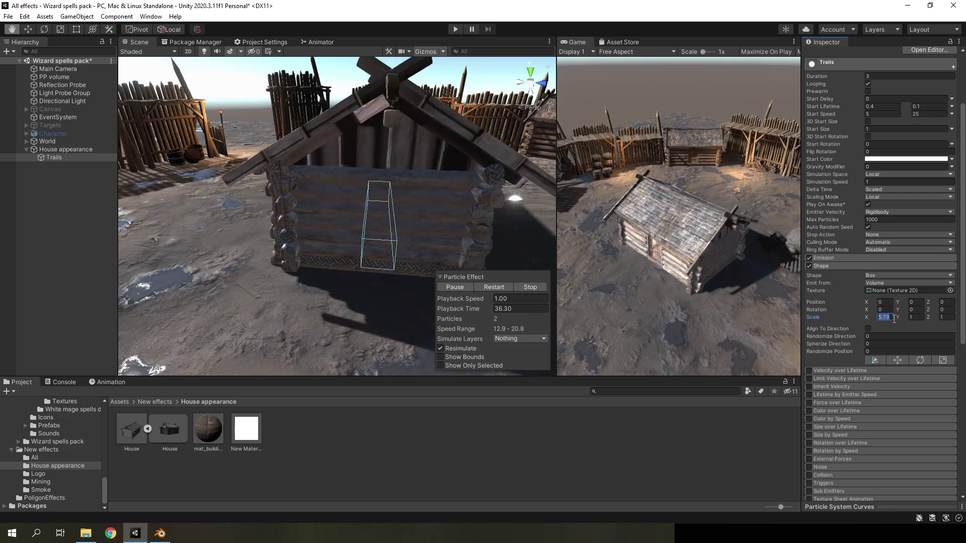
pyautogui.write('8')
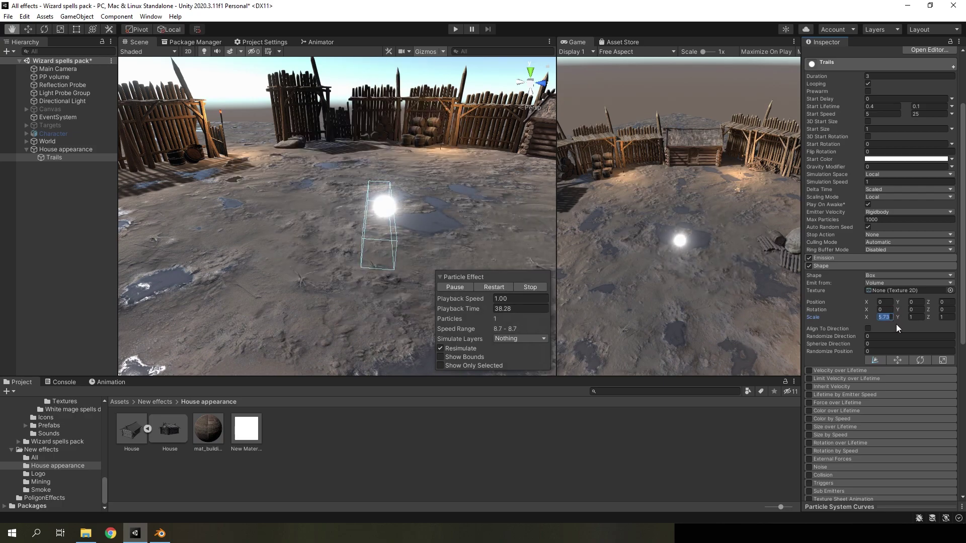
pyautogui.keyDown('alt'); pyautogui.moveTo(472, 244); pyautogui.dragTo(608, 242); pyautogui.keyUp('alt')
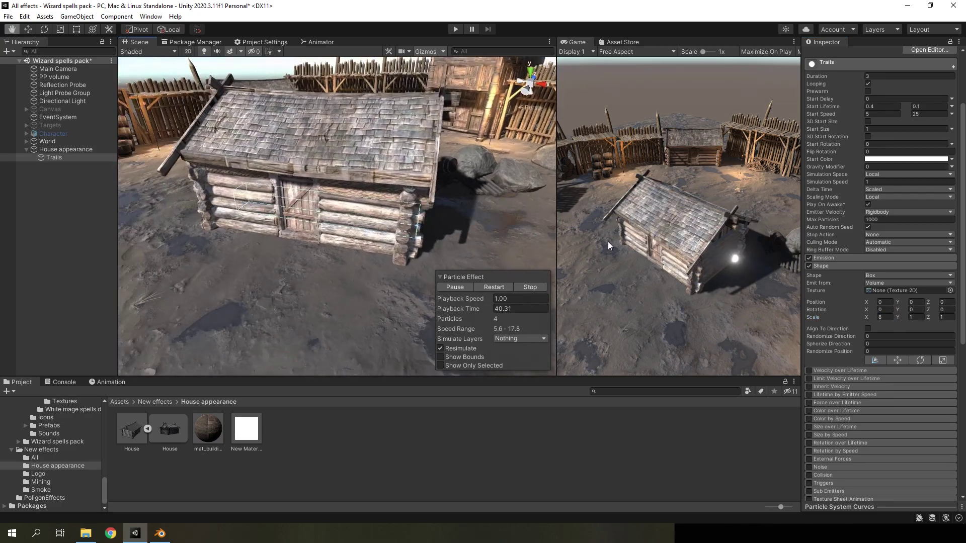
pyautogui.doubleClick(884, 317)
pyautogui.write('10')
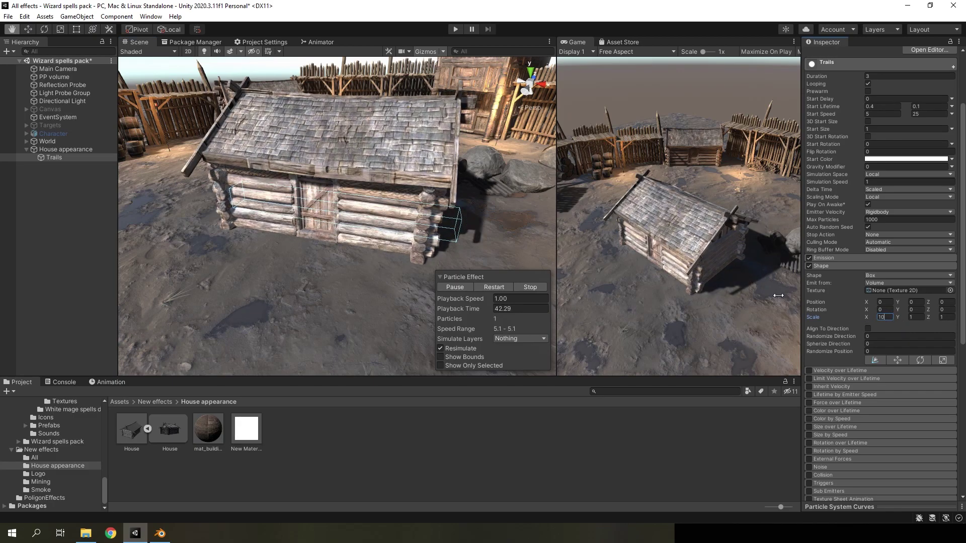
pyautogui.keyDown('alt'); pyautogui.moveTo(423, 217); pyautogui.dragTo(533, 216); pyautogui.keyUp('alt')
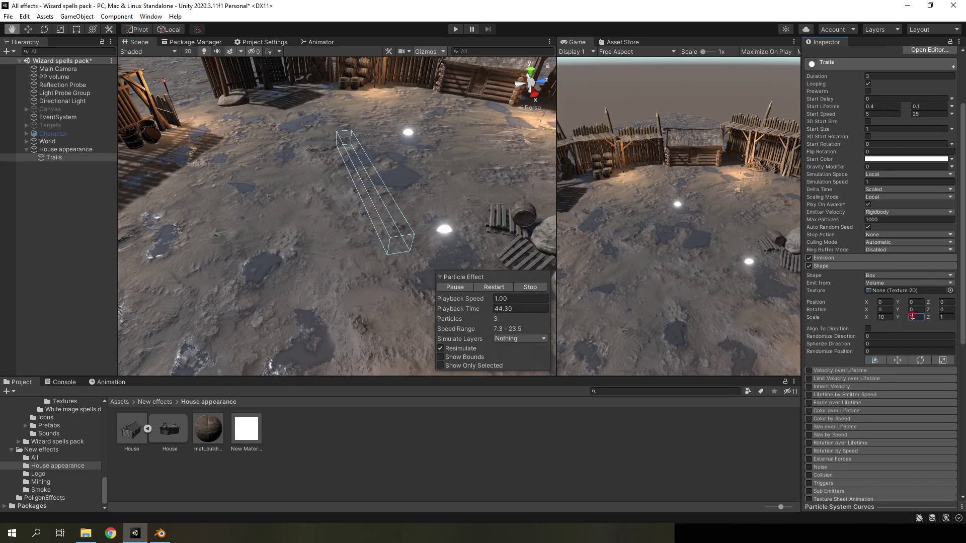
pyautogui.write('7')
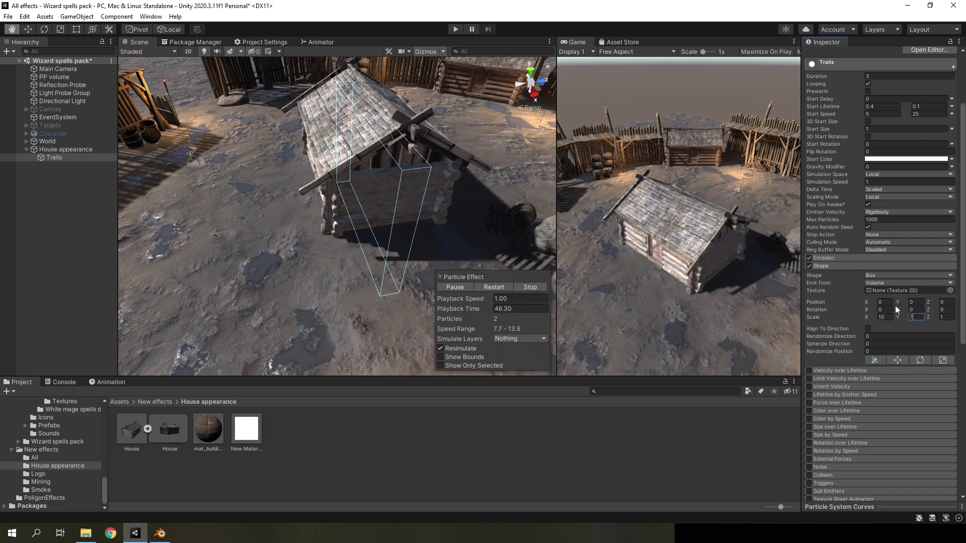
# Rotate the emitter box -90 on X so it lies flat
pyautogui.doubleClick(883, 310)
pyautogui.write('-90')
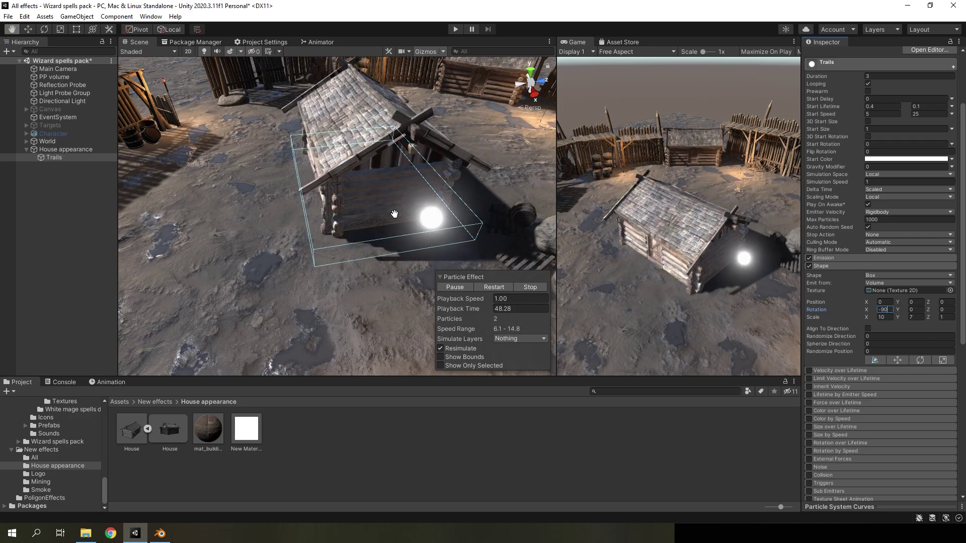
pyautogui.moveTo(394, 214)
pyautogui.keyDown('alt'); pyautogui.mouseDown()
pyautogui.moveTo(445, 173)
pyautogui.moveTo(412, 166)
pyautogui.mouseUp(); pyautogui.keyUp('alt')
# Switch the Trails renderer to Stretched Billboard with a length scale of 45
pyautogui.scroll(-5, 872, 306)
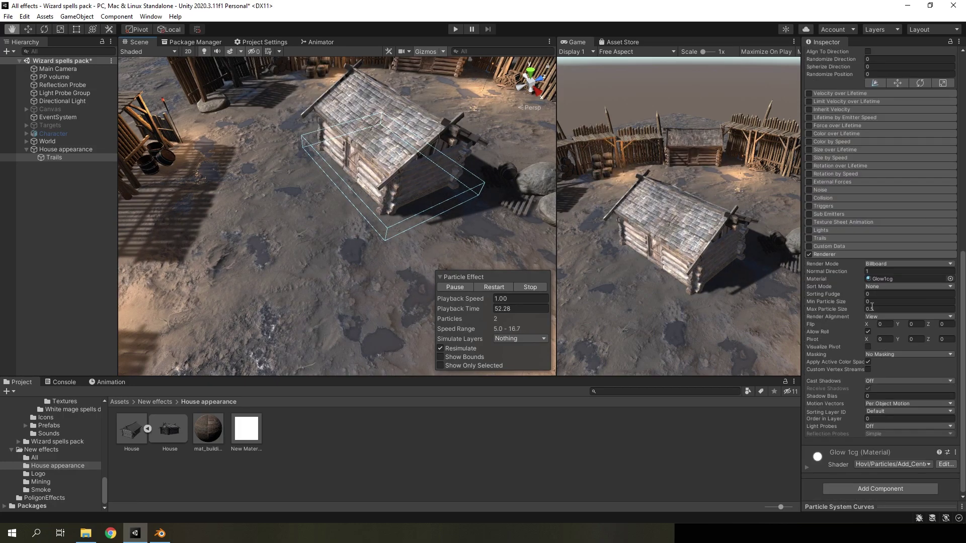
pyautogui.click(880, 264)
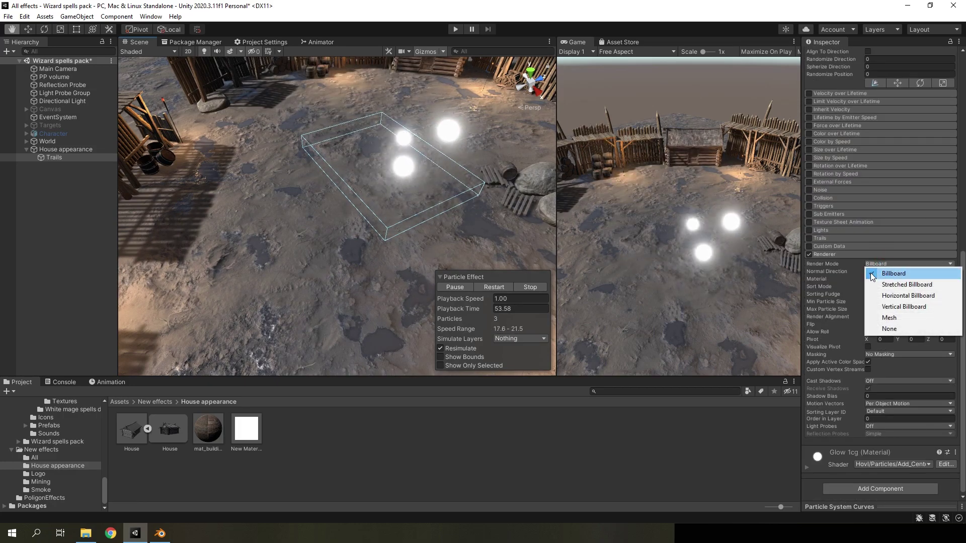
pyautogui.click(904, 285)
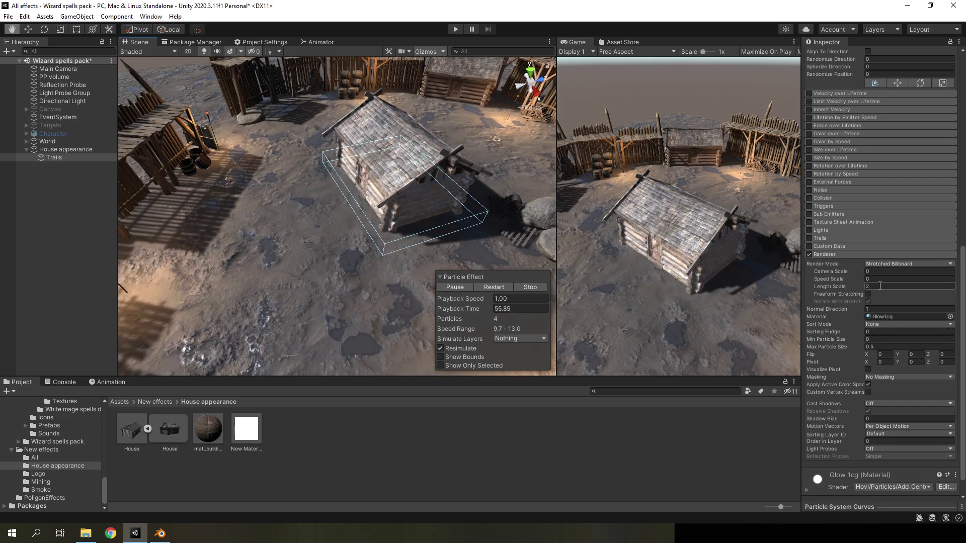
pyautogui.click(879, 287)
pyautogui.write('45')
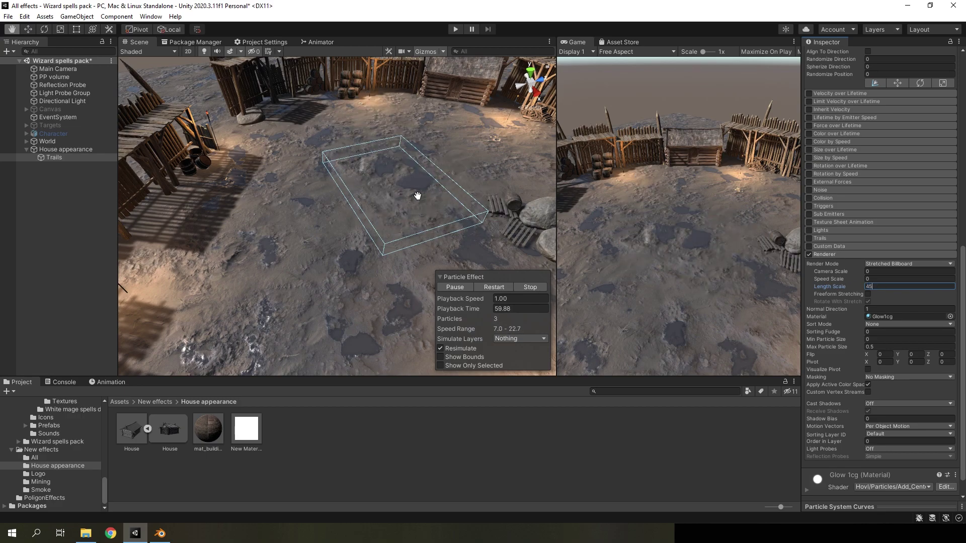
pyautogui.moveTo(417, 196)
pyautogui.keyDown('alt'); pyautogui.mouseDown()
pyautogui.moveTo(432, 128)
pyautogui.moveTo(432, 201)
pyautogui.mouseUp(); pyautogui.keyUp('alt')
pyautogui.scroll(10, 928, 210)
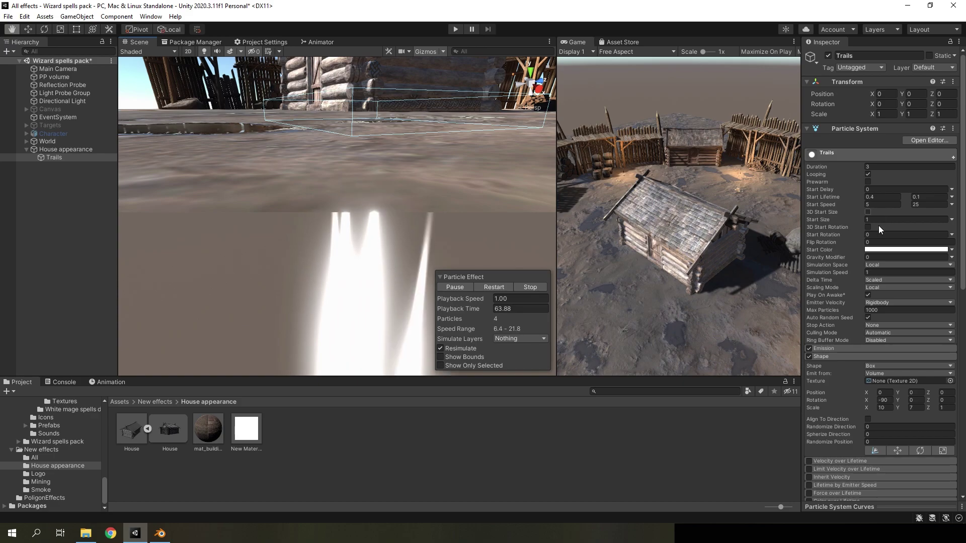
# Set Trails start size to 0.2 and raise the emitter to position Y 5
pyautogui.click(875, 221)
pyautogui.write('0.')
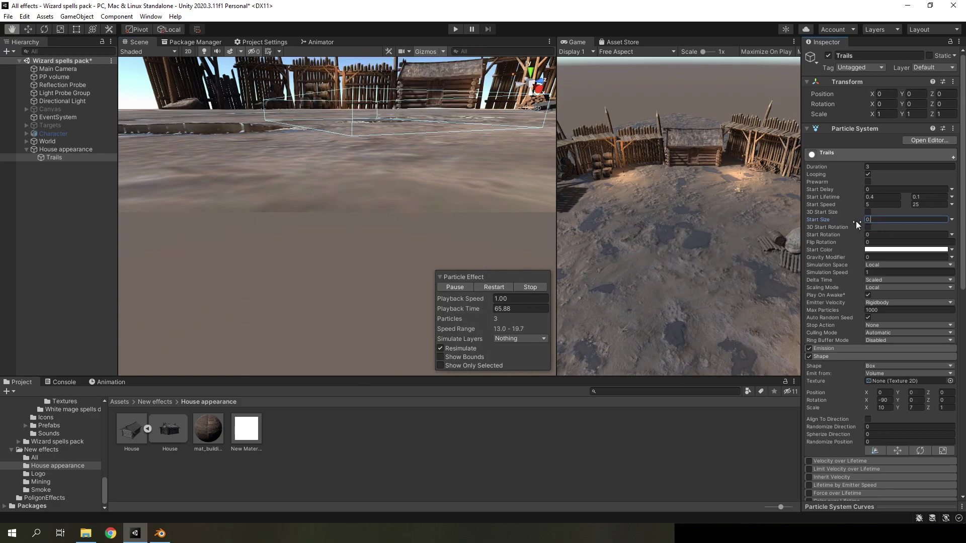
pyautogui.write('2')
pyautogui.moveTo(409, 183)
pyautogui.mouseDown(button='right')
pyautogui.moveTo(407, 151)
pyautogui.moveTo(435, 187)
pyautogui.moveTo(427, 174)
pyautogui.mouseUp(button='right')
pyautogui.click(917, 94)
pyautogui.write('5')
# Set emission rate to 0, add a 60-particle burst, and restart the preview
pyautogui.click(839, 348)
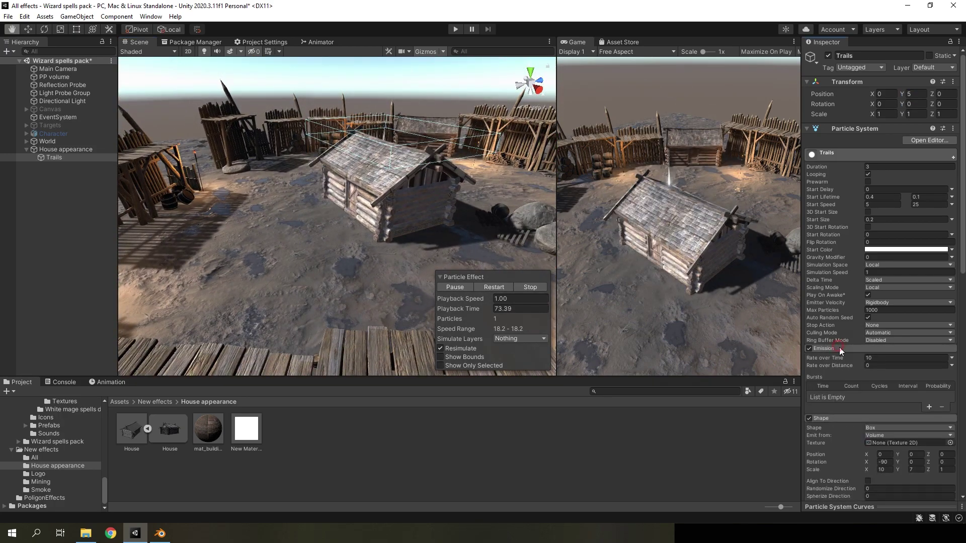
pyautogui.doubleClick(882, 357)
pyautogui.write('0')
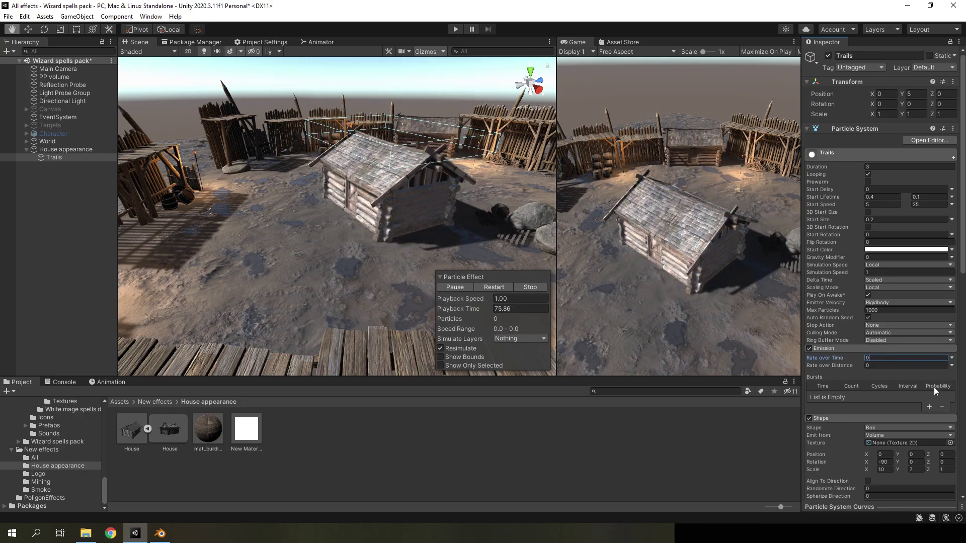
pyautogui.click(928, 406)
pyautogui.click(847, 397)
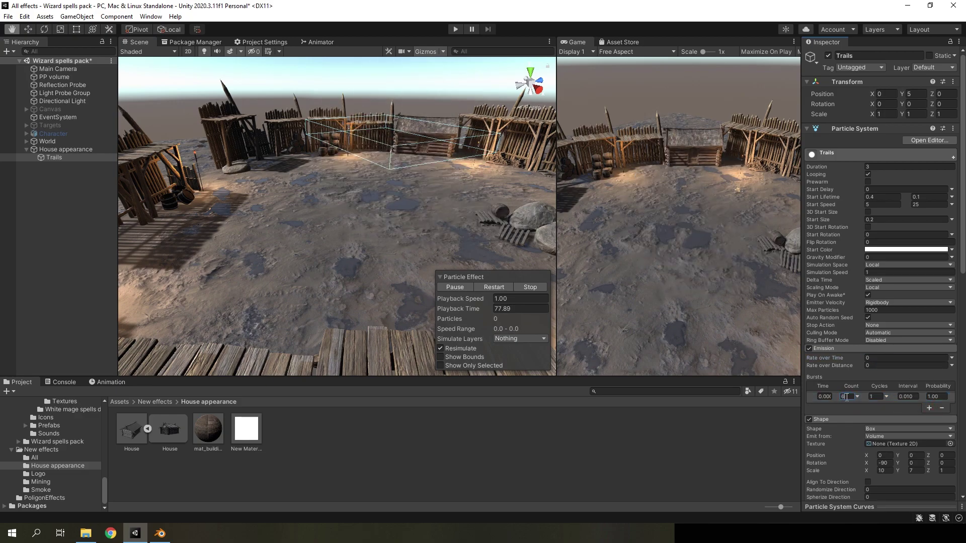
pyautogui.write('0')
pyautogui.click(490, 288)
pyautogui.click(489, 289)
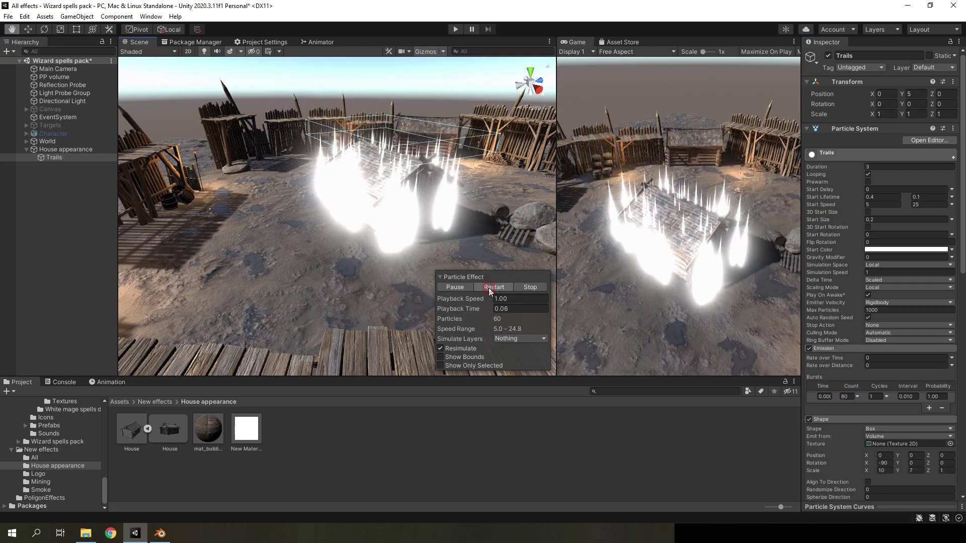
# Pause the preview and set the Trails start colour to yellow
pyautogui.click(470, 291)
pyautogui.click(866, 251)
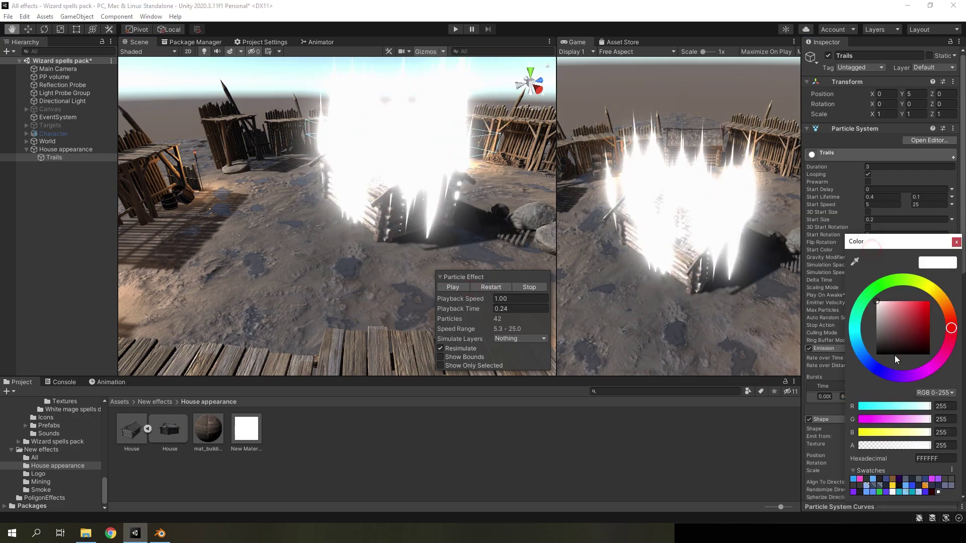
pyautogui.click(893, 485)
pyautogui.keyDown('alt'); pyautogui.click(400, 230); pyautogui.keyUp('alt')
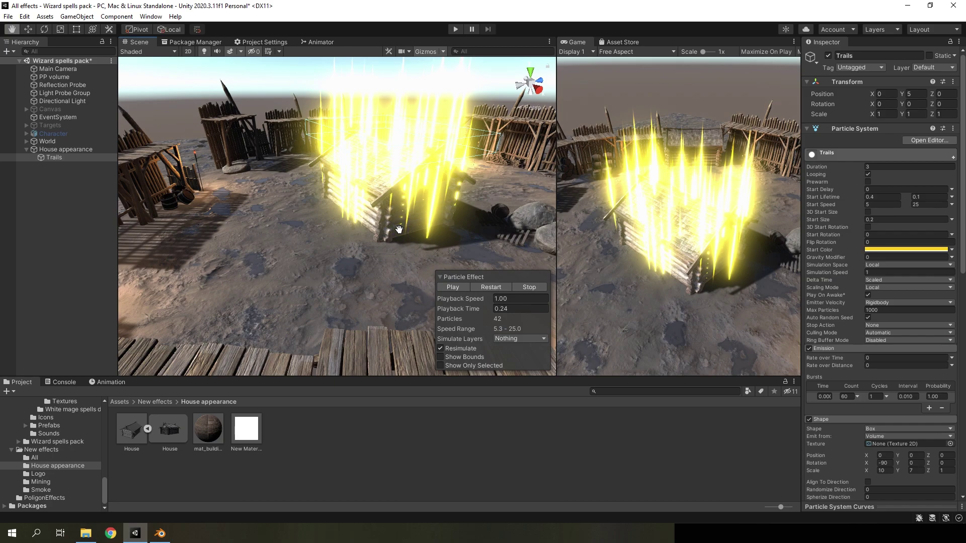
pyautogui.scroll(-5, 845, 289)
pyautogui.scroll(-5, 871, 288)
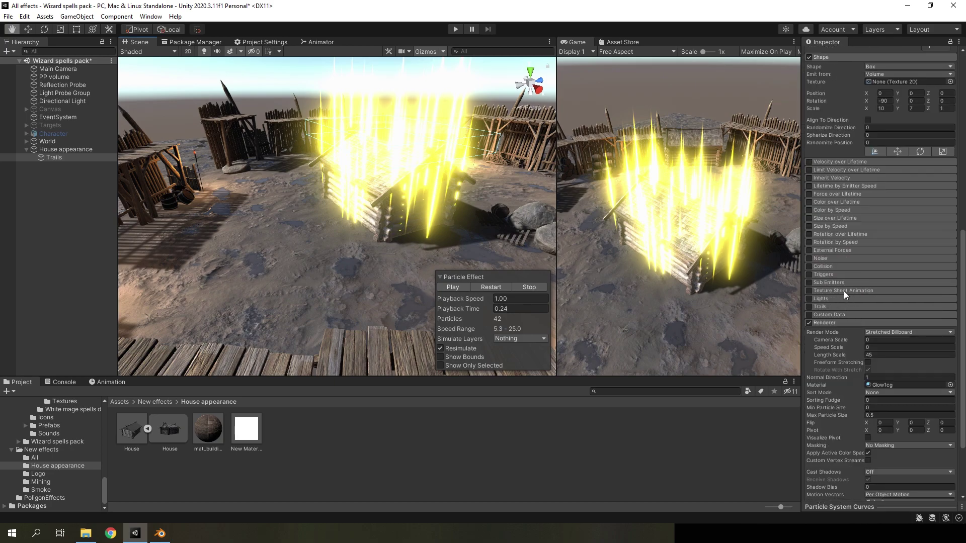
# Enable Size over Lifetime with Separate Axes and make the X size curve fall from 1 to 0
pyautogui.click(809, 219)
pyautogui.click(867, 228)
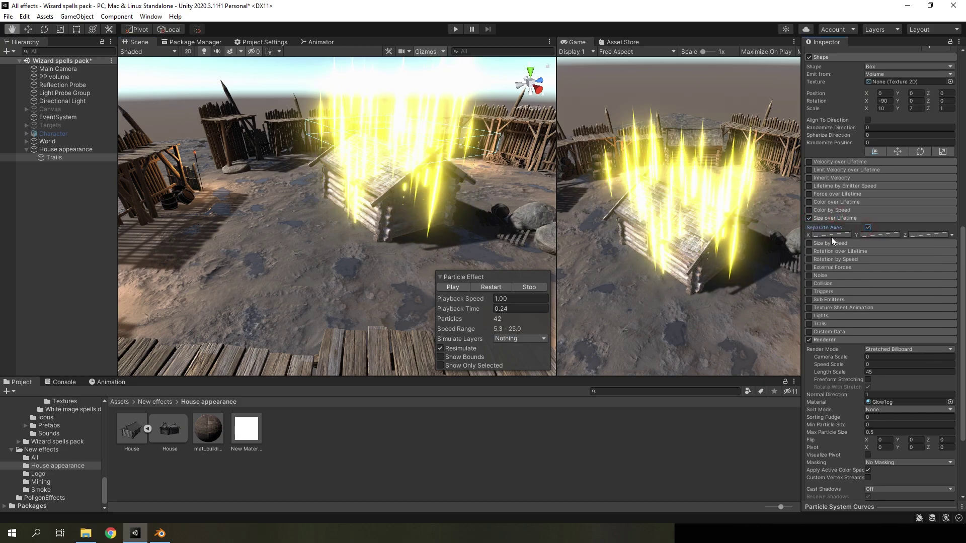
pyautogui.click(821, 507)
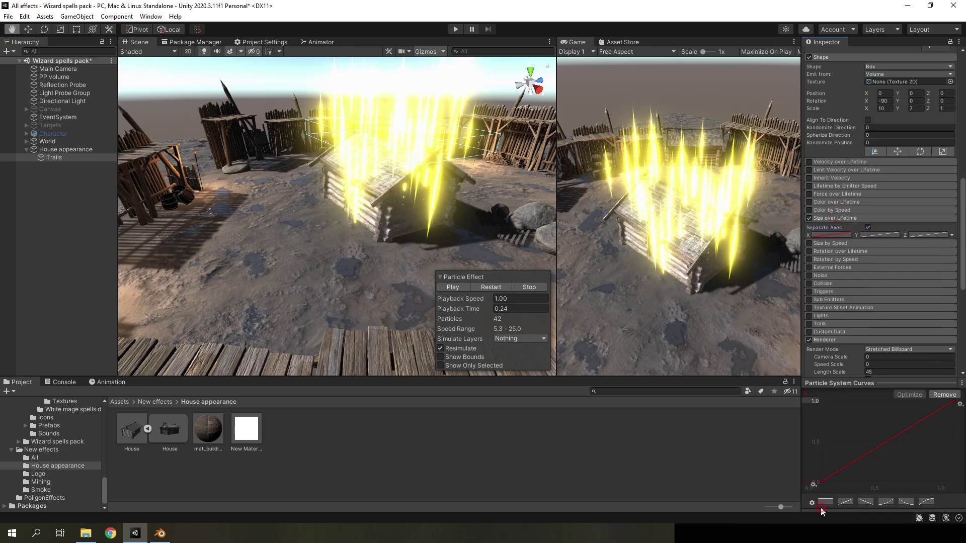
pyautogui.click(866, 502)
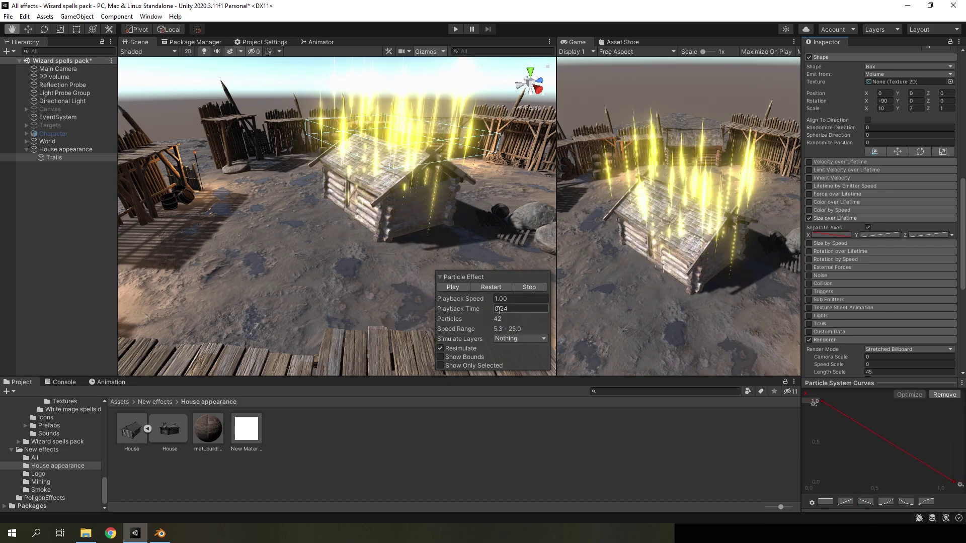
pyautogui.moveTo(458, 308)
pyautogui.mouseDown()
pyautogui.moveTo(432, 331)
pyautogui.moveTo(490, 295)
pyautogui.mouseUp()
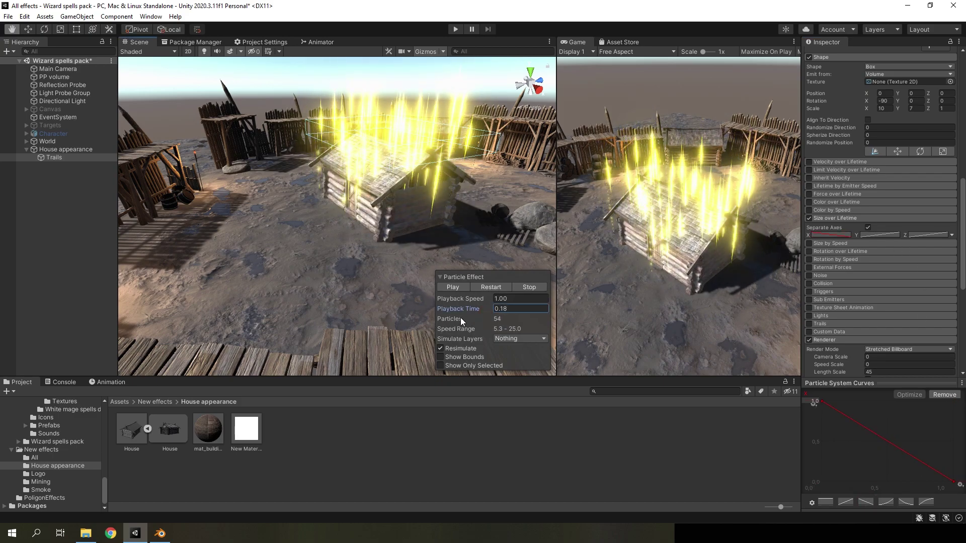
pyautogui.click(491, 286)
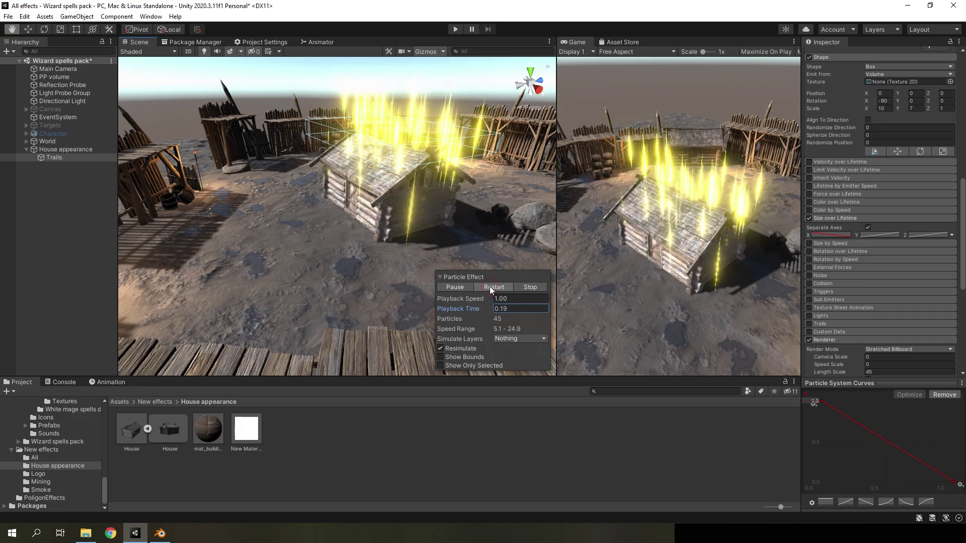
# Apply a falling preset to the Y size curve, keep Separate Axes on, and restart the preview
pyautogui.scroll(10, 903, 231)
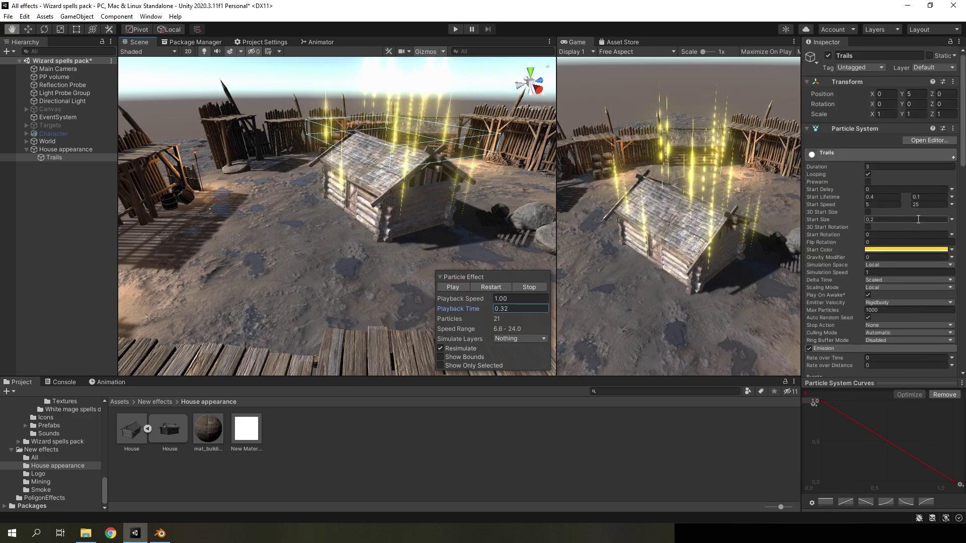
pyautogui.scroll(-5, 901, 256)
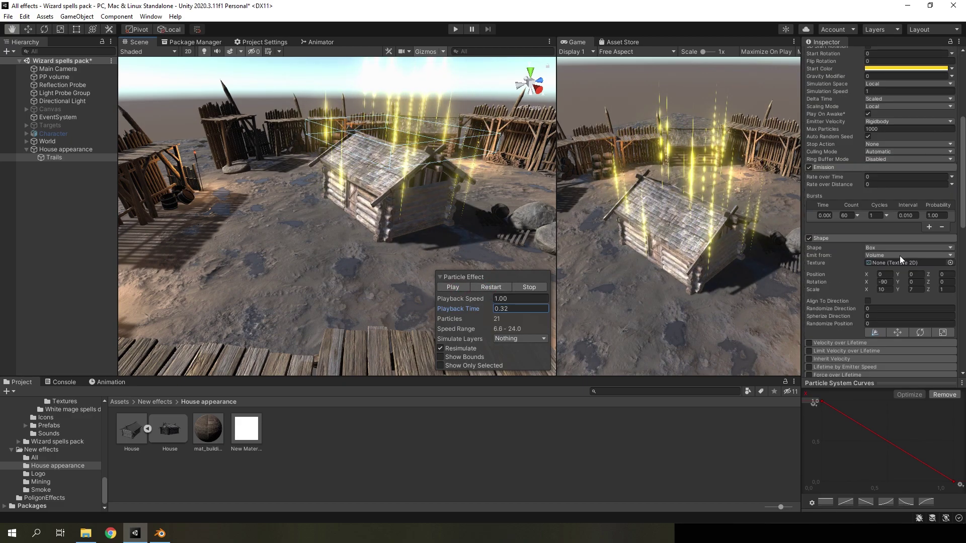
pyautogui.scroll(2, 898, 254)
pyautogui.scroll(2, 897, 255)
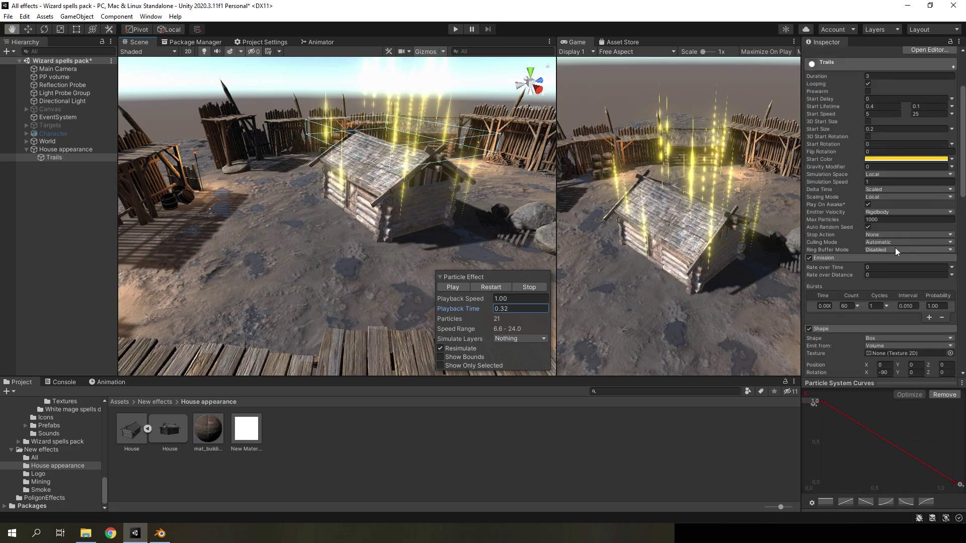
pyautogui.click(882, 115)
pyautogui.scroll(-6, 908, 280)
pyautogui.click(883, 326)
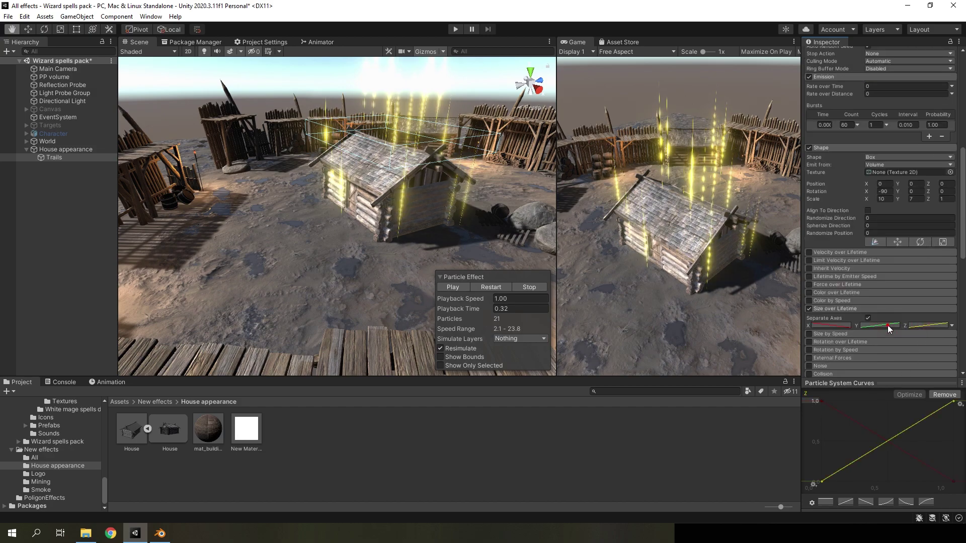
pyautogui.click(810, 503)
pyautogui.click(843, 371)
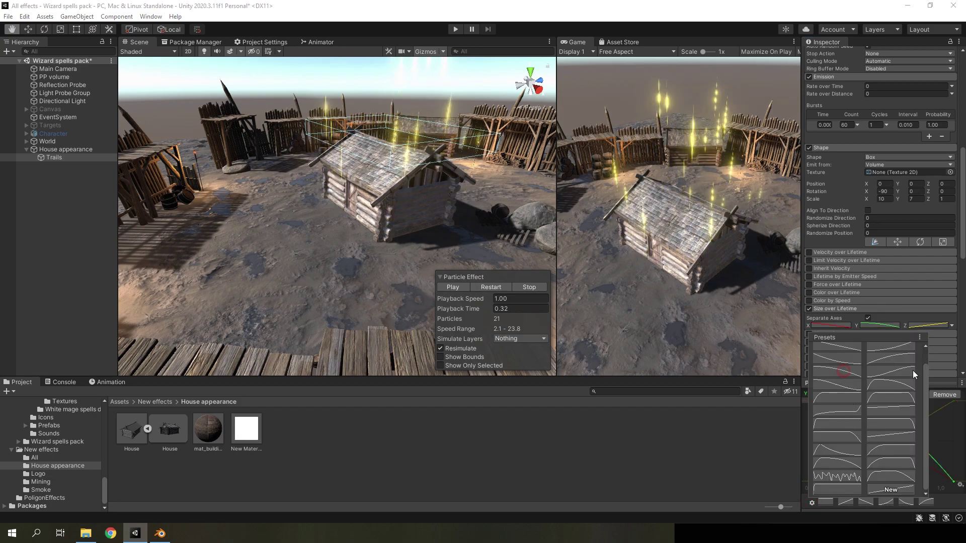
pyautogui.click(868, 318)
pyautogui.click(868, 318)
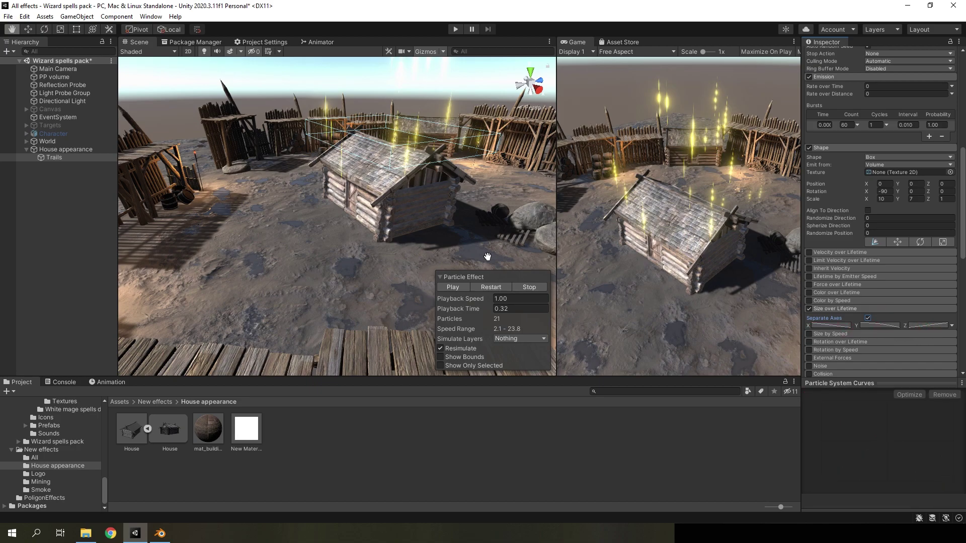
pyautogui.click(496, 287)
pyautogui.click(496, 289)
# Replay the Trails effect preview several times to check the shrinking particles
pyautogui.click(497, 290)
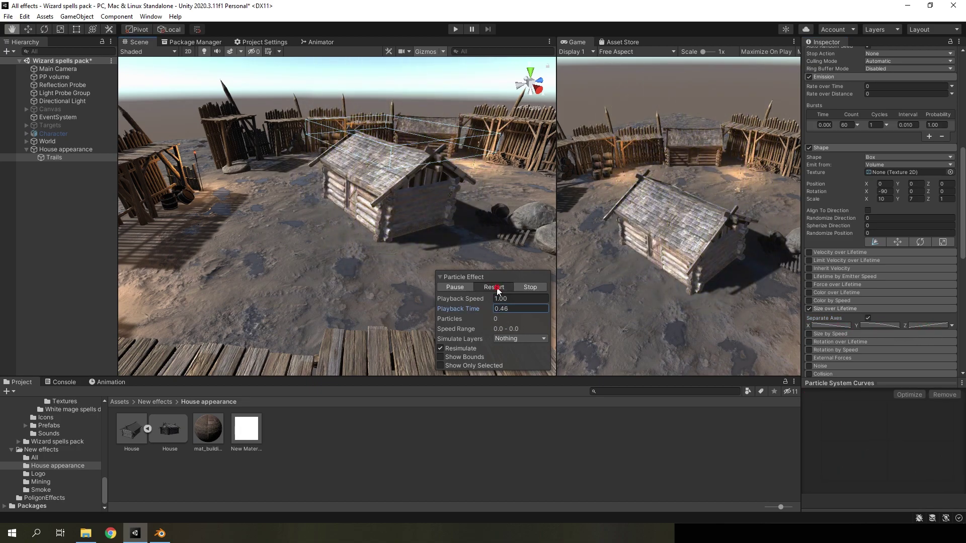
pyautogui.click(497, 290)
pyautogui.click(498, 290)
pyautogui.click(498, 291)
pyautogui.click(499, 291)
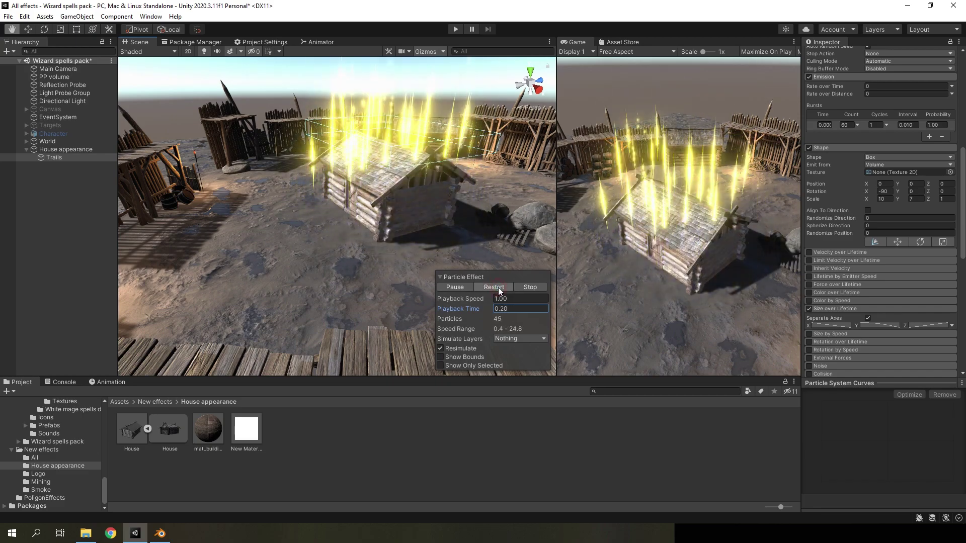
pyautogui.click(493, 287)
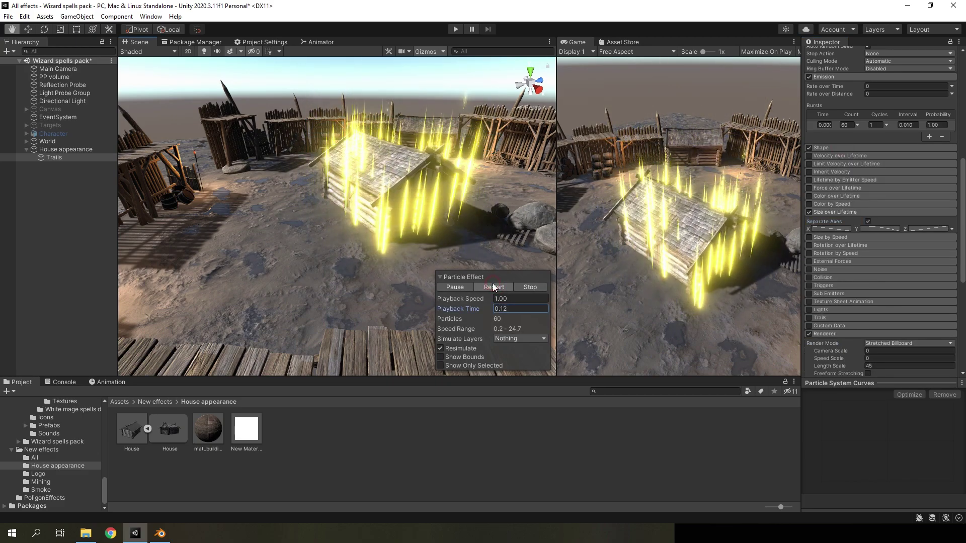
pyautogui.click(494, 287)
pyautogui.click(494, 287)
pyautogui.click(493, 287)
pyautogui.click(494, 287)
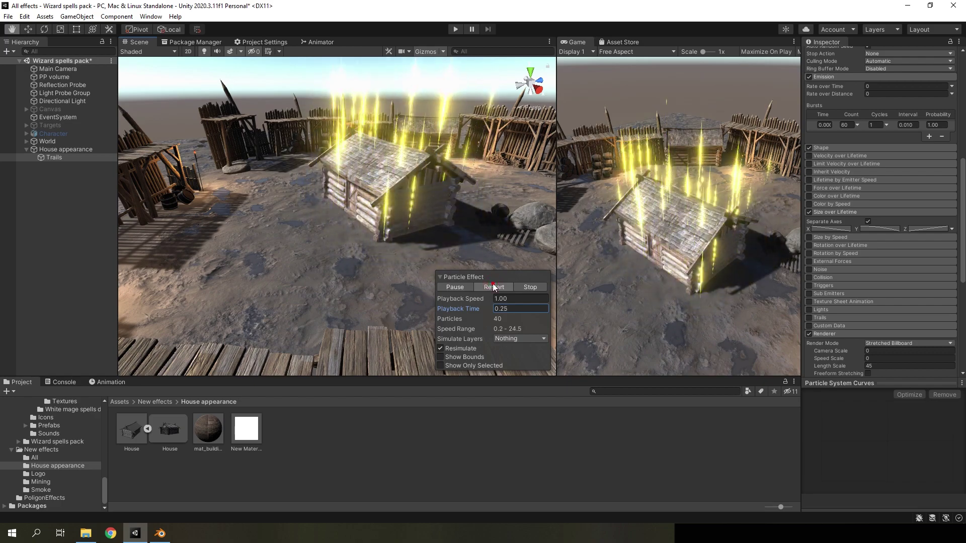
# Duplicate the Trails effect with Ctrl+D and begin renaming the copy
pyautogui.click(37, 189)
pyautogui.click(59, 156)
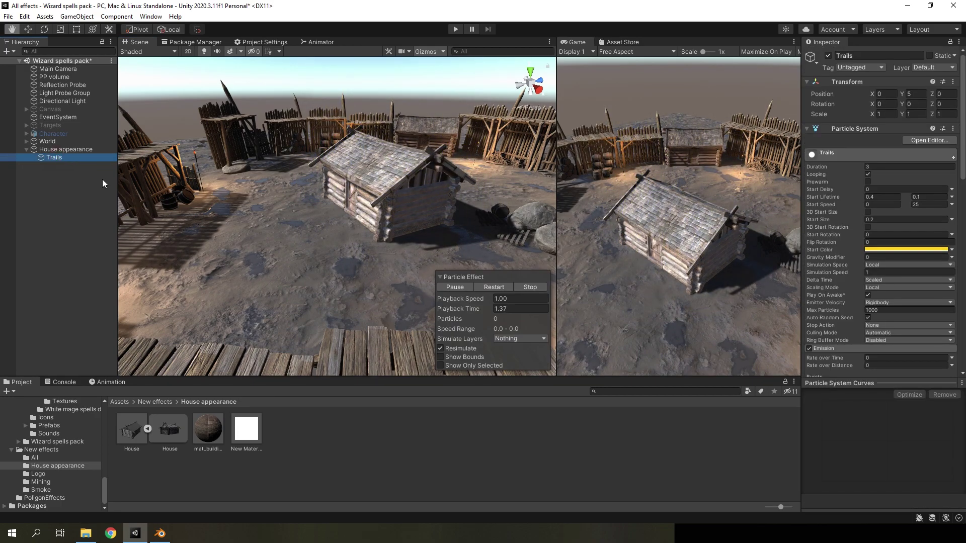
pyautogui.hotkey('ctrl', 'd')
pyautogui.click(59, 165)
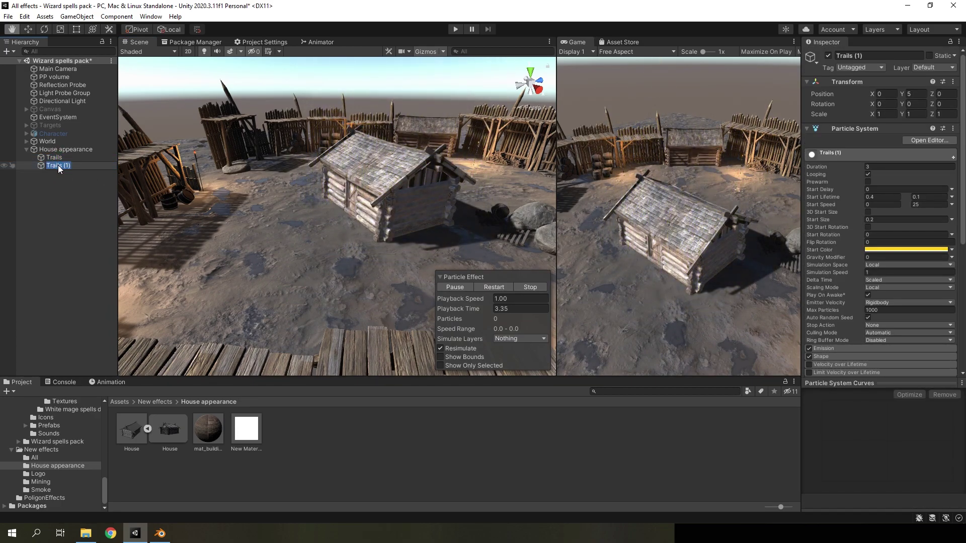
# Name the duplicated effect Sparks and restart its preview
pyautogui.write('Sparks')
pyautogui.press('Return')
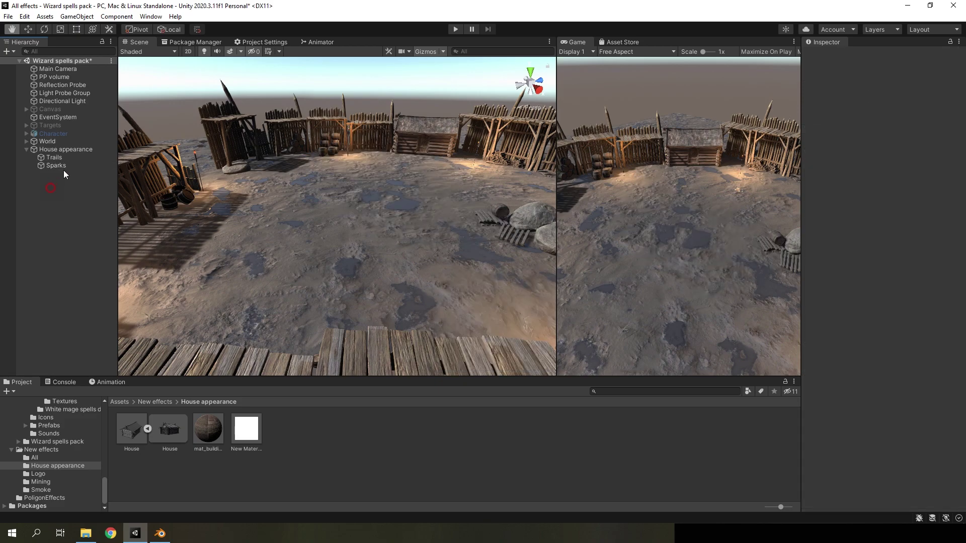
pyautogui.click(492, 287)
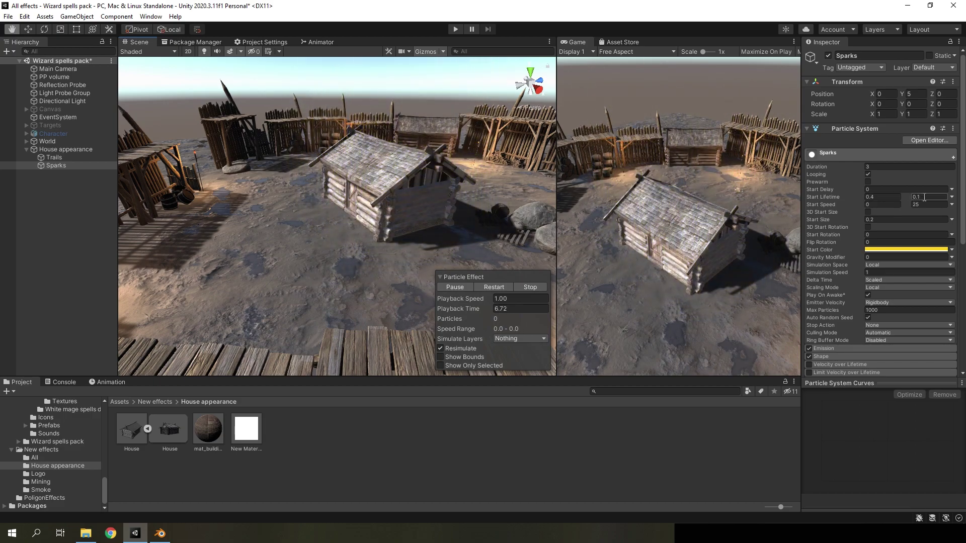
# Set the Sparks' start lifetime to 0.2–0.6 and start speed to 5–20
pyautogui.click(926, 200)
pyautogui.write('0.8')
pyautogui.click(873, 201)
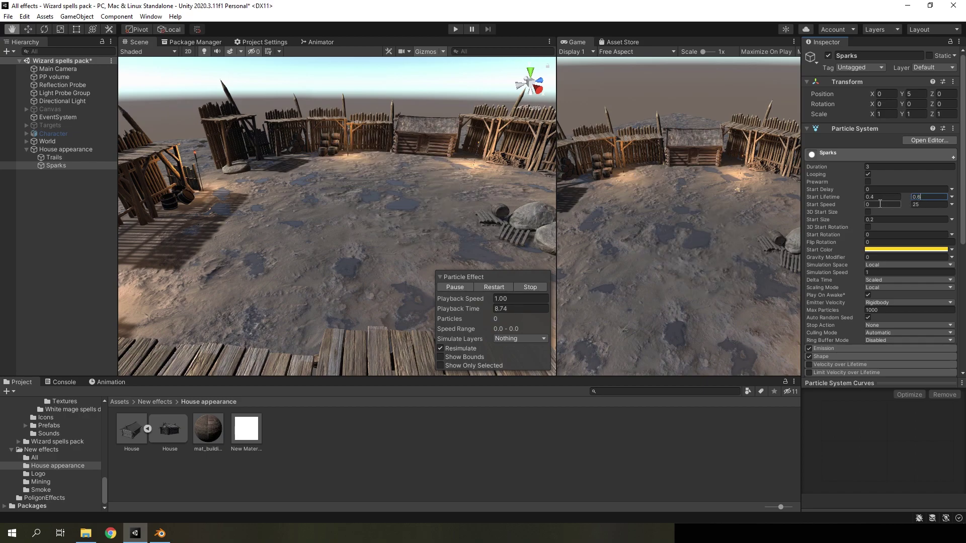
pyautogui.write('0.2')
pyautogui.click(896, 205)
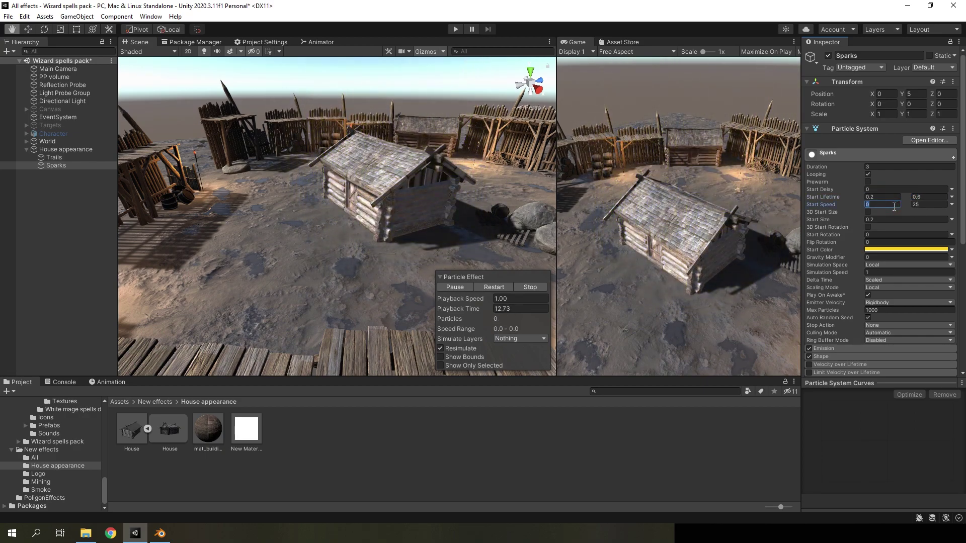
pyautogui.write('5')
pyautogui.click(934, 208)
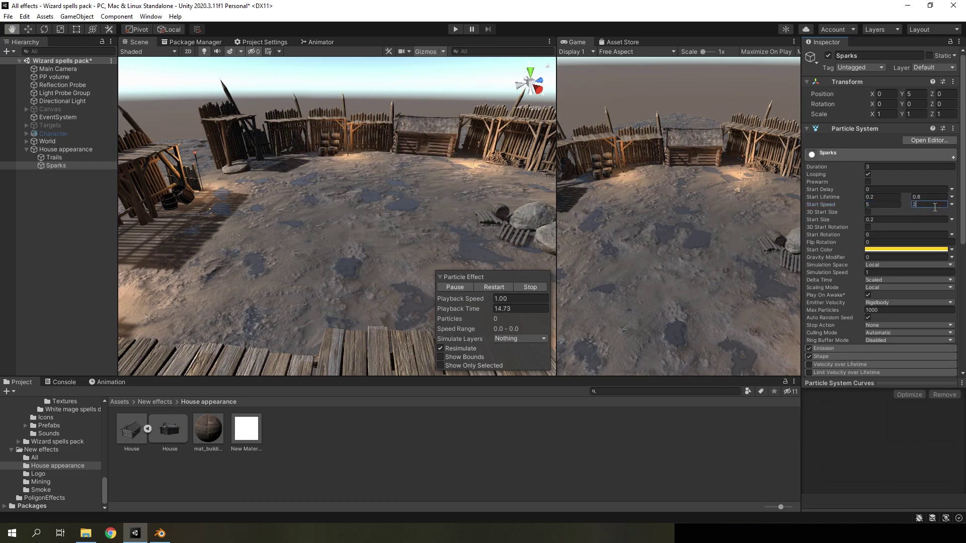
pyautogui.write('0')
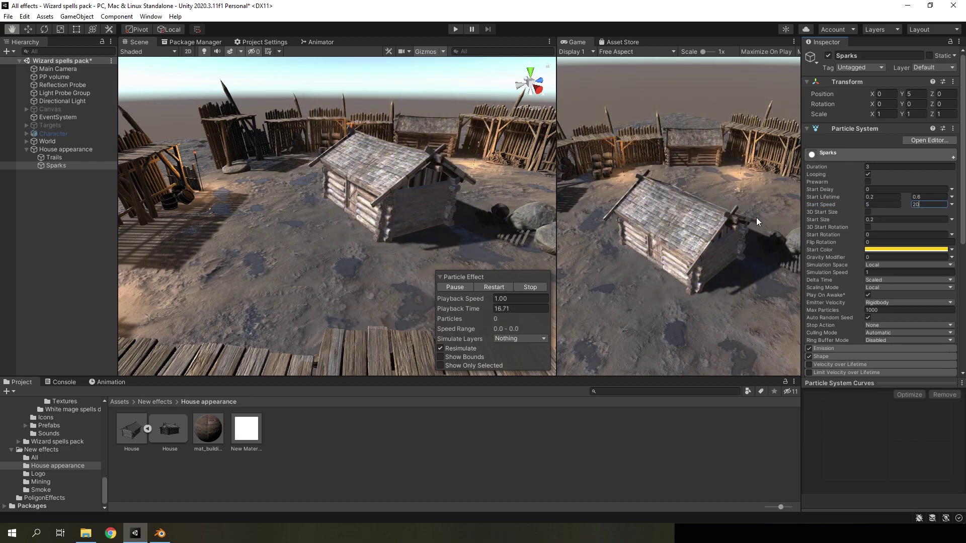
pyautogui.press('Return')
# Set the Sparks' renderer mode to Billboard
pyautogui.scroll(-5, 823, 311)
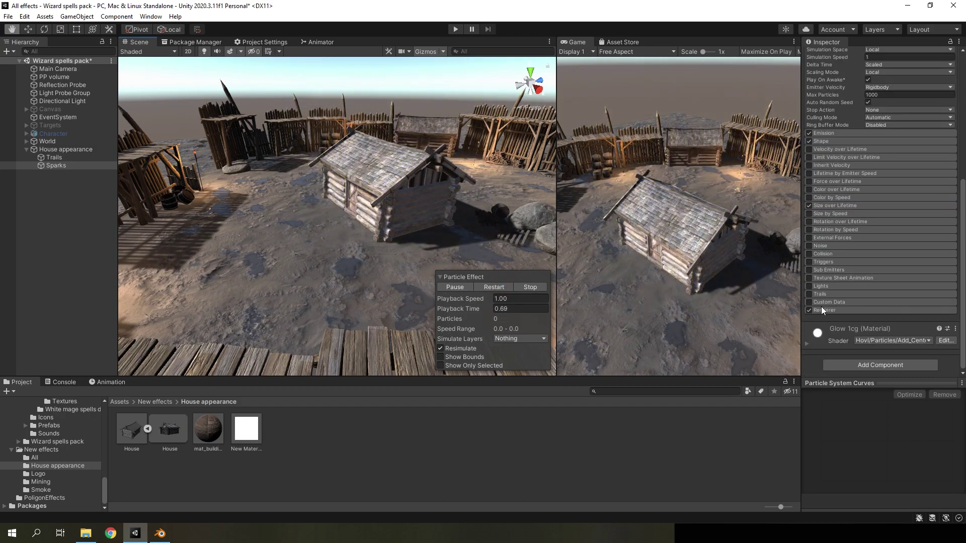
pyautogui.click(823, 310)
pyautogui.scroll(-4, 823, 311)
pyautogui.click(885, 138)
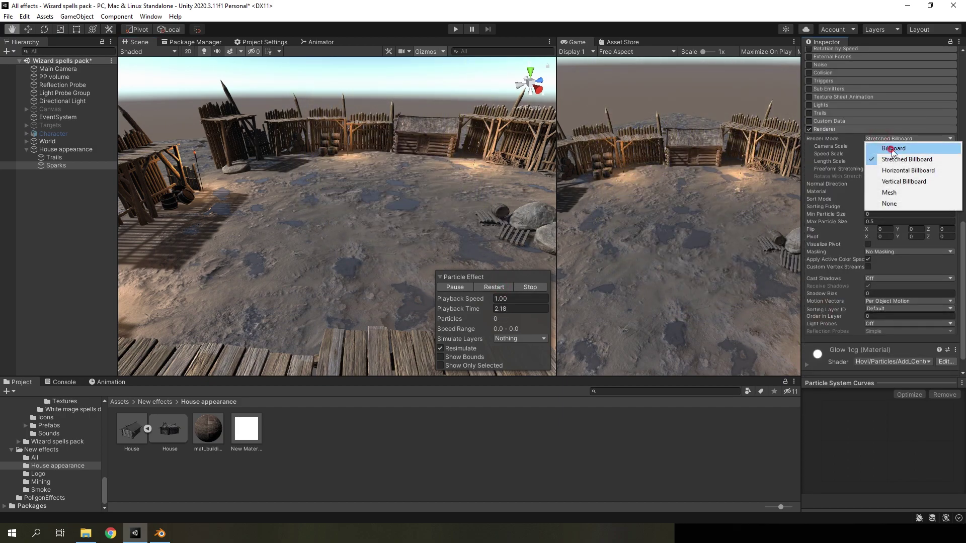
pyautogui.click(893, 149)
# Make start size random between 0.4 and 0.2 and shift the emitter along Z
pyautogui.scroll(15, 896, 196)
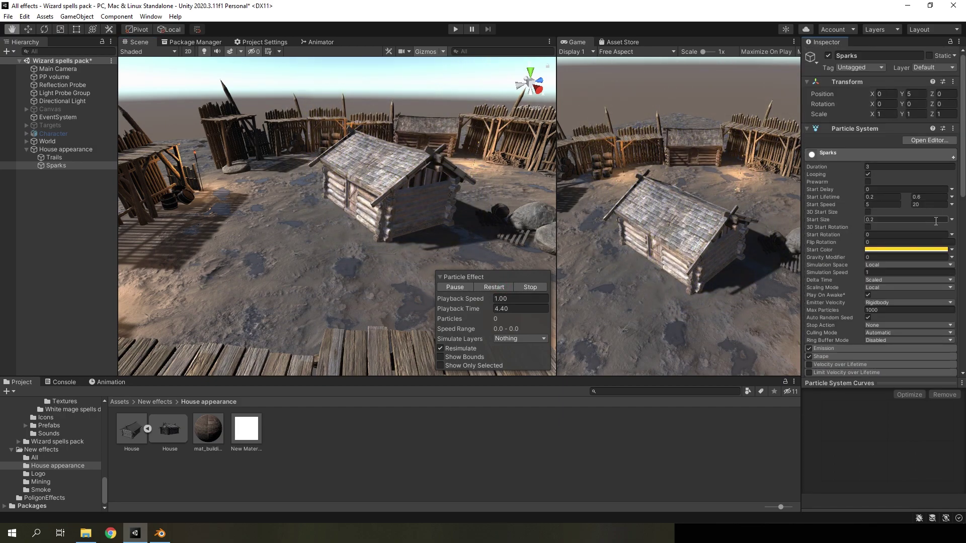
pyautogui.click(952, 220)
pyautogui.click(930, 252)
pyautogui.click(880, 220)
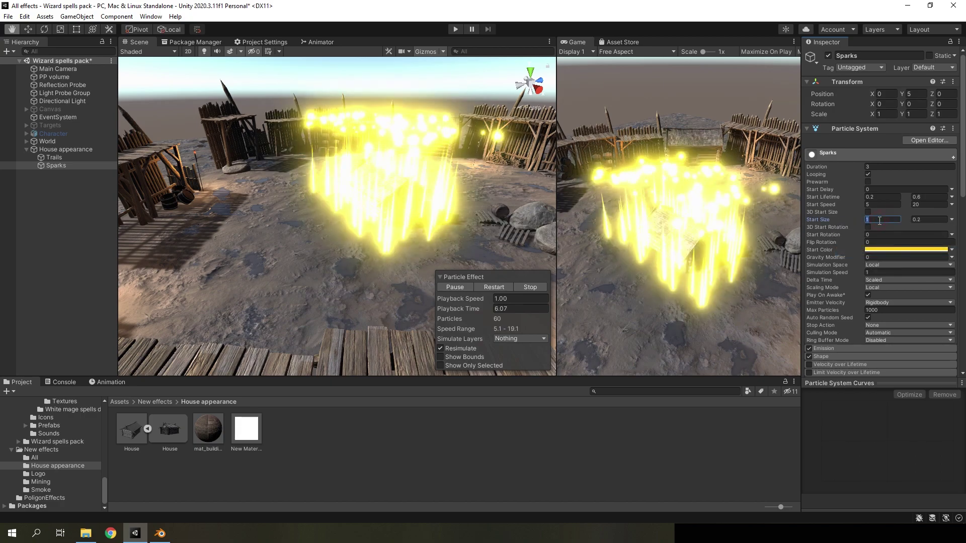
pyautogui.write('0.4')
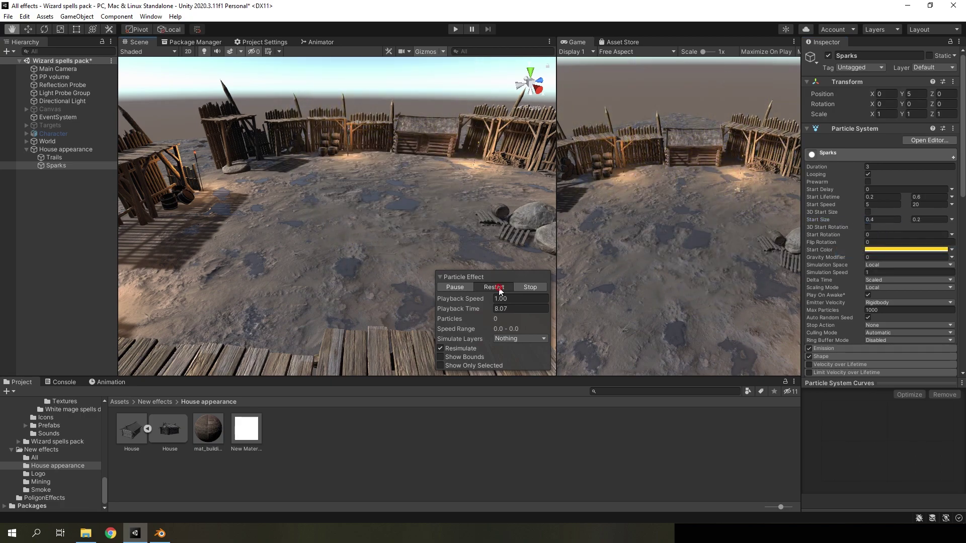
pyautogui.moveTo(507, 206)
pyautogui.keyDown('alt'); pyautogui.mouseDown()
pyautogui.moveTo(432, 122)
pyautogui.moveTo(285, 124)
pyautogui.mouseUp(); pyautogui.keyUp('alt')
pyautogui.press('w')
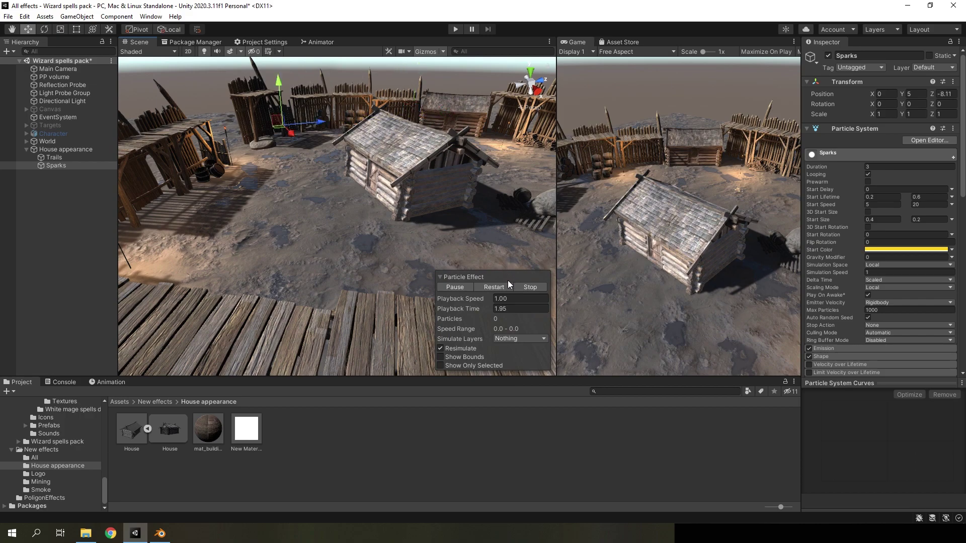
# Set the Sparks' Y position to 0 and the Shape box's Z scale to 0.1
pyautogui.click(914, 94)
pyautogui.write('0')
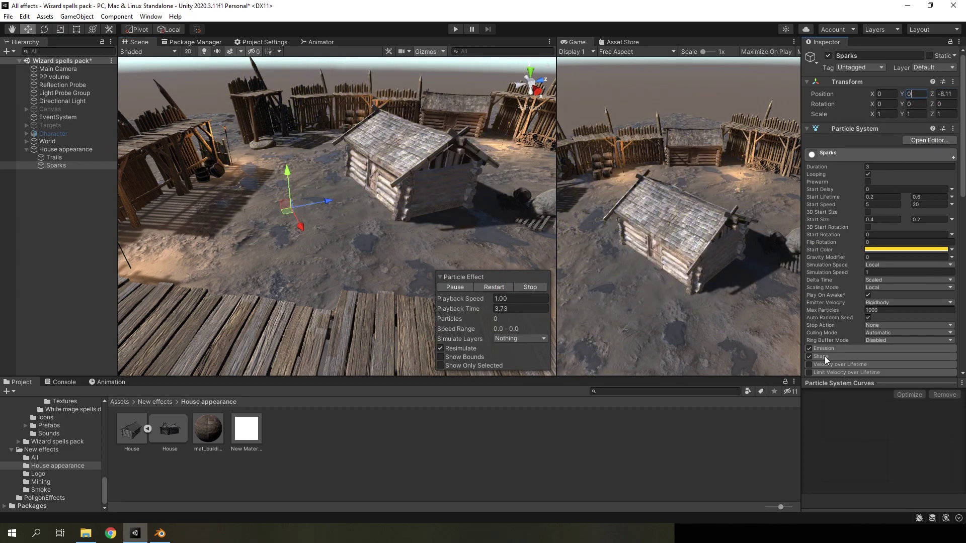
pyautogui.scroll(-10, 917, 217)
pyautogui.scroll(8, 917, 216)
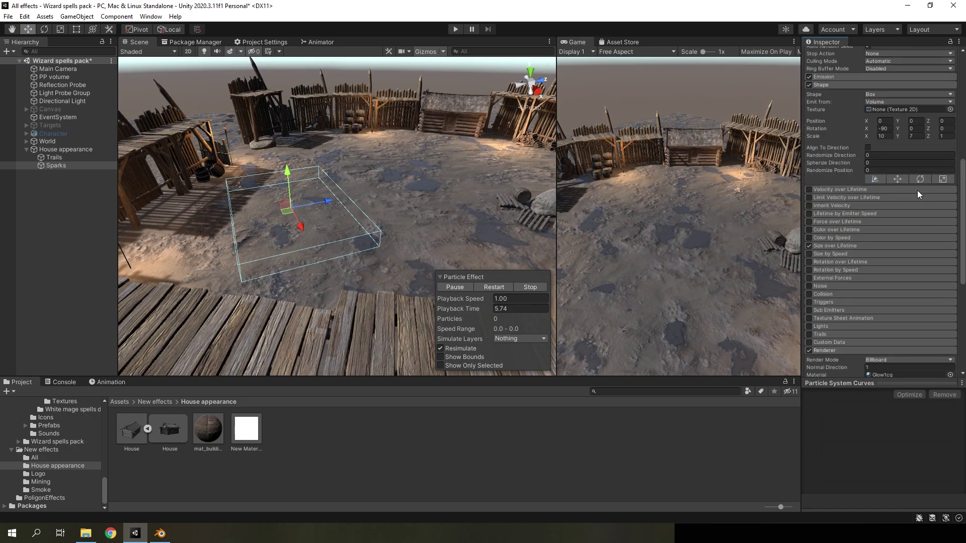
pyautogui.click(945, 136)
pyautogui.write('0.')
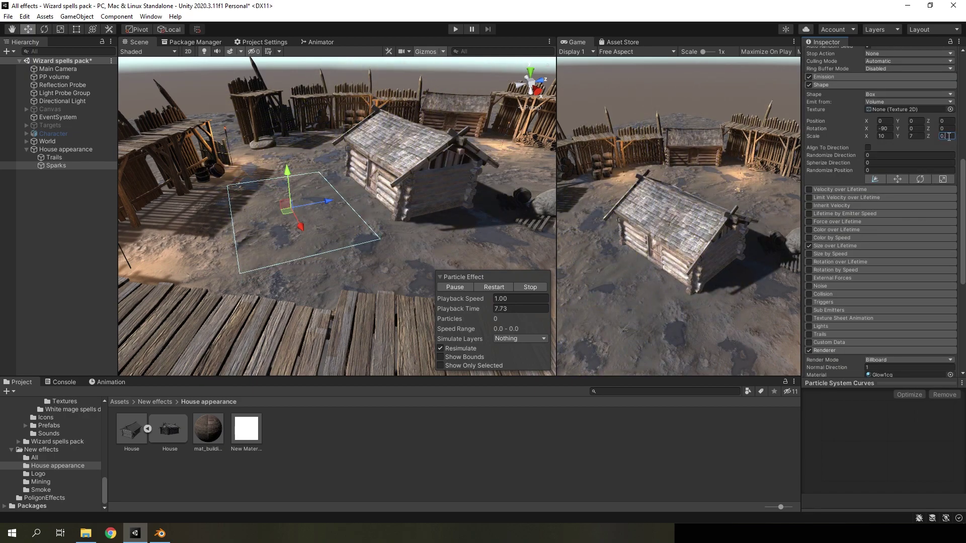
pyautogui.scroll(10, 916, 313)
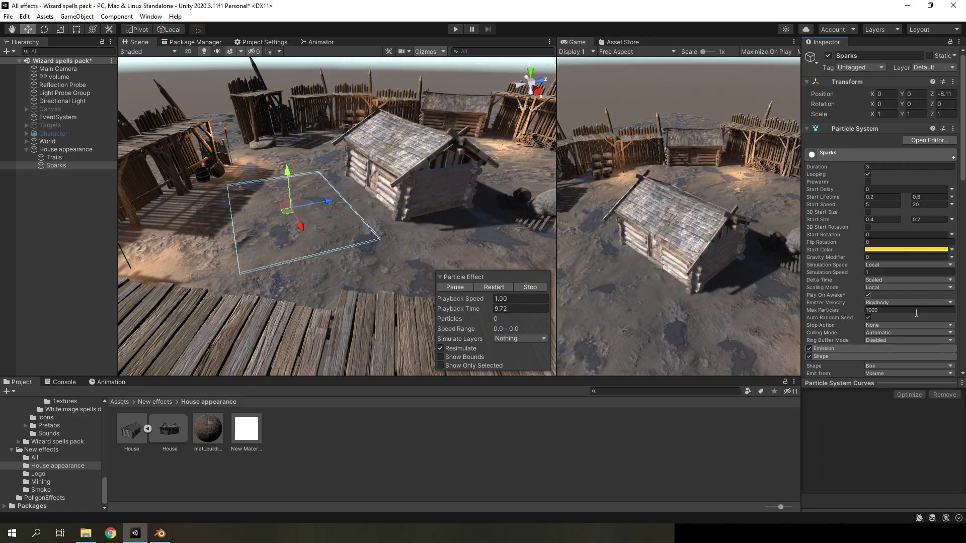
pyautogui.scroll(-5, 917, 313)
pyautogui.click(946, 227)
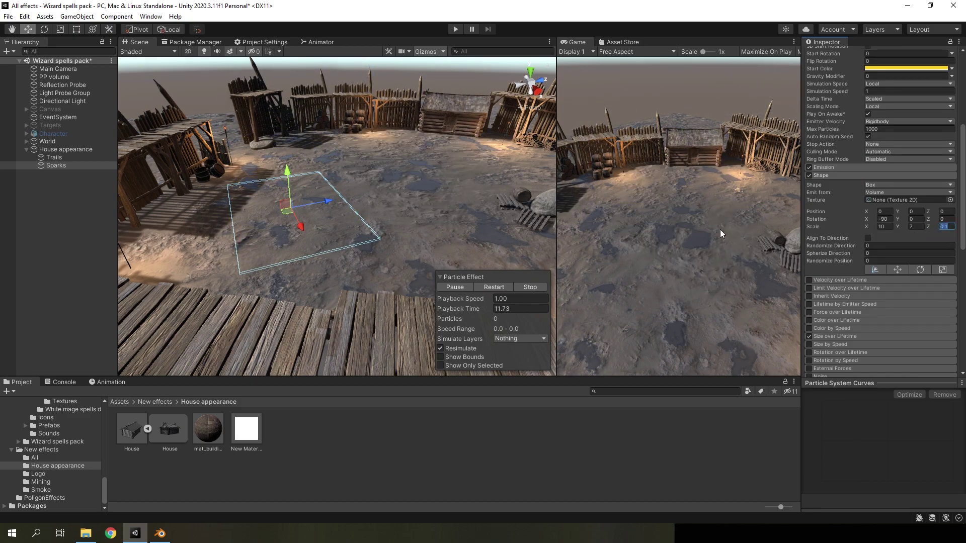
pyautogui.click(493, 287)
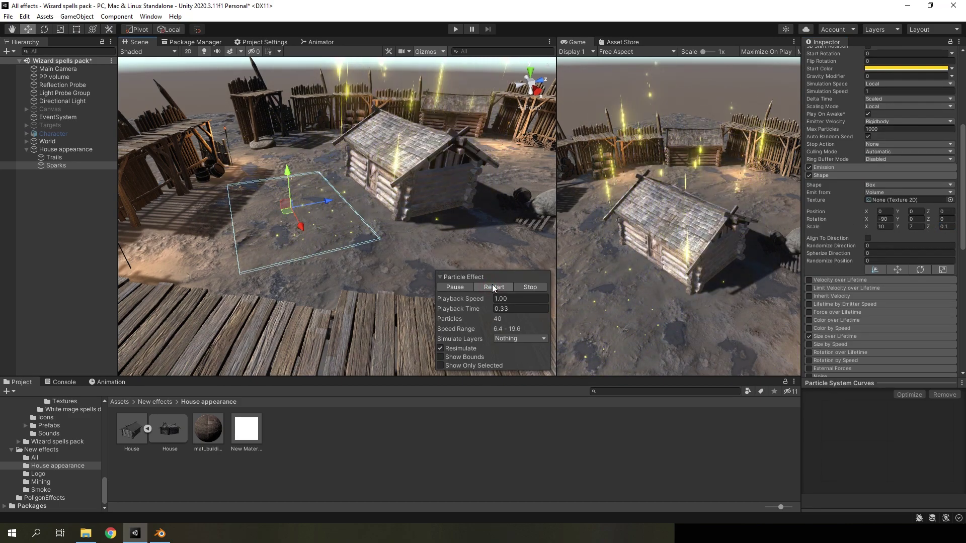
# Set the Sparks' Z position to 0 and replay the effect to check it
pyautogui.scroll(10, 880, 252)
pyautogui.click(945, 94)
pyautogui.write('0')
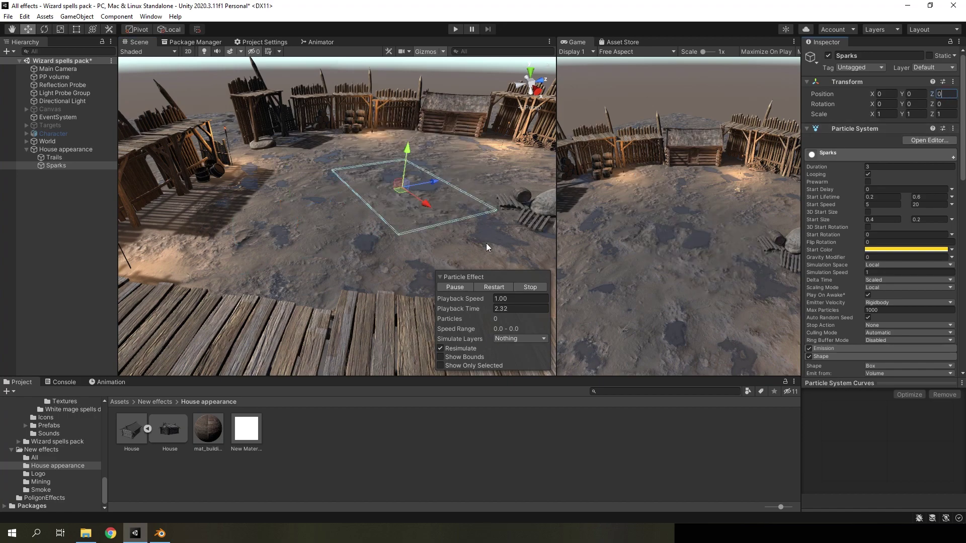
pyautogui.click(493, 288)
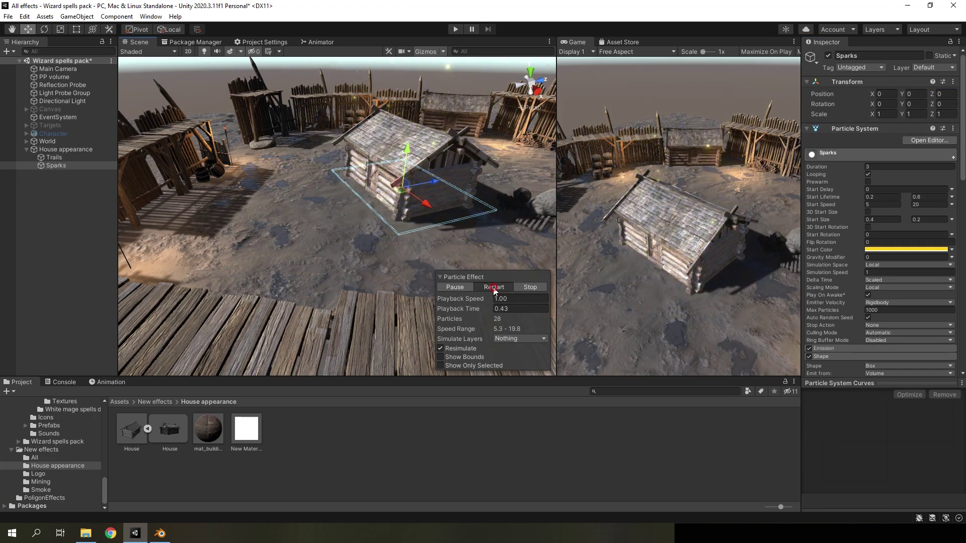
pyautogui.click(484, 291)
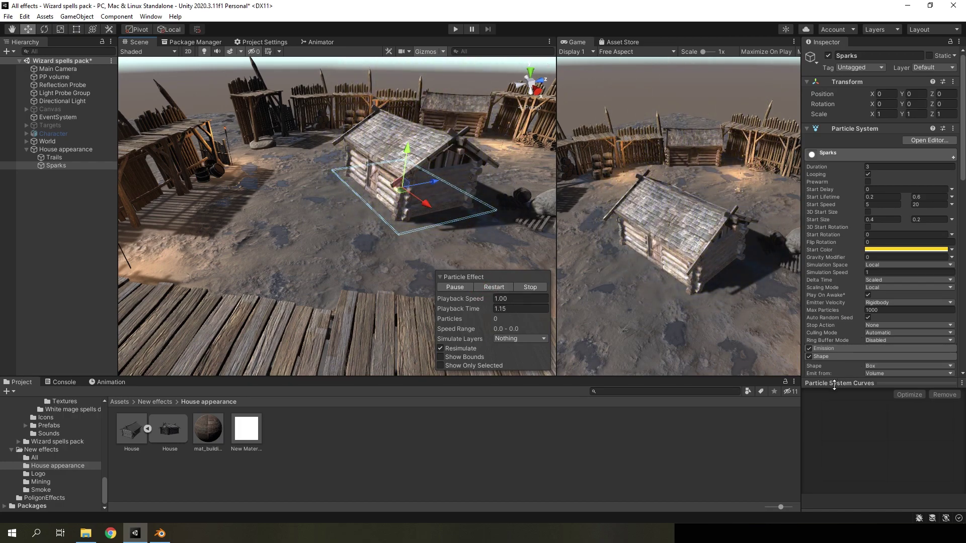
pyautogui.click(834, 384)
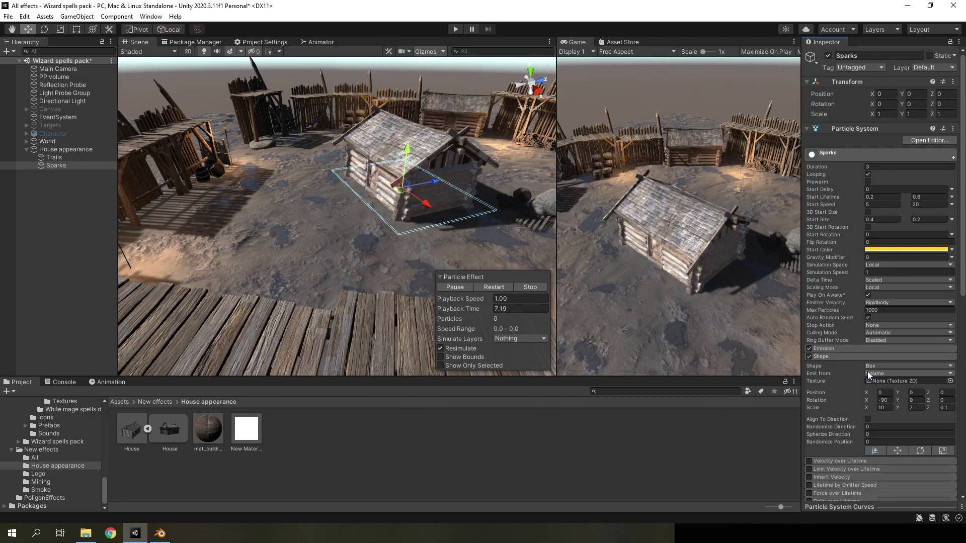
# Duplicate the House appearance effect and rename the copy to wall
pyautogui.click(65, 150)
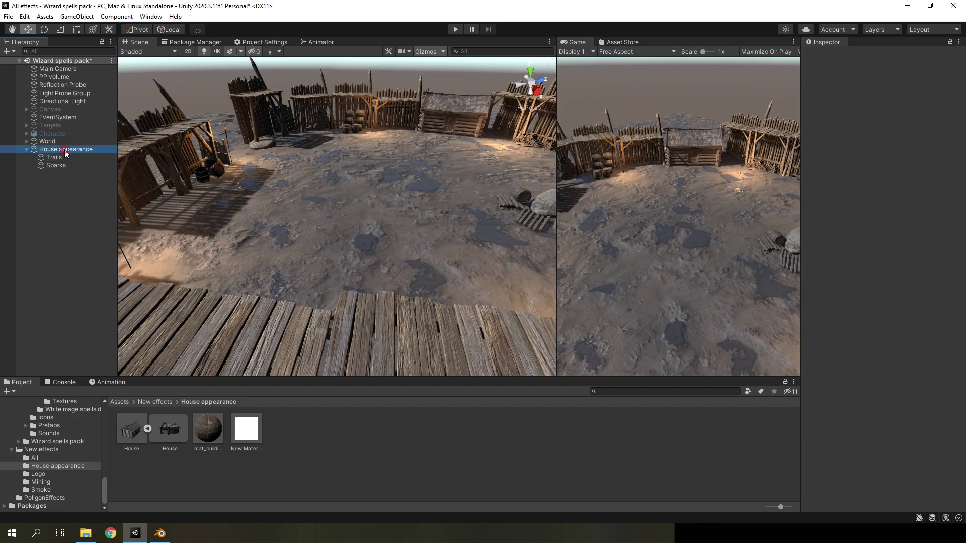
pyautogui.hotkey('ctrl', 'd')
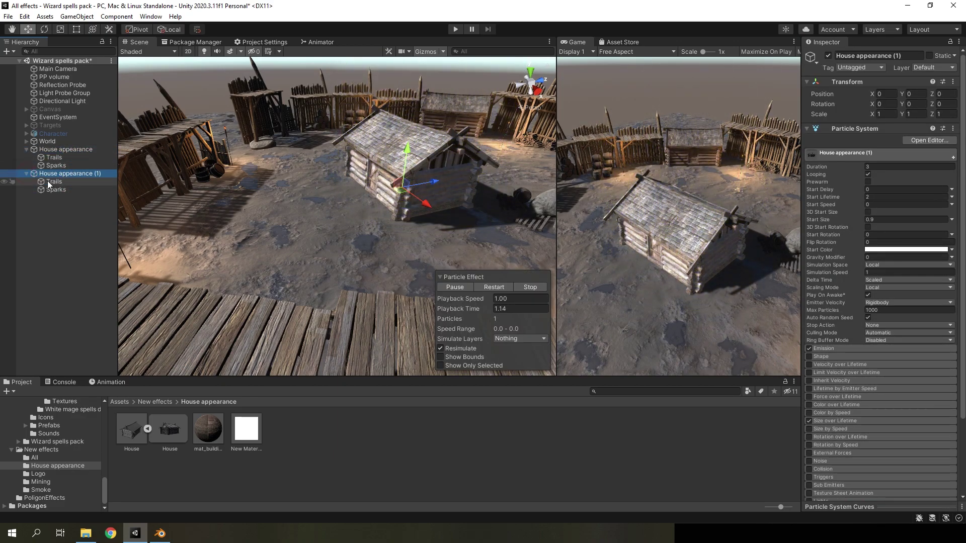
pyautogui.press('Left')
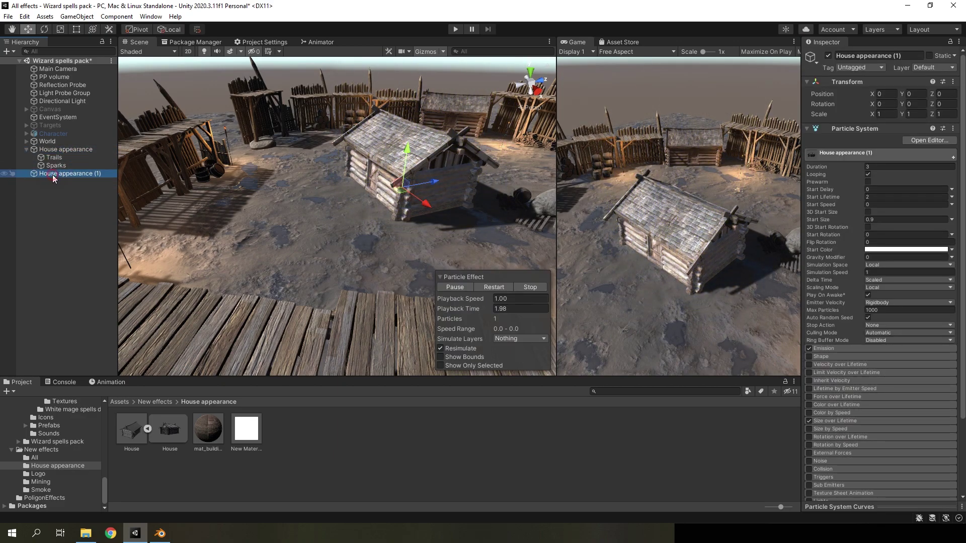
pyautogui.press('F2')
pyautogui.write('wal')
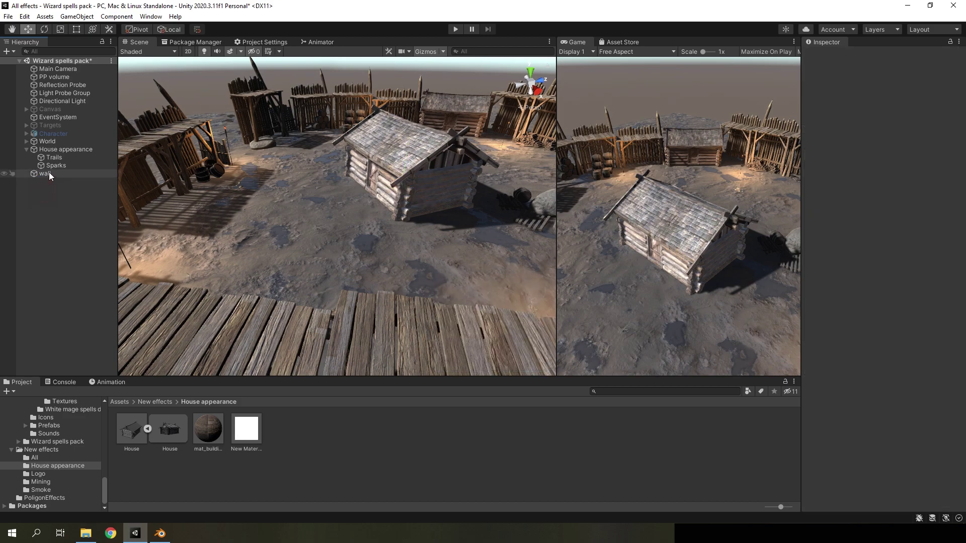
pyautogui.write('l')
pyautogui.press('Return')
# Nest wall under House appearance and move its emitter along the Z axis
pyautogui.click(489, 286)
pyautogui.moveTo(51, 173); pyautogui.dragTo(22, 150)
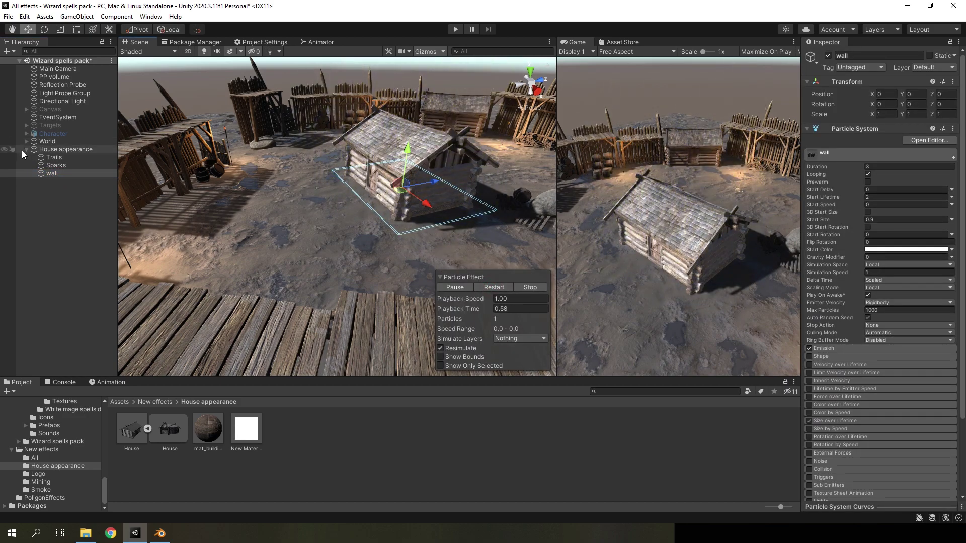
pyautogui.click(486, 286)
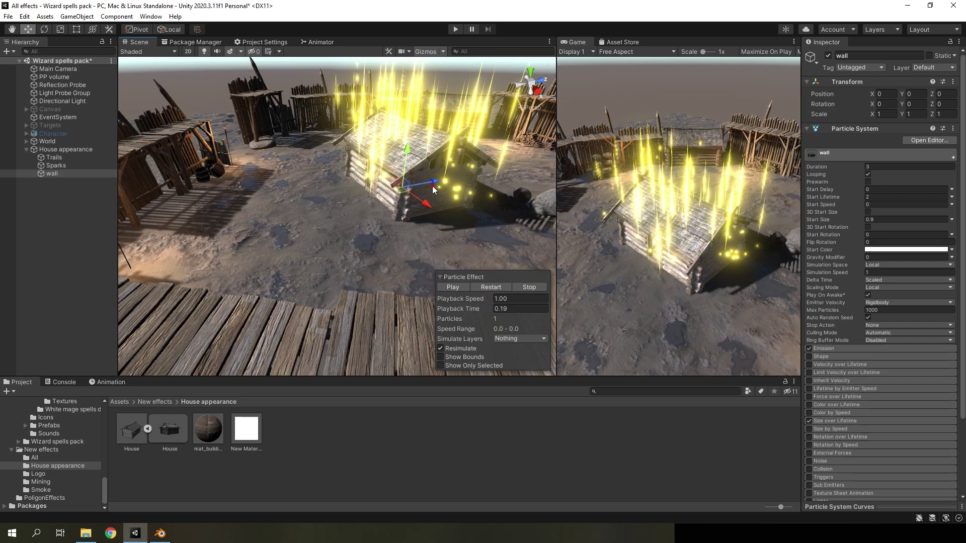
pyautogui.moveTo(433, 186); pyautogui.dragTo(391, 203)
pyautogui.scroll(-5, 876, 277)
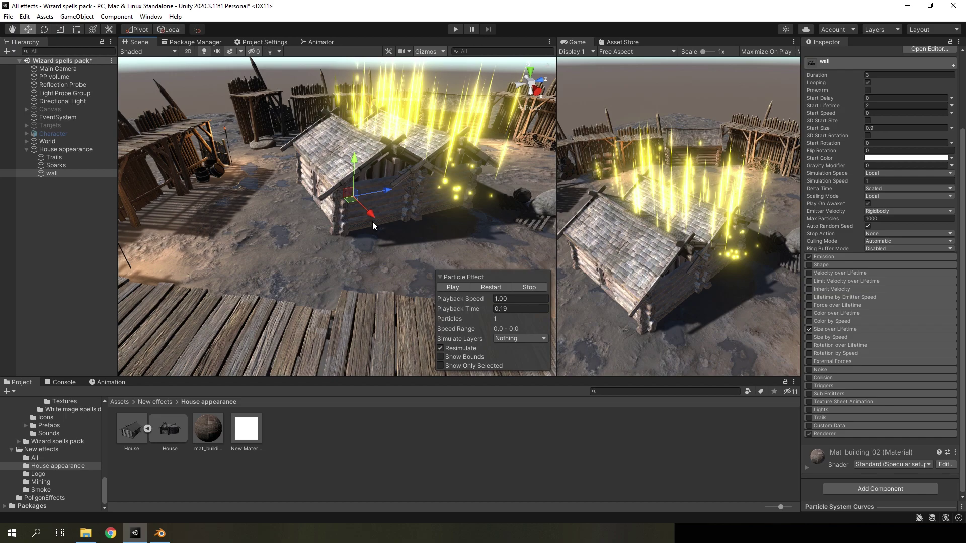
# Add a cube mesh in Blender and show its transform values
pyautogui.hotkey('alt', 'Tab')
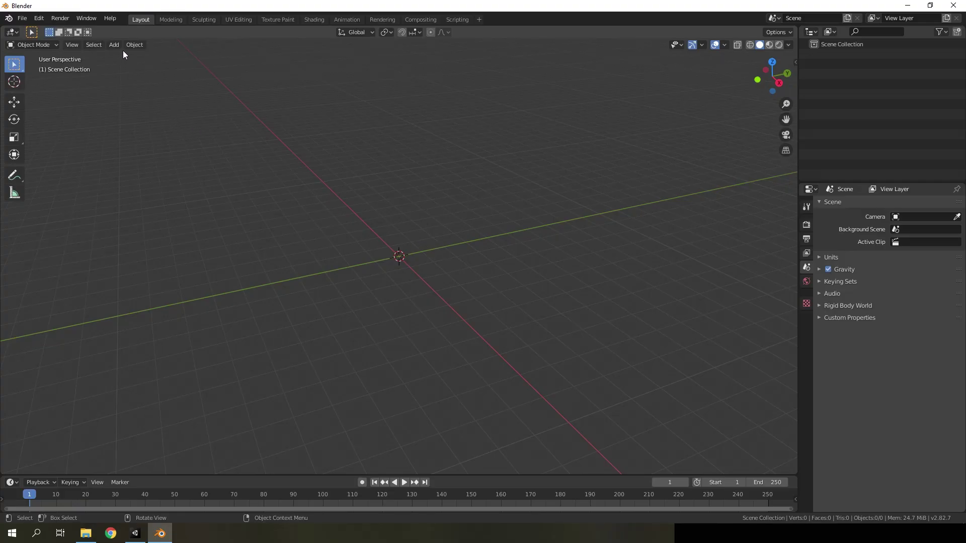
pyautogui.click(114, 45)
pyautogui.moveTo(126, 56)
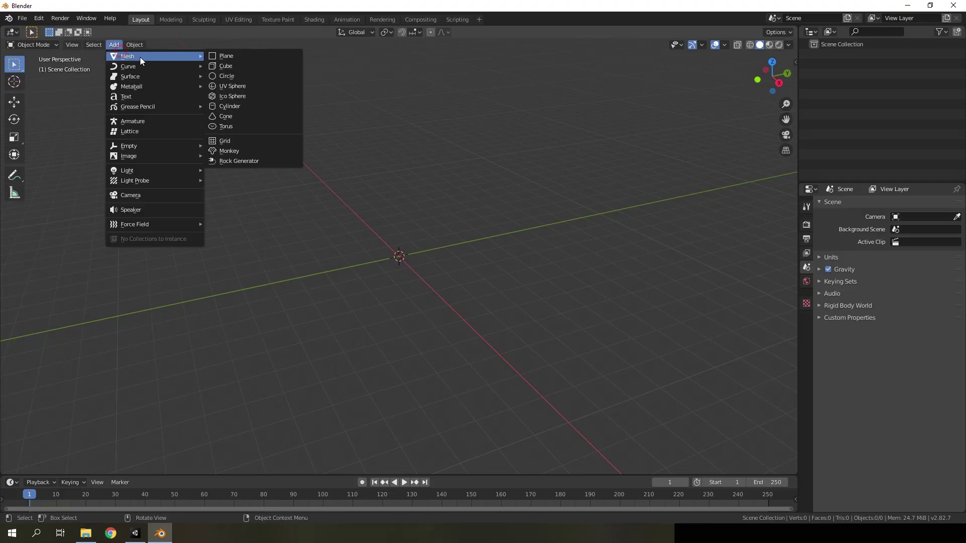
pyautogui.click(244, 74)
pyautogui.scroll(4, 423, 242)
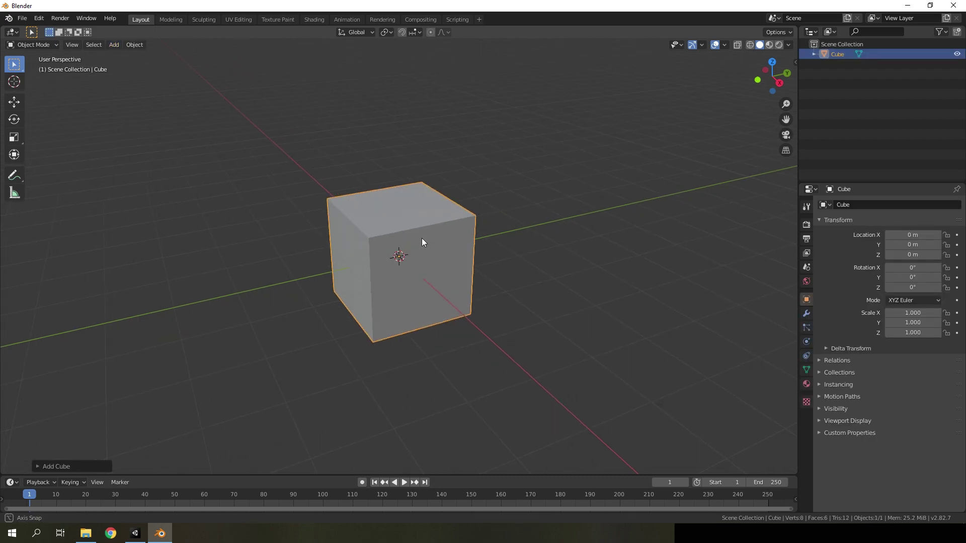
pyautogui.click(795, 63)
# Rotate the cube -90° on X, apply rotation, rotate it back 90°, then enter Edit Mode
pyautogui.write('r')
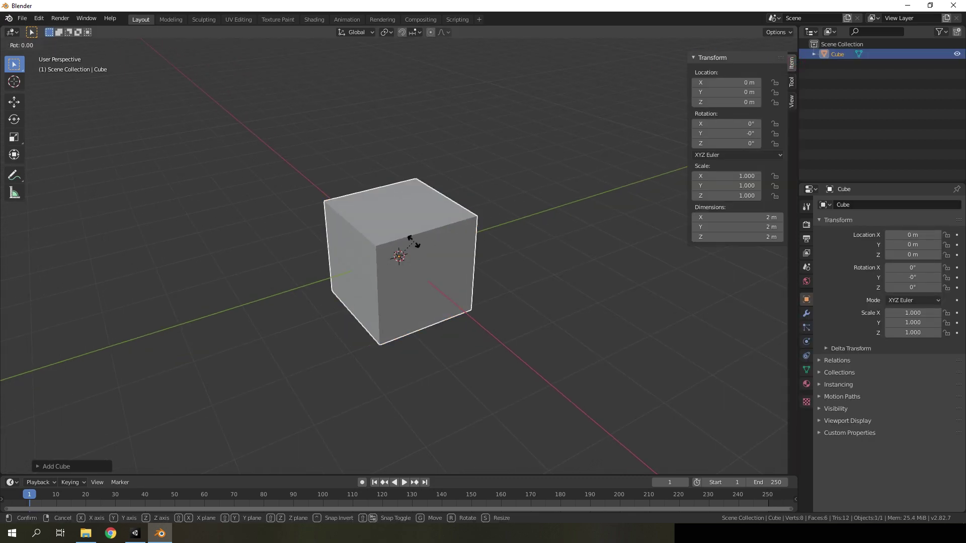
pyautogui.write('x-90')
pyautogui.press('Return')
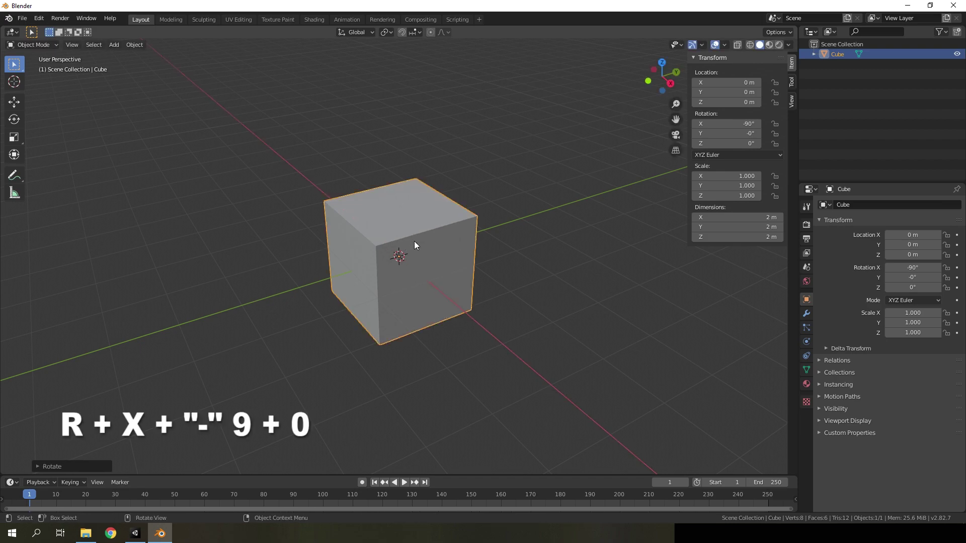
pyautogui.hotkey('ctrl', 'a')
pyautogui.click(368, 273)
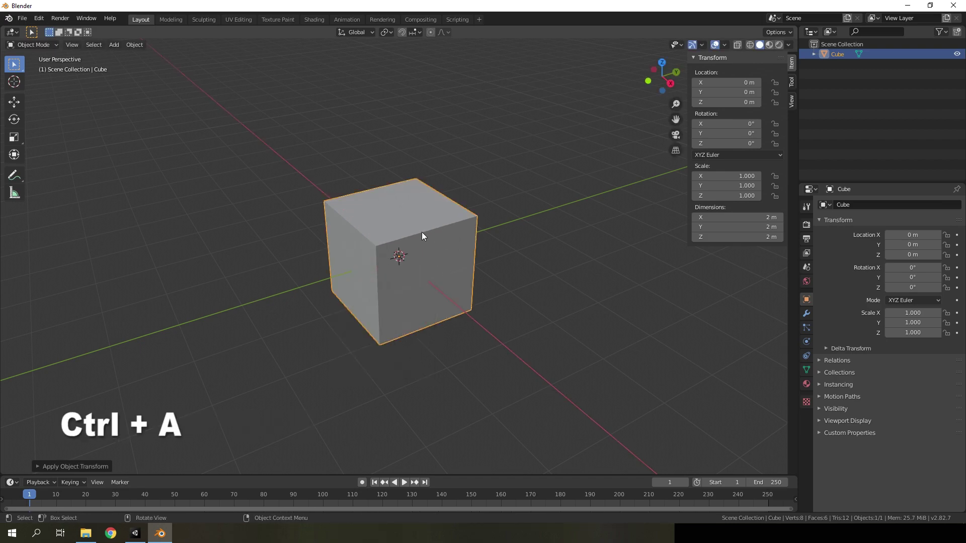
pyautogui.write('rx')
pyautogui.write('90')
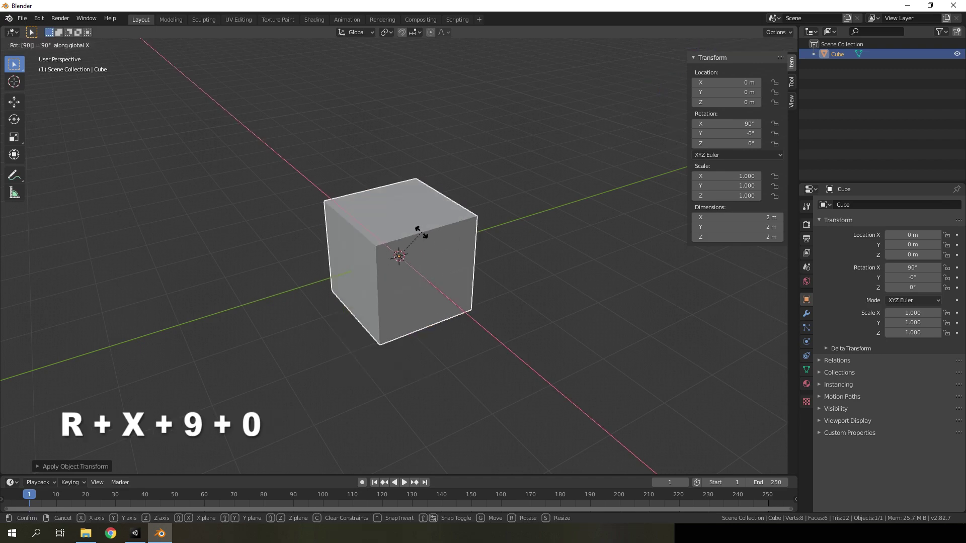
pyautogui.press('Return')
pyautogui.click(727, 134)
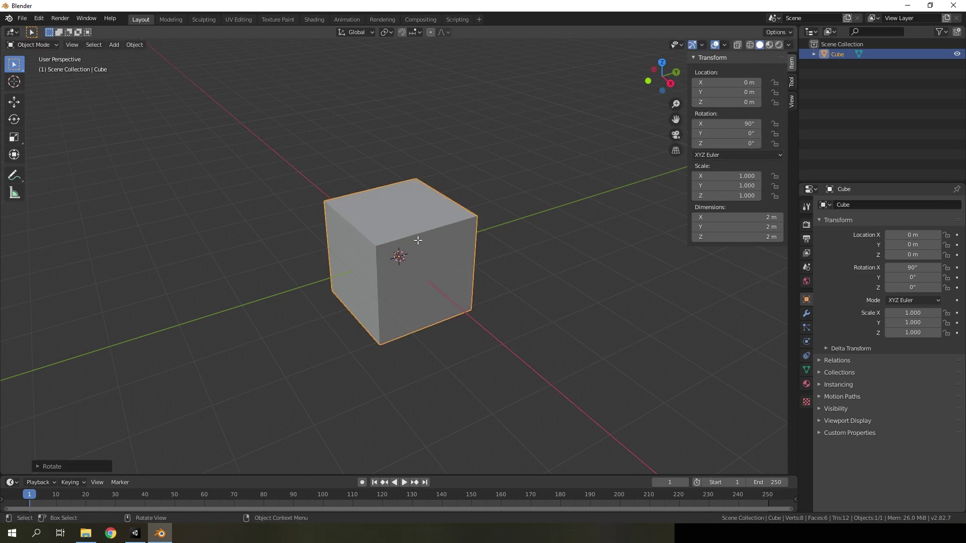
pyautogui.press('Tab')
pyautogui.moveTo(417, 241); pyautogui.dragTo(396, 256, button='middle')
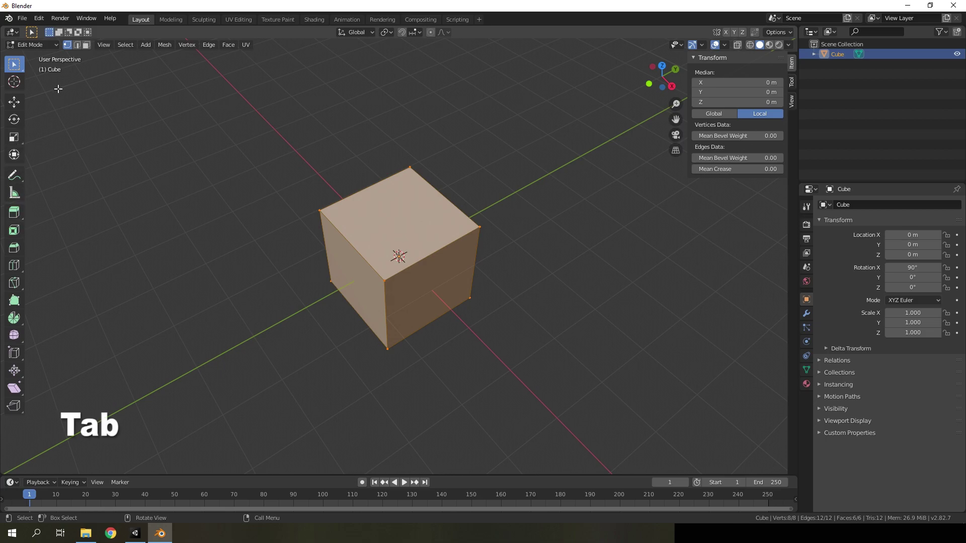
# Delete the cube's top face in face select mode
pyautogui.click(86, 45)
pyautogui.click(409, 223)
pyautogui.press('Delete')
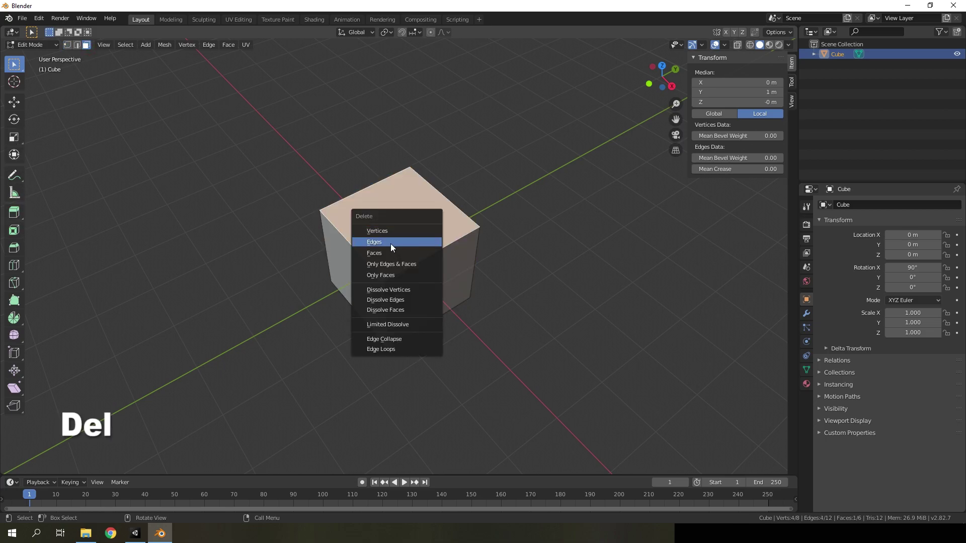
pyautogui.click(382, 253)
pyautogui.hotkey('ctrl', 'z')
pyautogui.press('Delete')
pyautogui.click(350, 259)
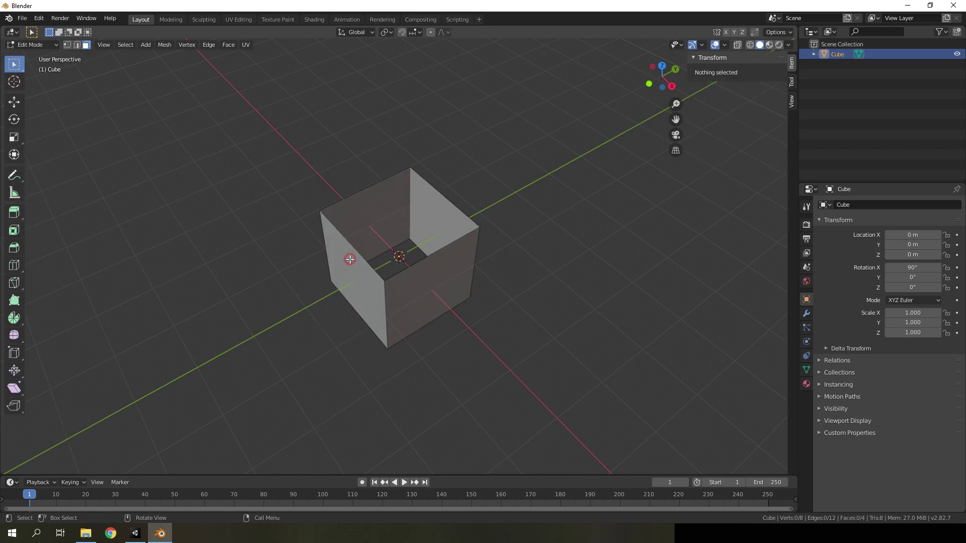
pyautogui.moveTo(491, 240); pyautogui.dragTo(692, 129, button='middle')
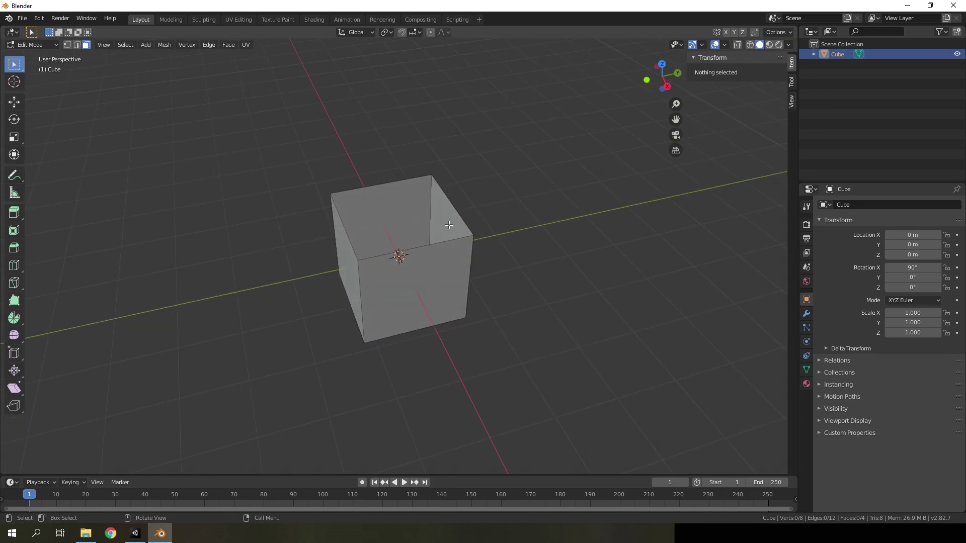
pyautogui.moveTo(425, 248); pyautogui.dragTo(401, 233, button='middle')
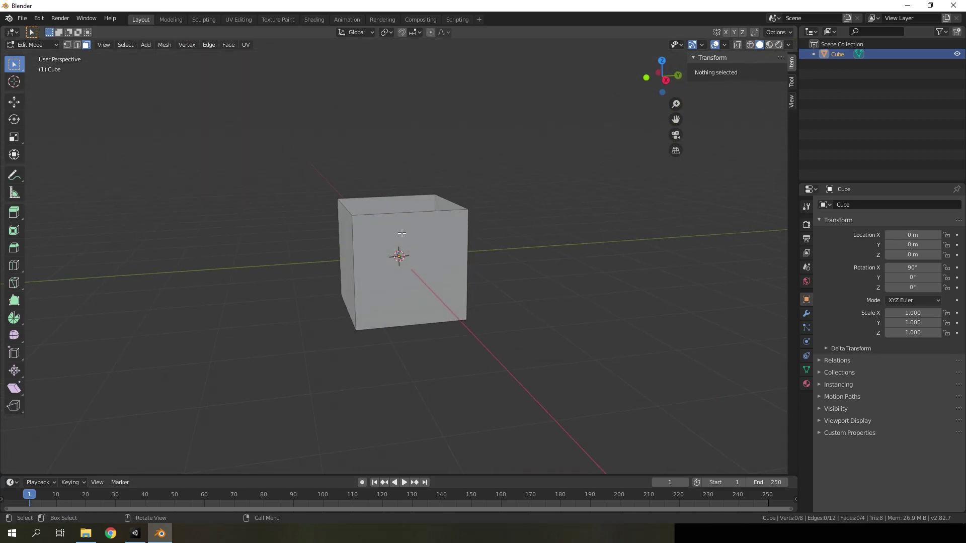
# Select all faces and raise the open box by 1 m on Z
pyautogui.press('a')
pyautogui.click(13, 102)
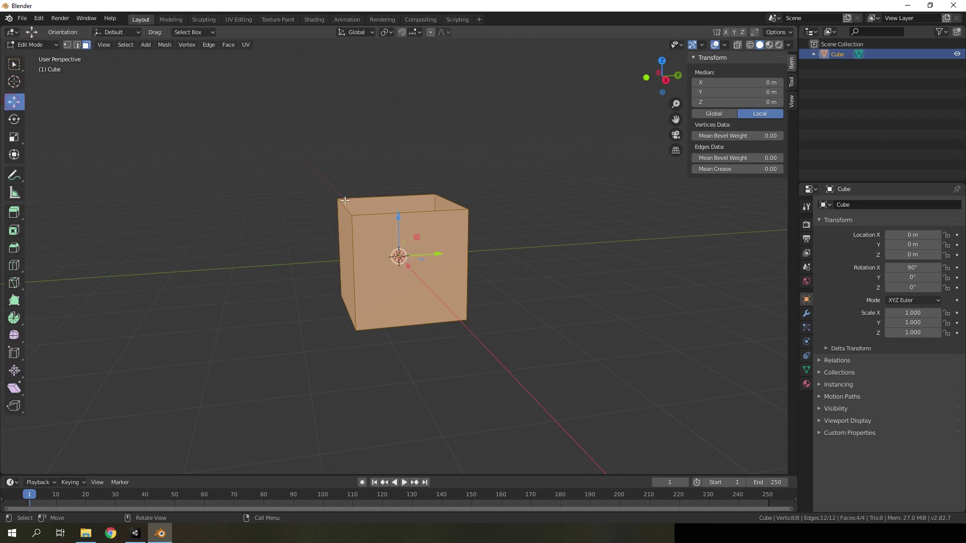
pyautogui.moveTo(399, 219); pyautogui.dragTo(398, 170)
pyautogui.click(73, 468)
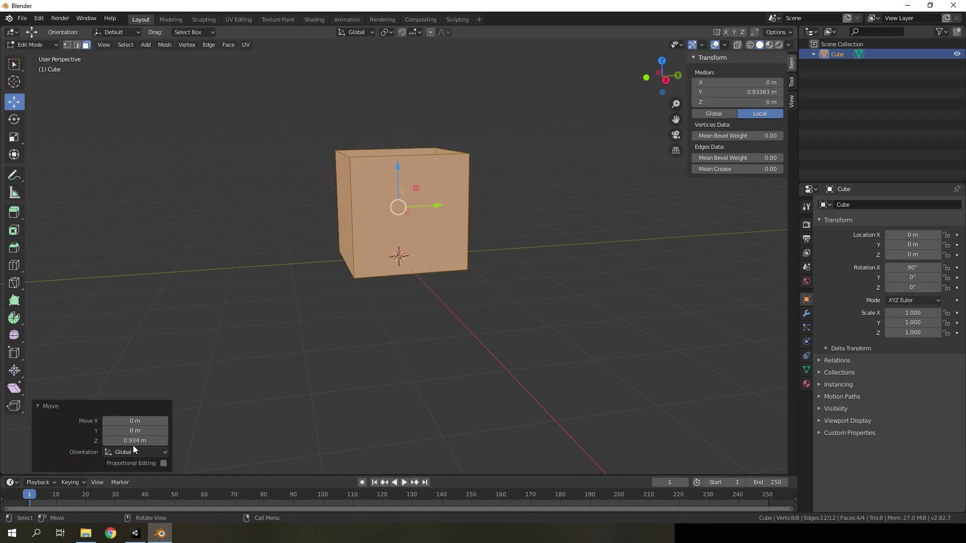
pyautogui.click(151, 441)
pyautogui.write('1')
pyautogui.press('Return')
pyautogui.moveTo(412, 298)
pyautogui.mouseDown(button='middle')
pyautogui.moveTo(445, 218)
pyautogui.moveTo(441, 245)
pyautogui.mouseUp(button='middle')
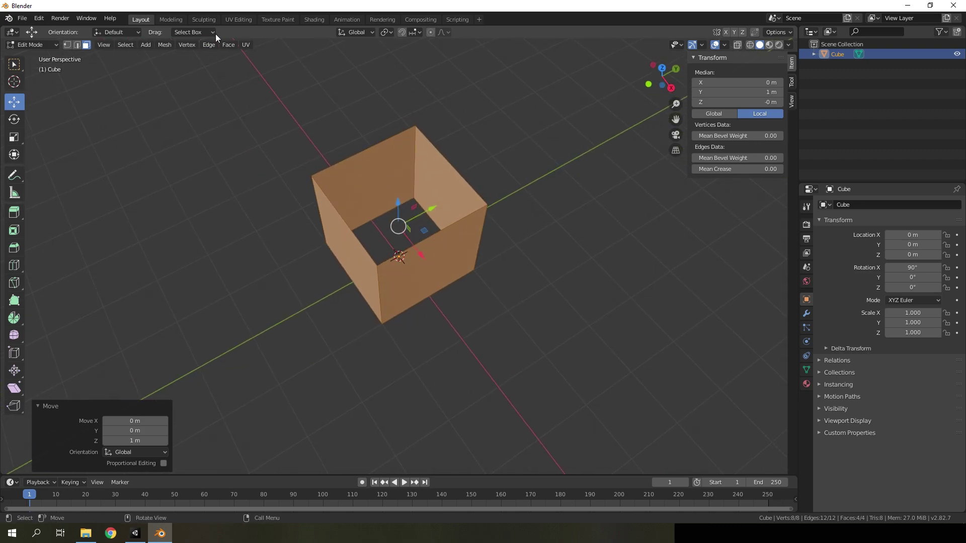
# In UV Editing, rotate all UVs -90° and scale them 4 times on Y
pyautogui.click(239, 19)
pyautogui.scroll(2, 207, 277)
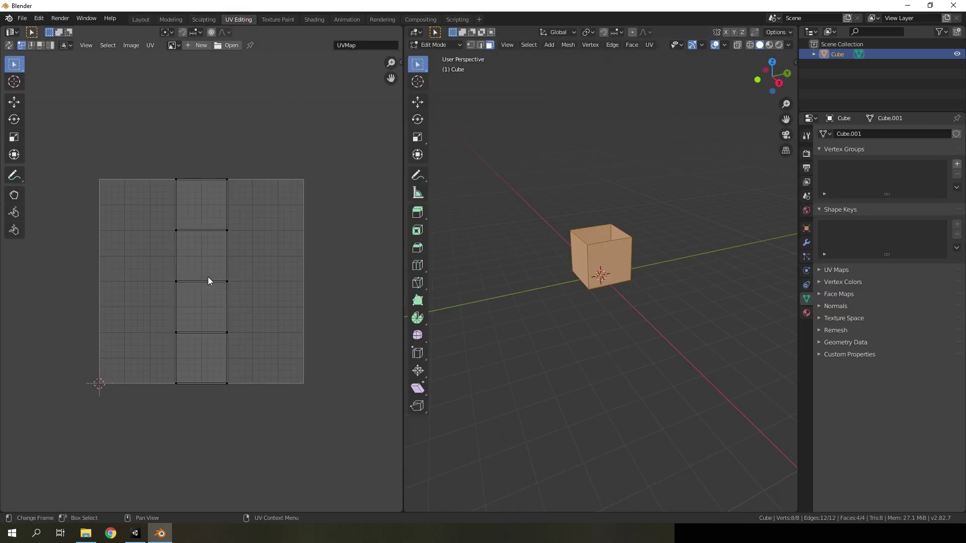
pyautogui.press('a')
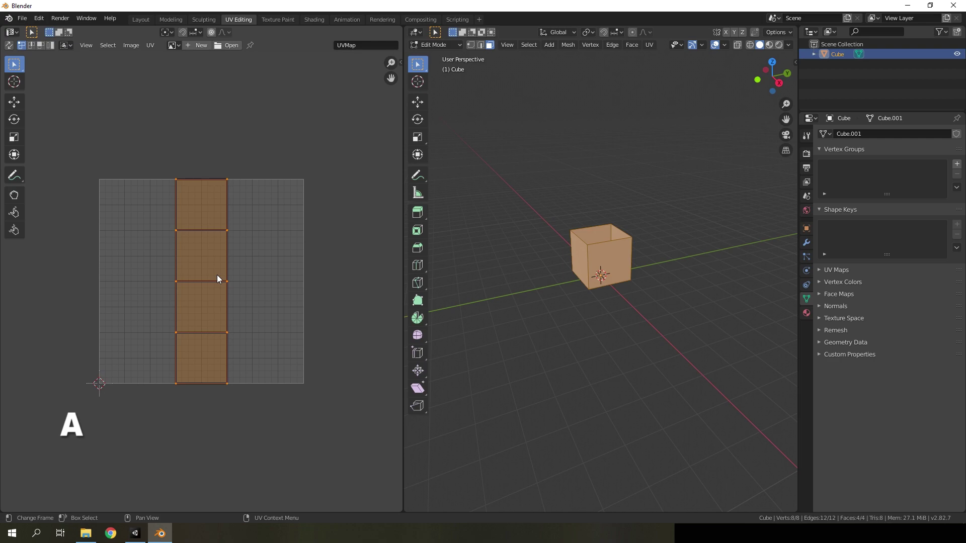
pyautogui.write('r-90')
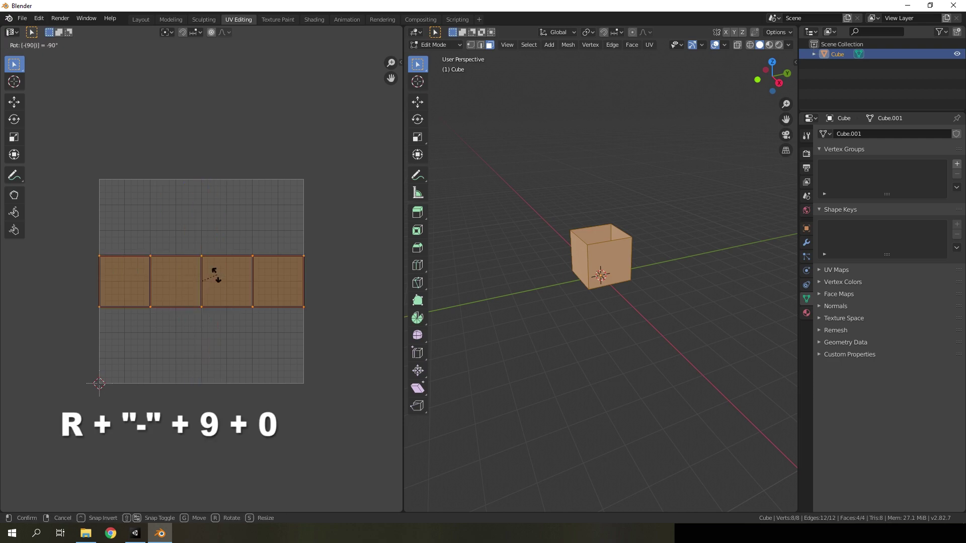
pyautogui.press('Return')
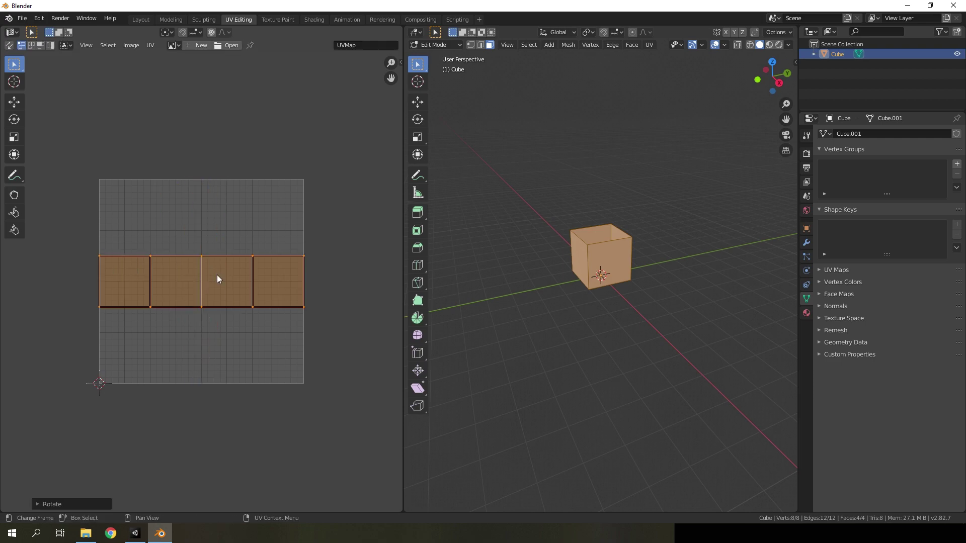
pyautogui.write('s')
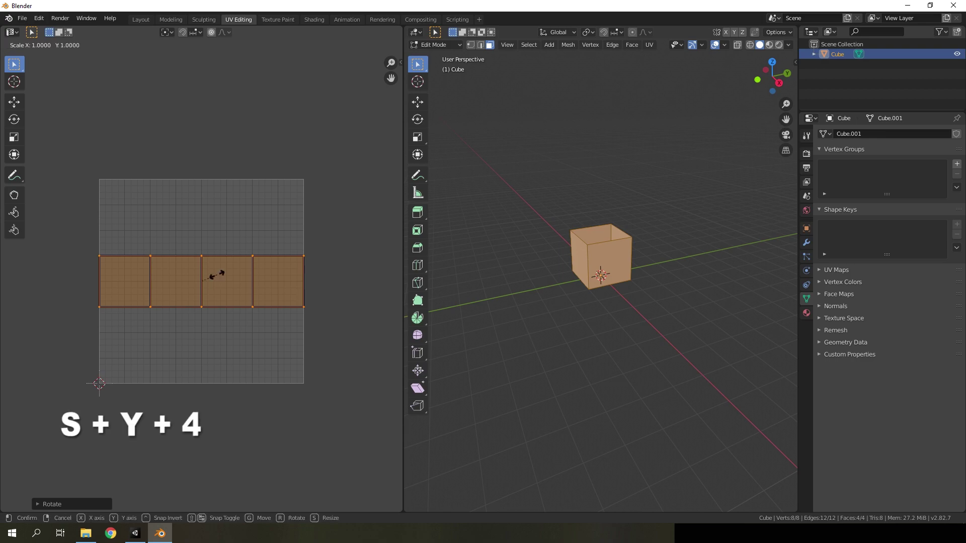
pyautogui.write('y')
pyautogui.write('4')
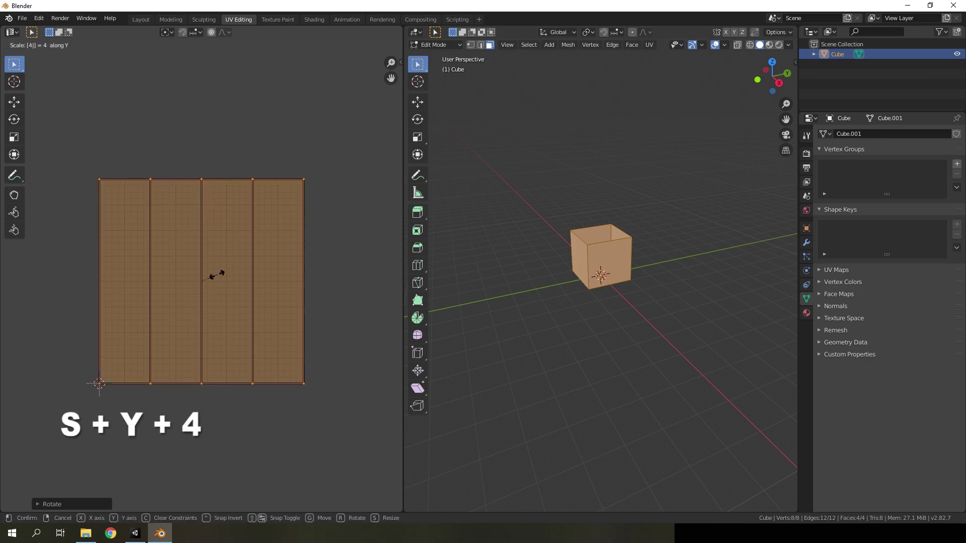
pyautogui.press('Return')
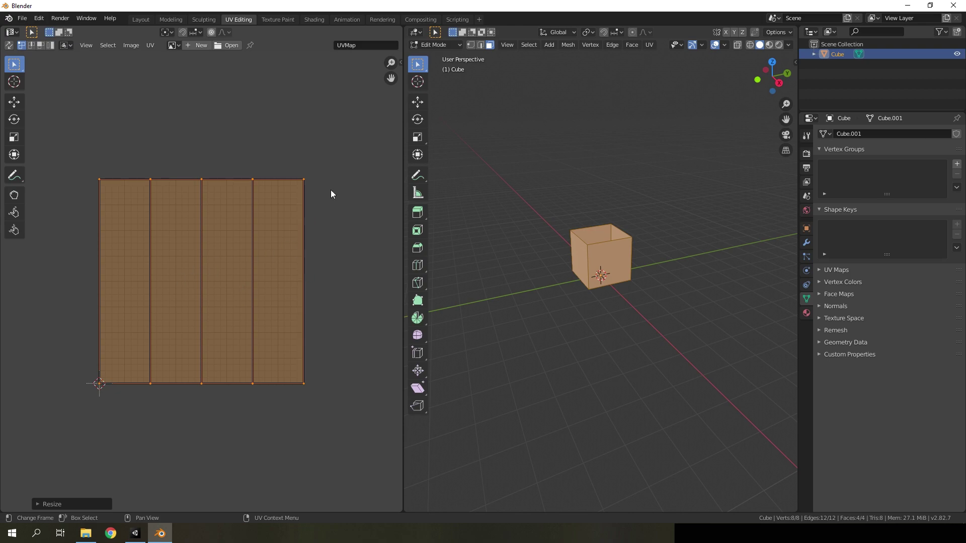
# Rename the Cube object to Wall1 in the Outliner
pyautogui.doubleClick(838, 54)
pyautogui.write('Wall1')
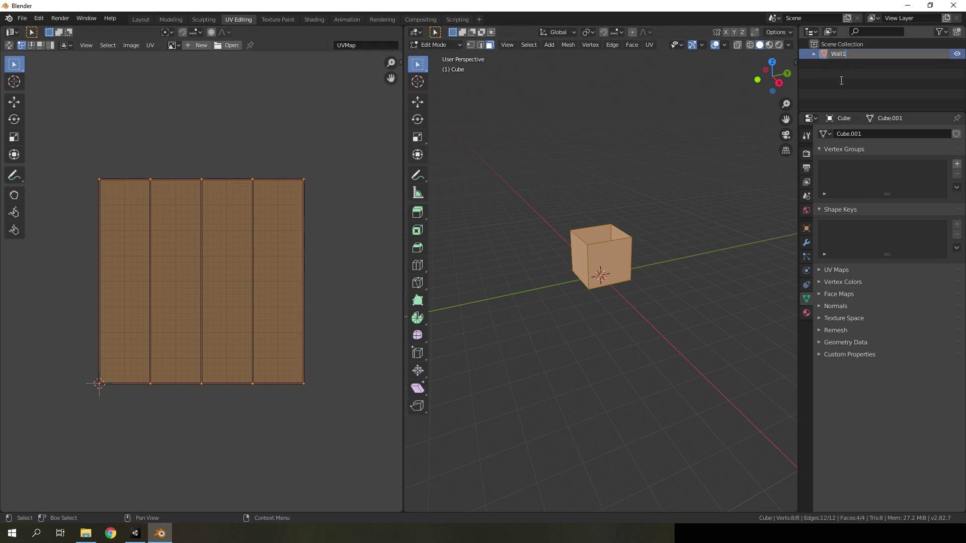
pyautogui.press('Return')
# Export Wall1 as FBX with Apply Scalings set to FBX All
pyautogui.click(22, 18)
pyautogui.moveTo(54, 161)
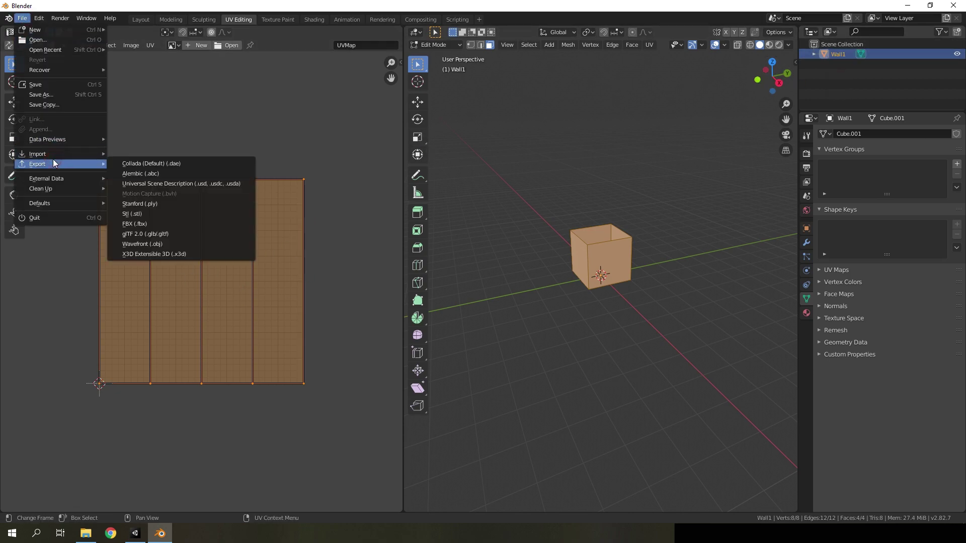
pyautogui.click(143, 224)
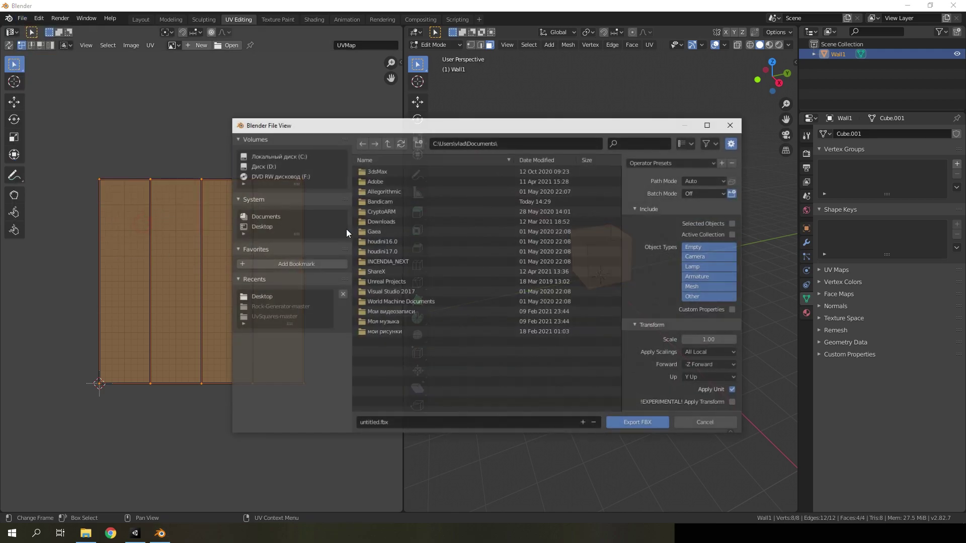
pyautogui.click(693, 354)
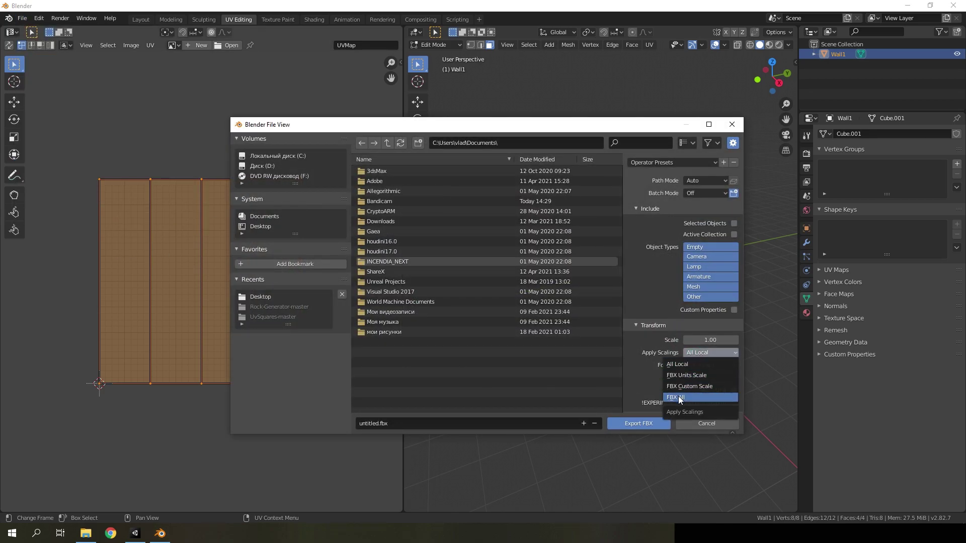
pyautogui.click(679, 399)
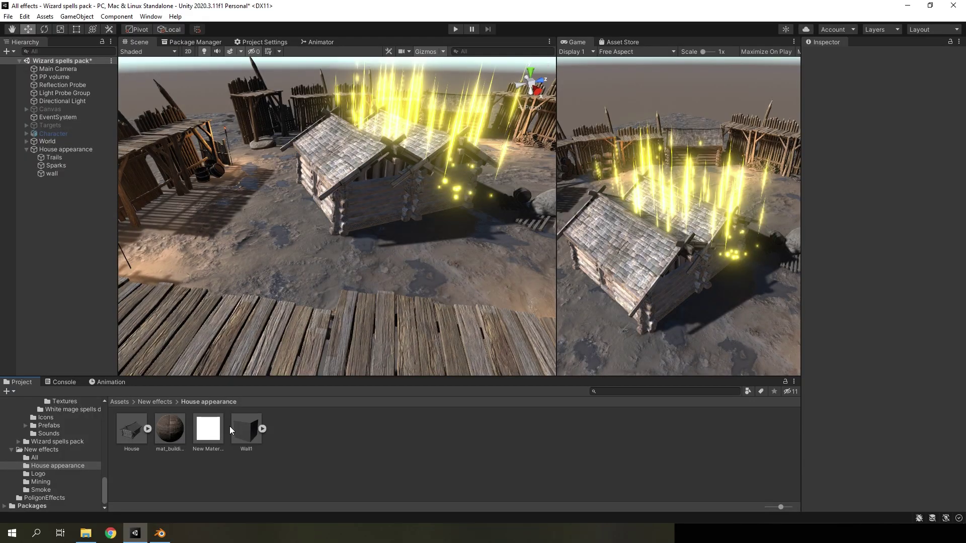
# Give the wall particle system's Renderer the Wall1 mesh and New Material
pyautogui.click(52, 173)
pyautogui.click(831, 434)
pyautogui.scroll(-5, 869, 418)
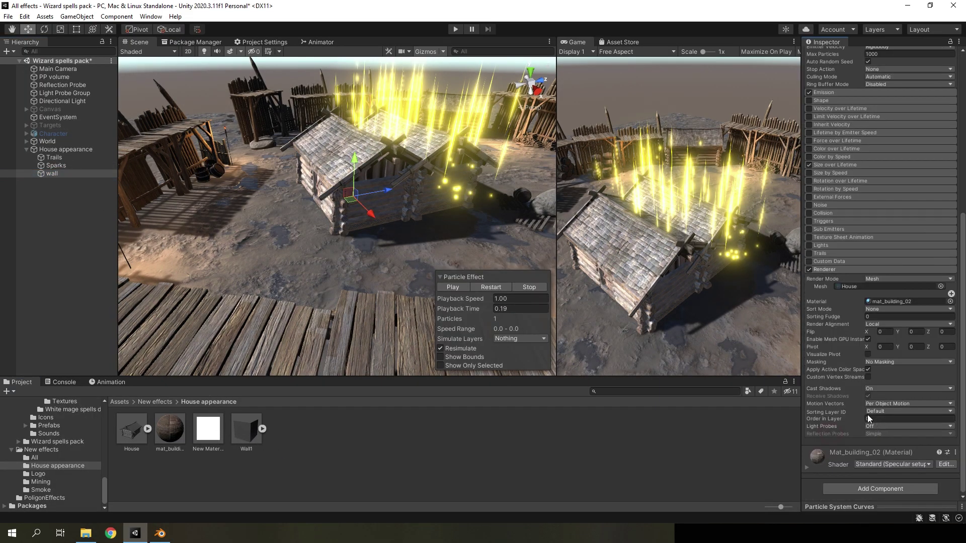
pyautogui.moveTo(270, 430)
pyautogui.mouseDown()
pyautogui.moveTo(877, 303)
pyautogui.moveTo(868, 287)
pyautogui.mouseUp()
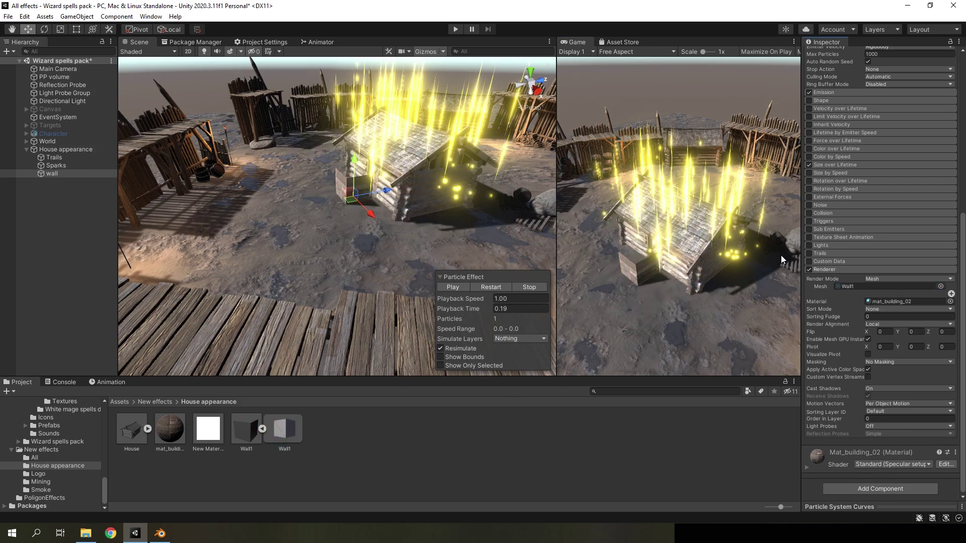
pyautogui.moveTo(209, 427); pyautogui.dragTo(894, 303)
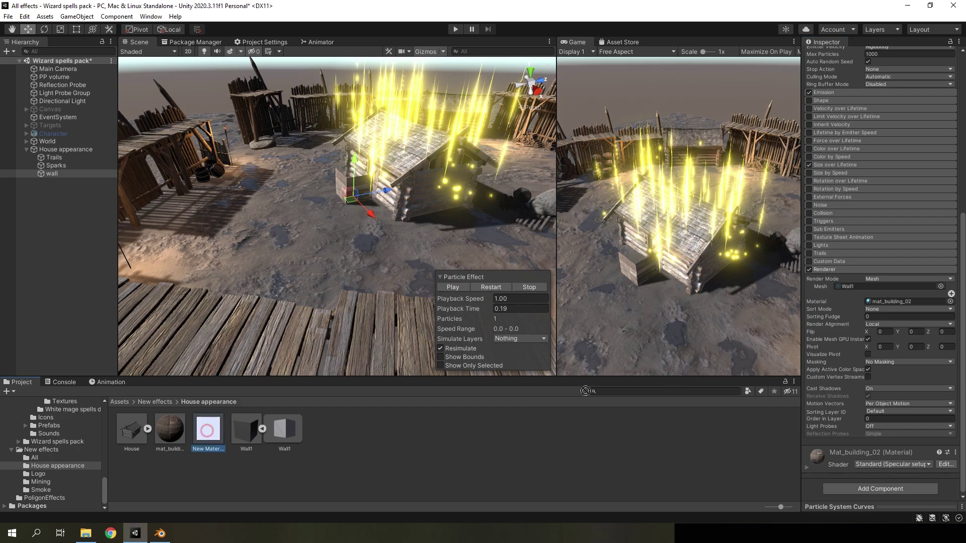
# Set New Material's albedo texture to Gradient4.3
pyautogui.click(220, 434)
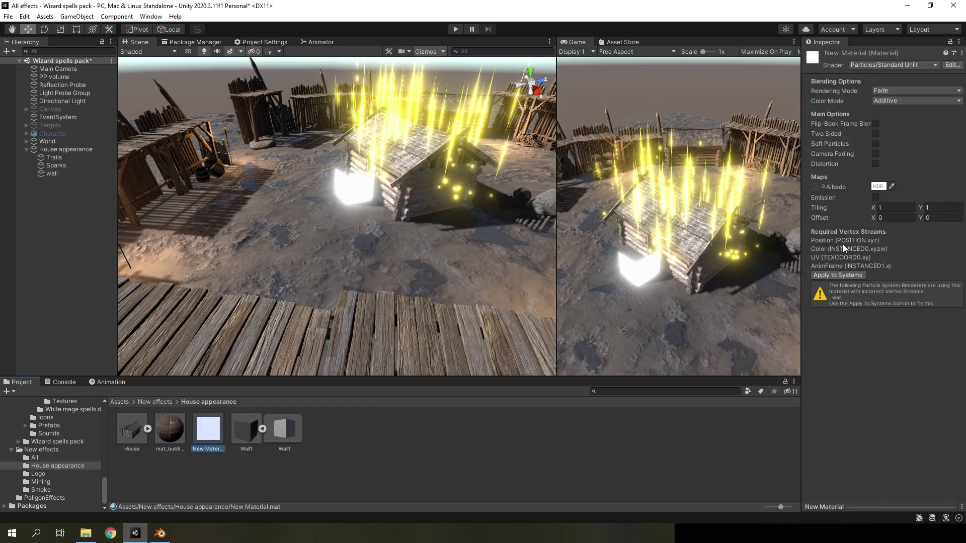
pyautogui.click(823, 187)
pyautogui.scroll(-2, 798, 267)
pyautogui.scroll(-2, 801, 291)
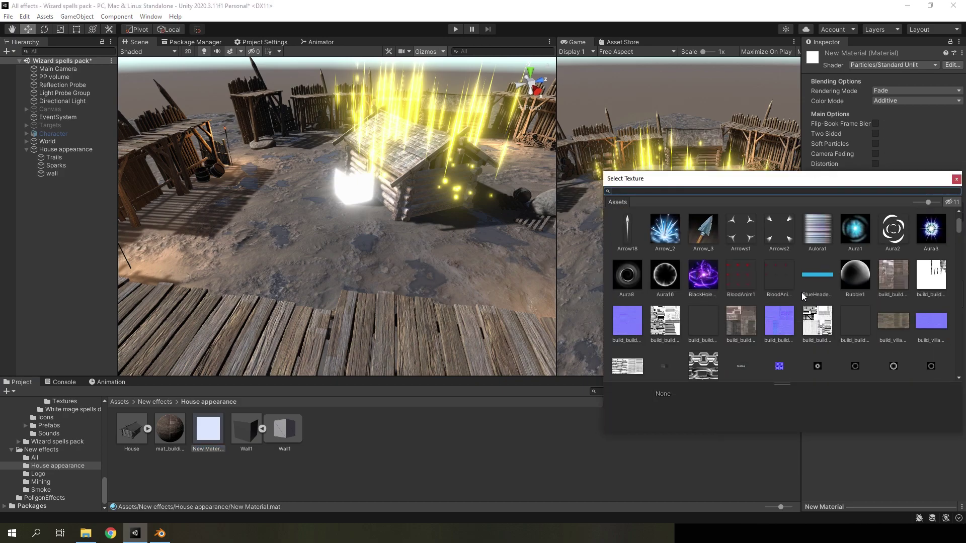
pyautogui.scroll(-5, 805, 292)
pyautogui.scroll(-5, 815, 292)
pyautogui.scroll(-3, 818, 297)
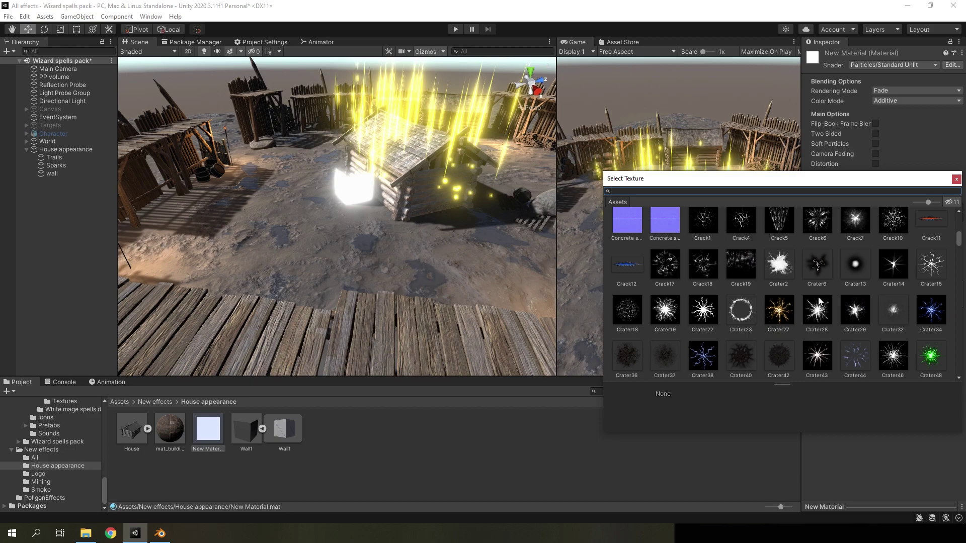
pyautogui.scroll(-3, 808, 285)
pyautogui.scroll(-2, 808, 285)
pyautogui.write('gra')
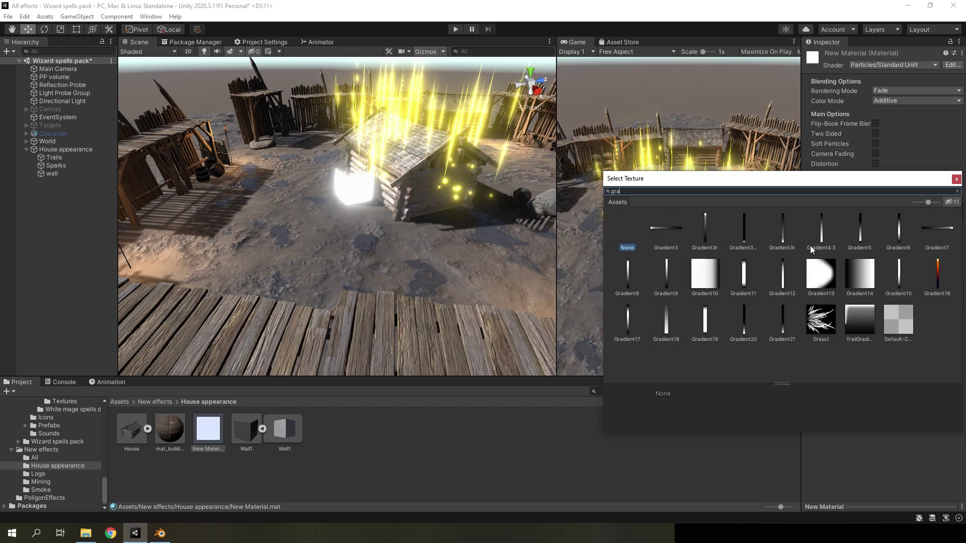
pyautogui.doubleClick(822, 228)
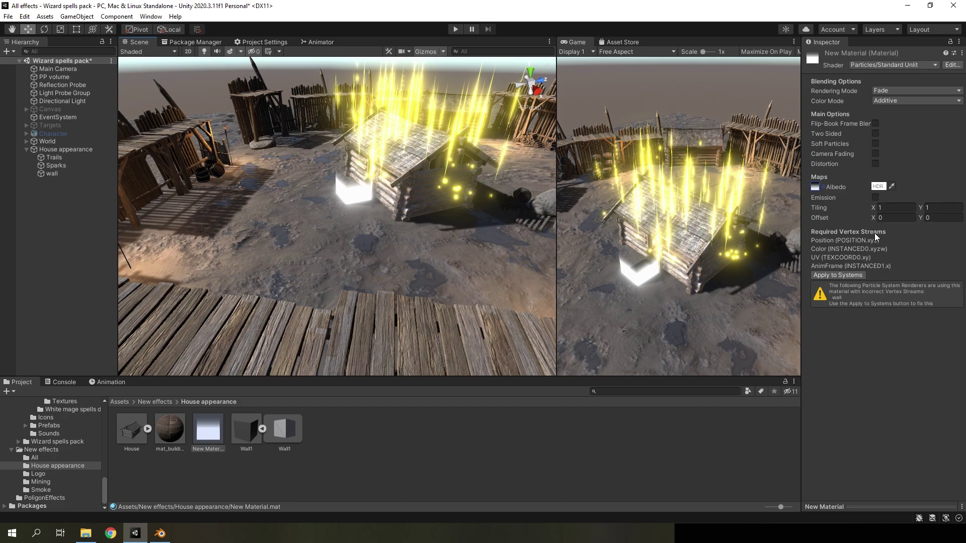
# Make the material two-sided and apply its vertex streams to the wall particle system
pyautogui.click(875, 133)
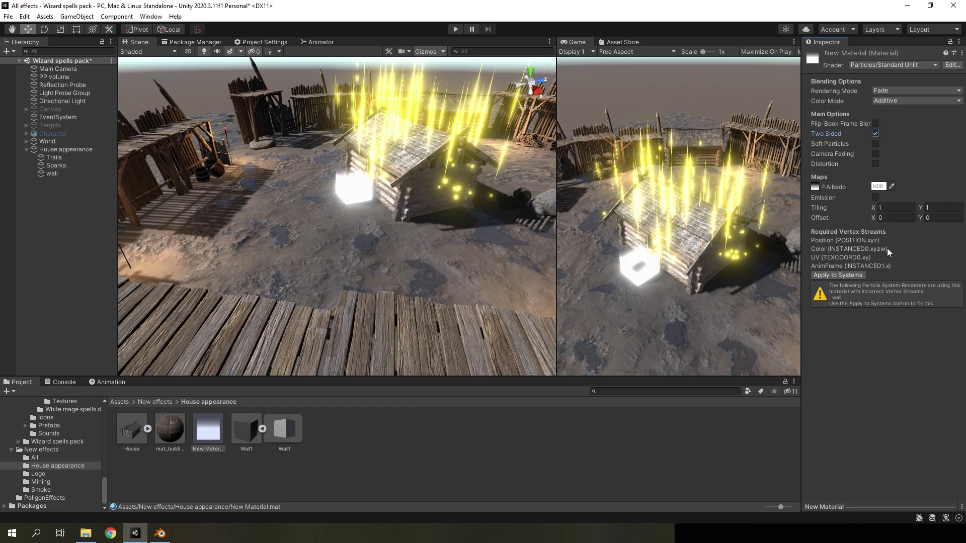
pyautogui.click(837, 276)
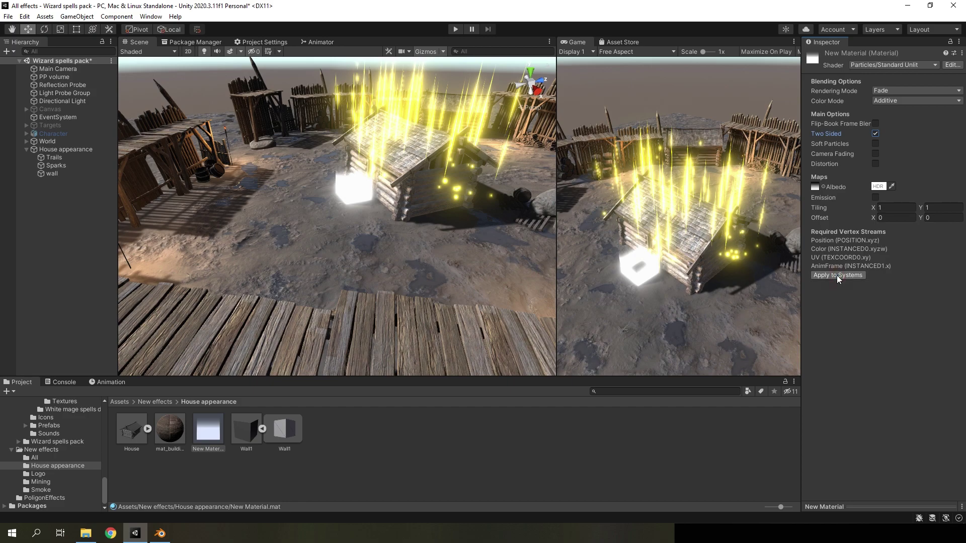
pyautogui.click(50, 173)
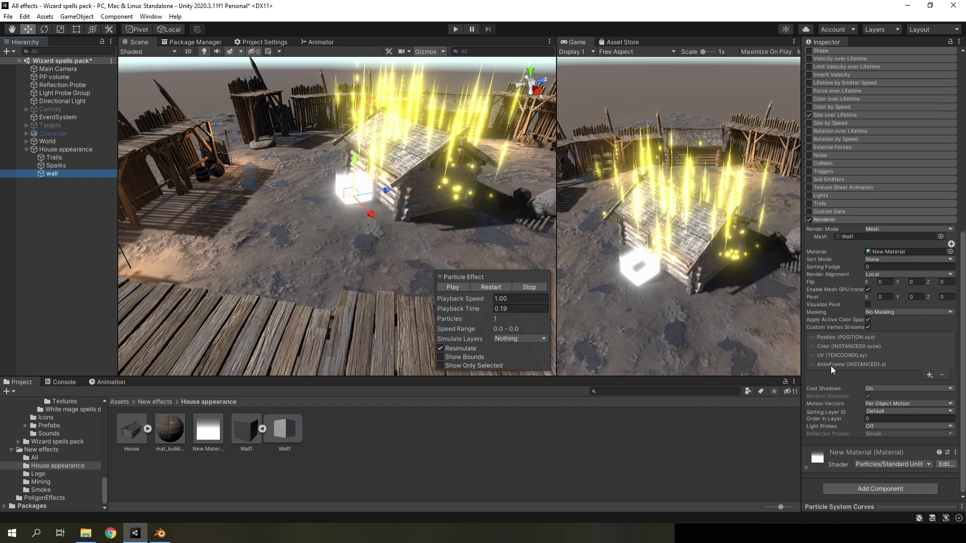
# Set the wall particle's Start Color to an orange swatch
pyautogui.scroll(10, 865, 302)
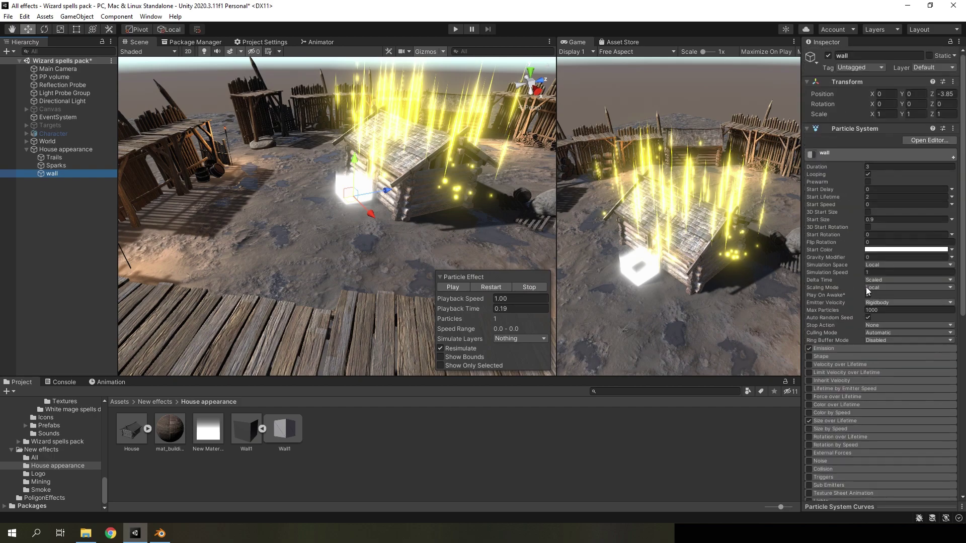
pyautogui.click(874, 250)
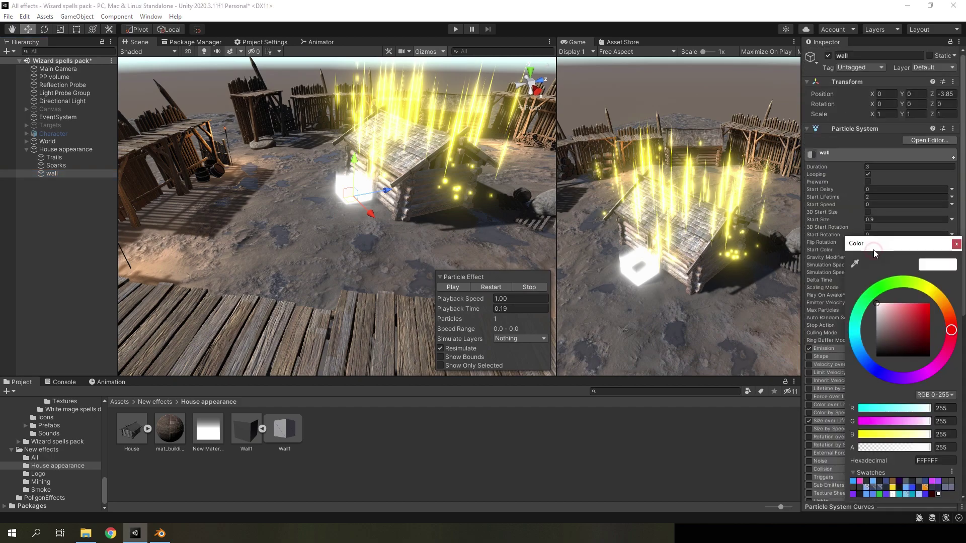
pyautogui.click(924, 488)
pyautogui.click(409, 227)
pyautogui.keyDown('alt'); pyautogui.moveTo(409, 226); pyautogui.dragTo(465, 211); pyautogui.keyUp('alt')
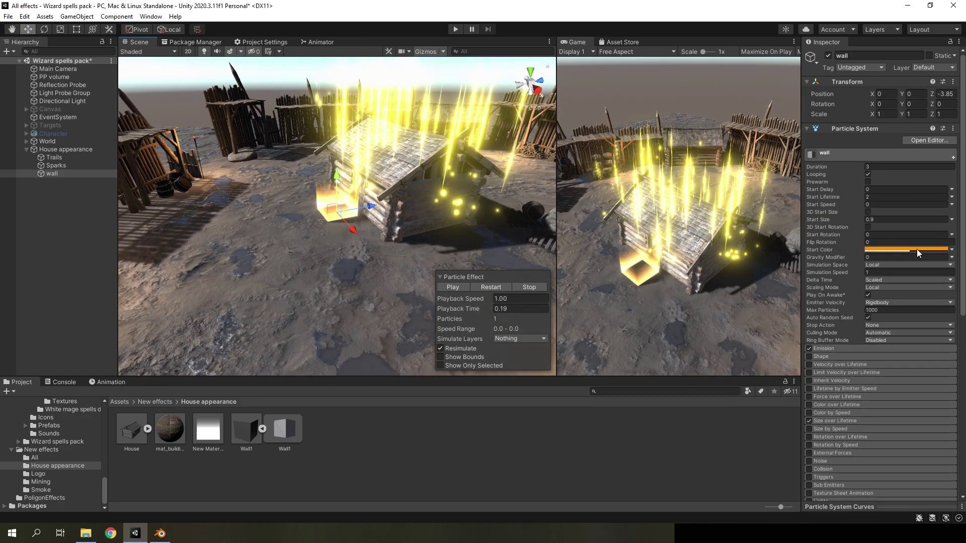
# Enable 3D Start Size with X 4, Y 6, Z 3, and set position Z to 0
pyautogui.click(867, 212)
pyautogui.click(842, 220)
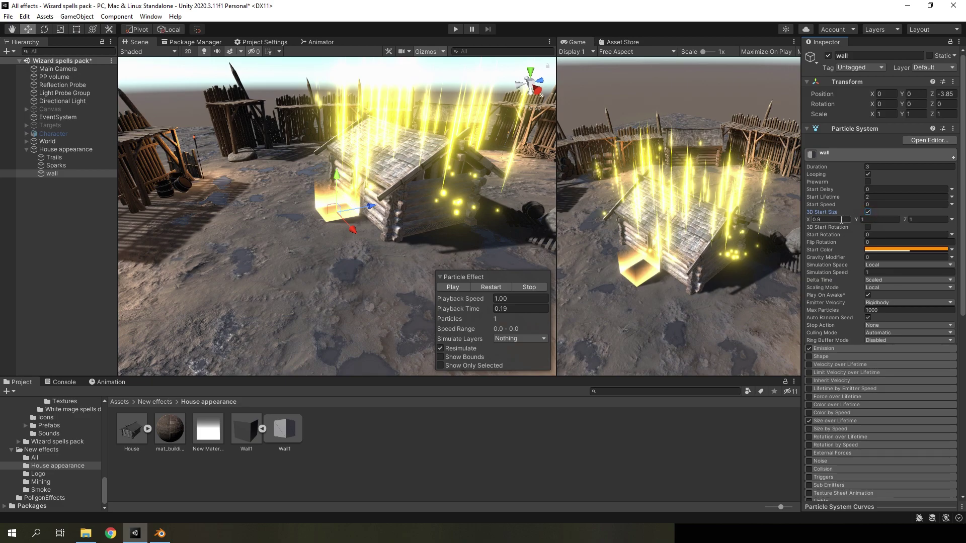
pyautogui.write('4')
pyautogui.click(875, 219)
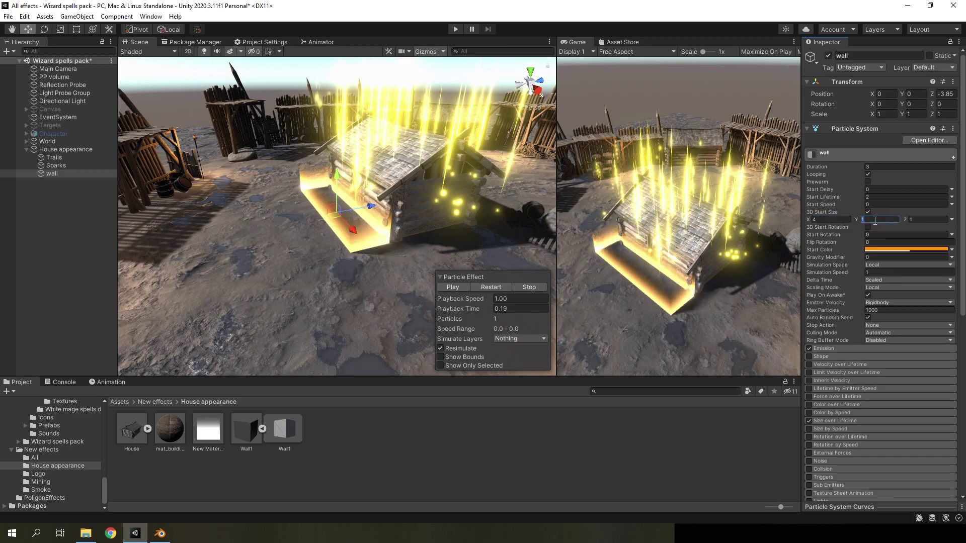
pyautogui.write('6')
pyautogui.click(918, 220)
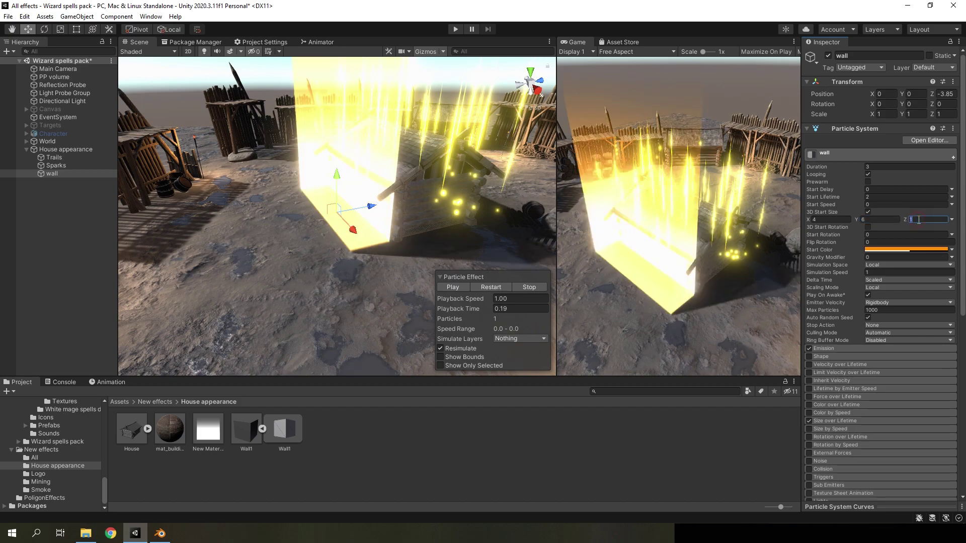
pyautogui.write('3')
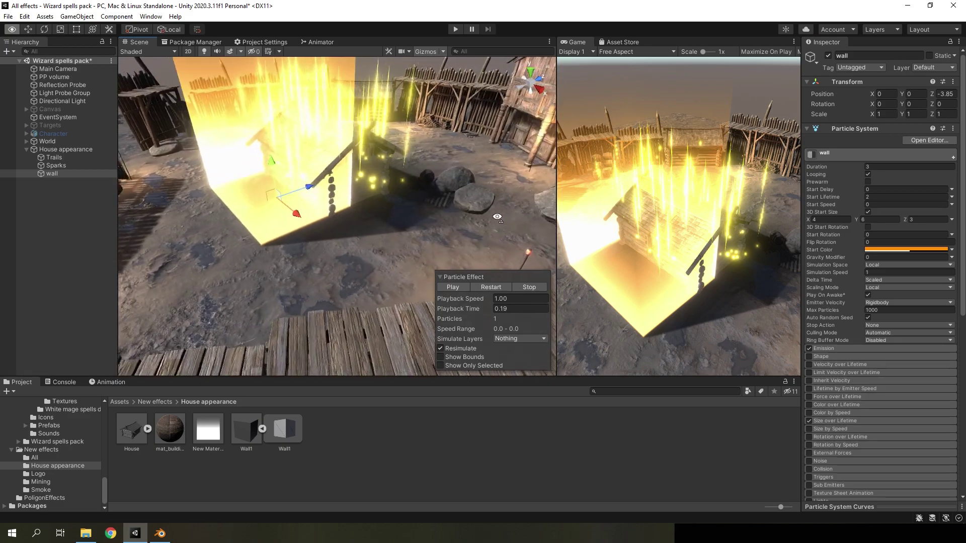
pyautogui.click(946, 94)
pyautogui.write('0')
pyautogui.press('Return')
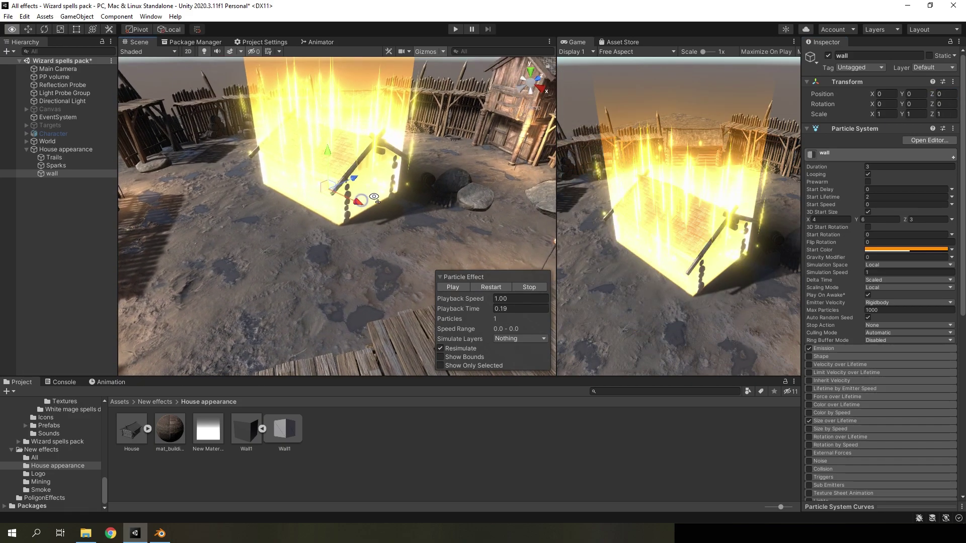
# Enable Color over Lifetime with alpha fading to 0, and shorten the Start Lifetime
pyautogui.moveTo(369, 204)
pyautogui.keyDown('alt'); pyautogui.mouseDown()
pyautogui.moveTo(369, 188)
pyautogui.moveTo(481, 301)
pyautogui.moveTo(464, 307)
pyautogui.mouseUp(); pyautogui.keyUp('alt')
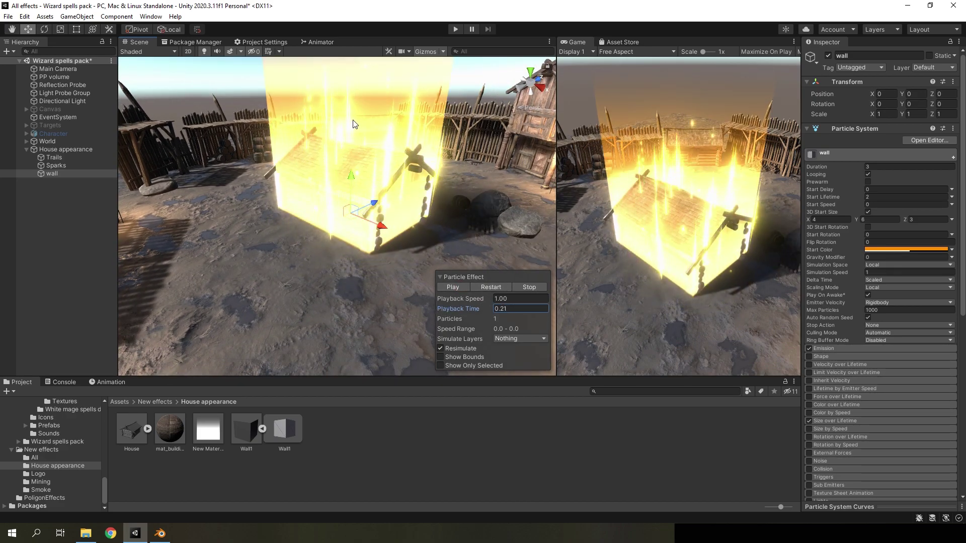
pyautogui.keyDown('alt'); pyautogui.moveTo(354, 124); pyautogui.dragTo(393, 128); pyautogui.keyUp('alt')
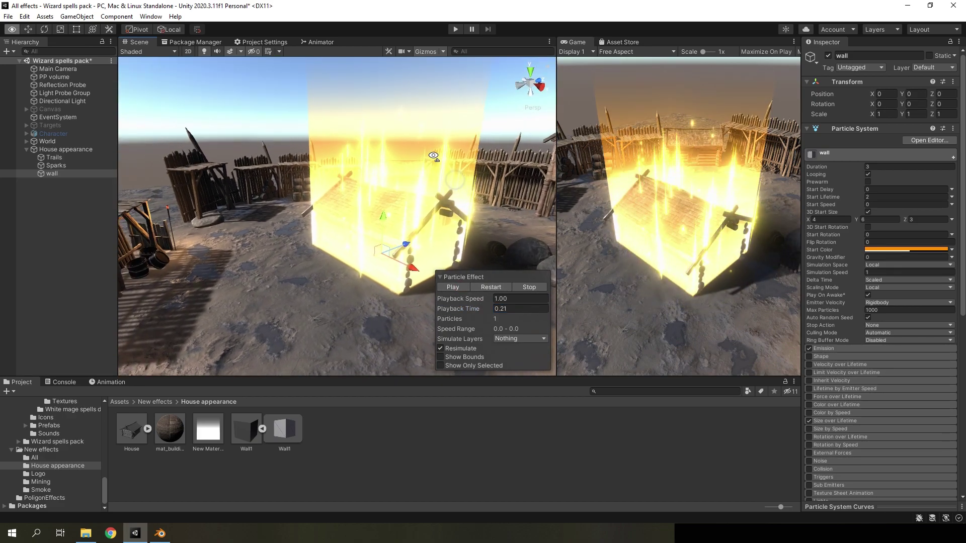
pyautogui.click(878, 412)
pyautogui.click(575, 308)
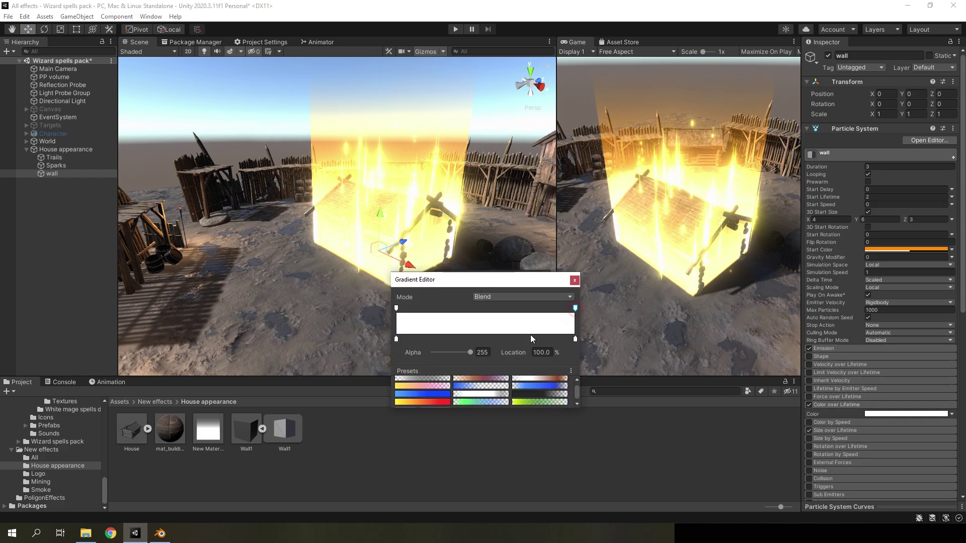
pyautogui.moveTo(473, 355); pyautogui.dragTo(395, 356)
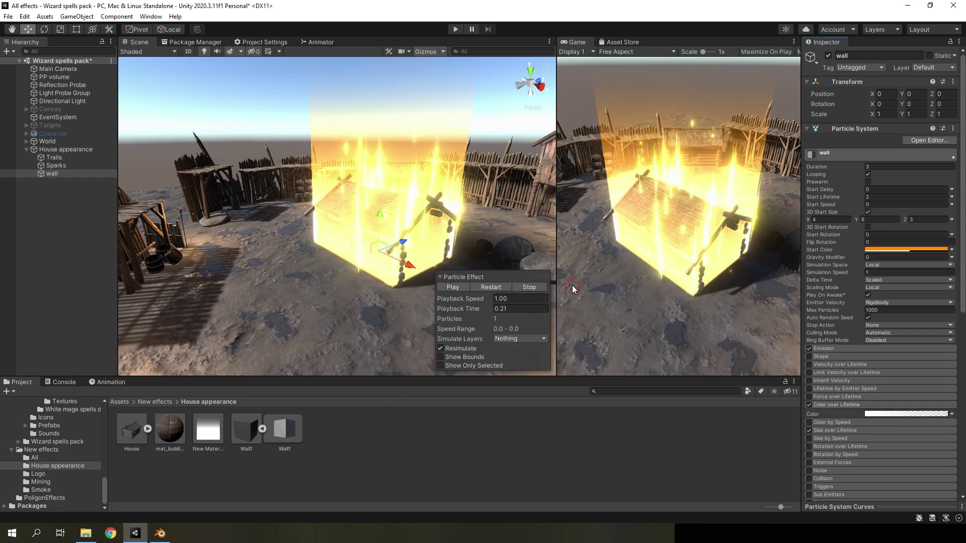
pyautogui.click(574, 281)
pyautogui.click(876, 198)
pyautogui.write('0.')
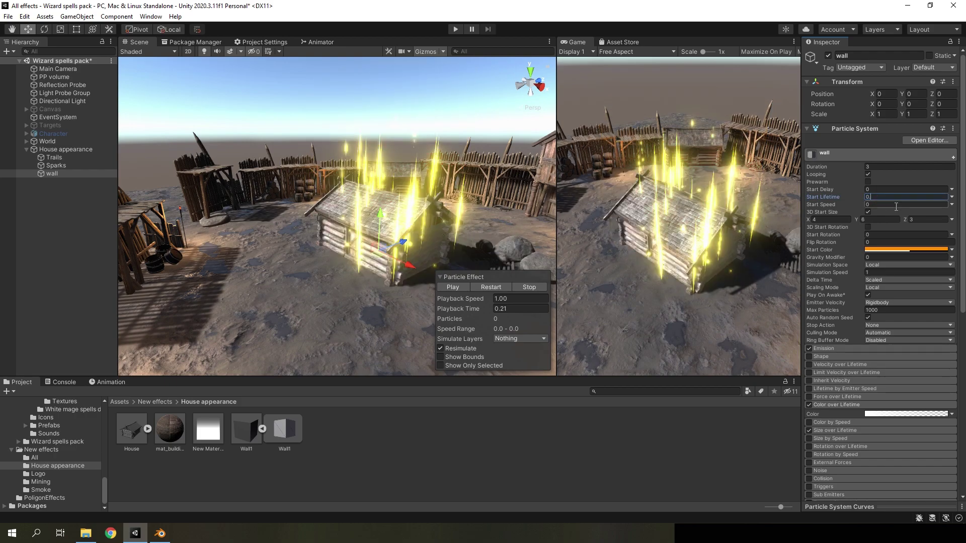
# Enable per-axis Size over Lifetime: X and Z flat at 1.0, Y an ease-out curve
pyautogui.scroll(-10, 889, 312)
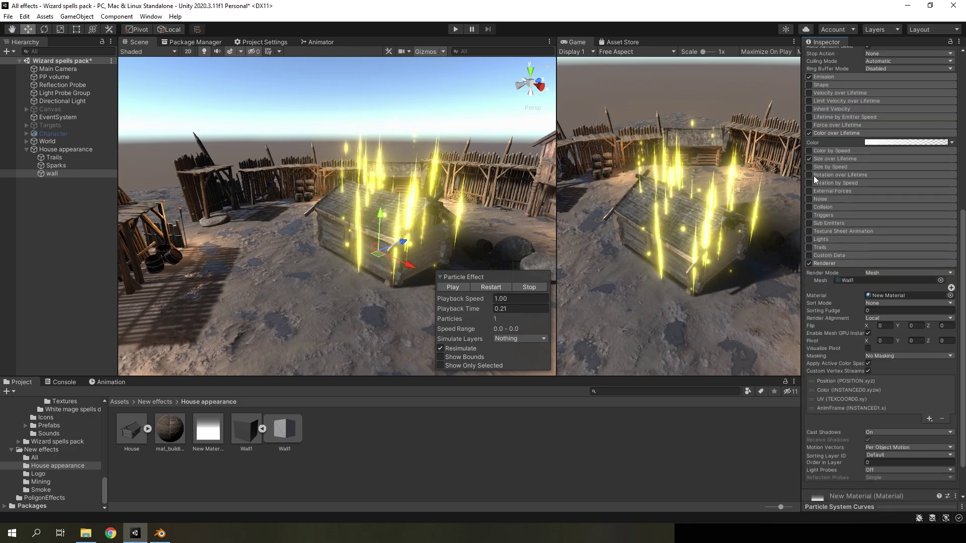
pyautogui.click(826, 159)
pyautogui.click(869, 168)
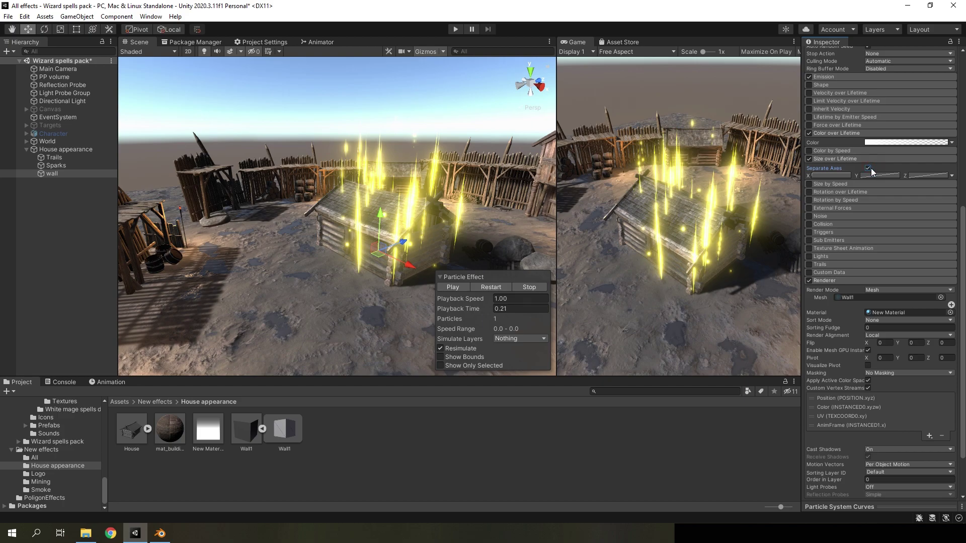
pyautogui.click(848, 176)
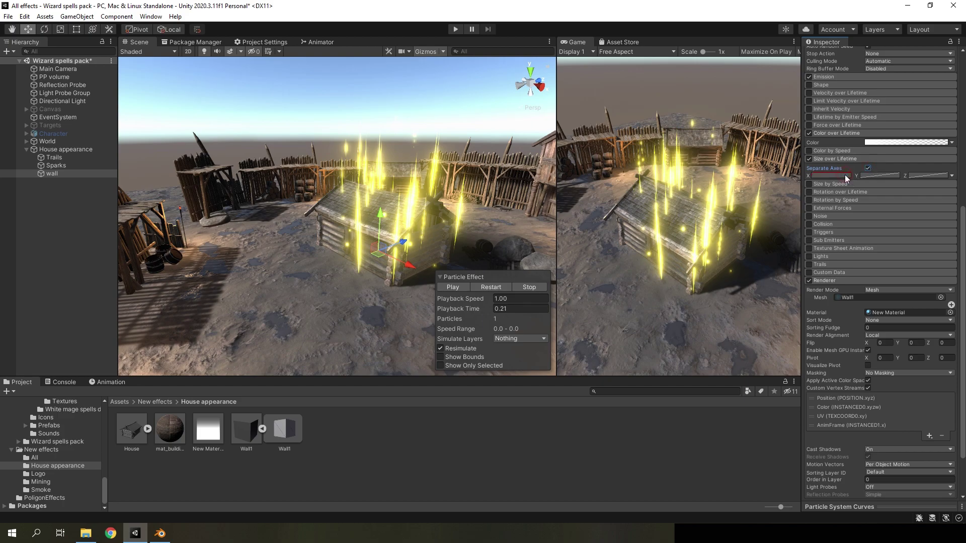
pyautogui.click(824, 507)
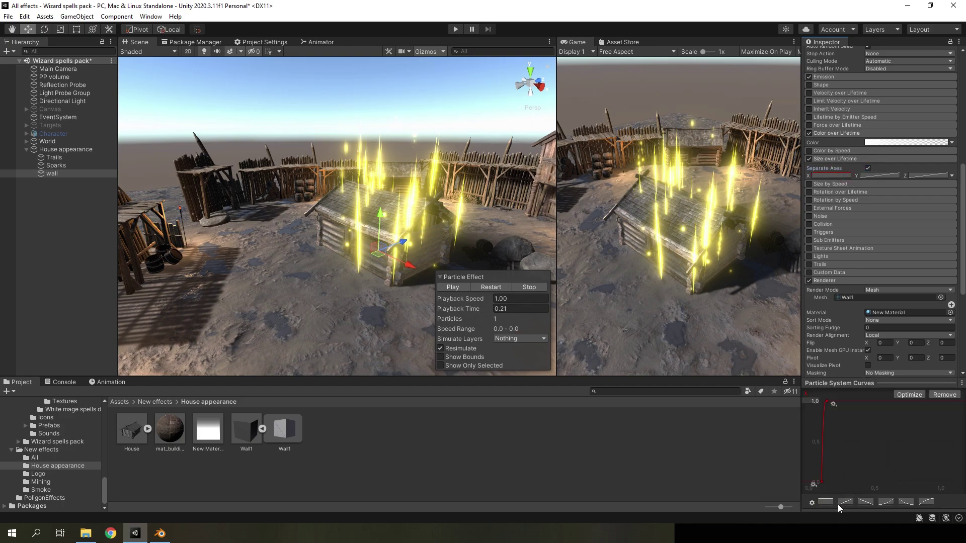
pyautogui.click(826, 503)
pyautogui.click(922, 176)
pyautogui.click(826, 503)
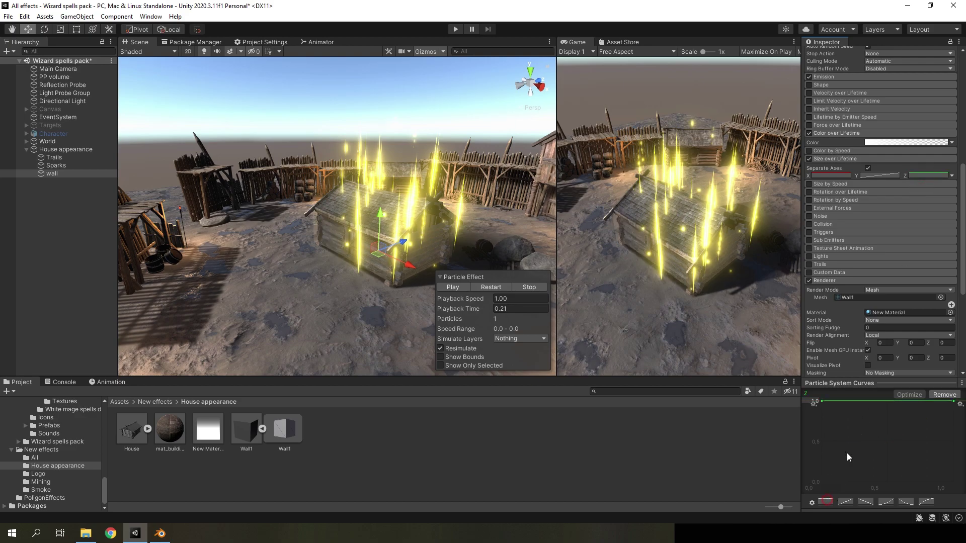
pyautogui.click(880, 175)
pyautogui.click(919, 503)
pyautogui.moveTo(815, 484); pyautogui.dragTo(816, 469)
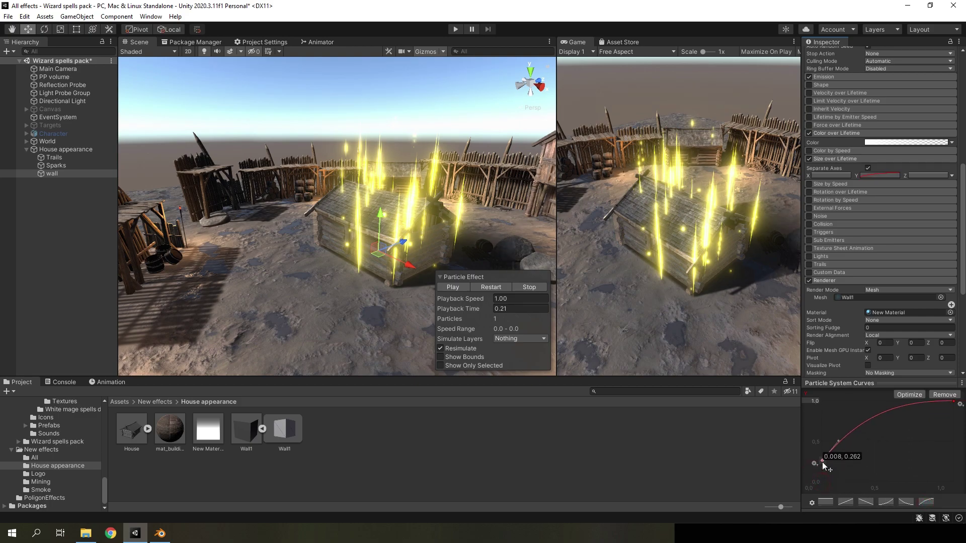
# Move the gradient's fade-out alpha key later in the lifetime
pyautogui.click(878, 143)
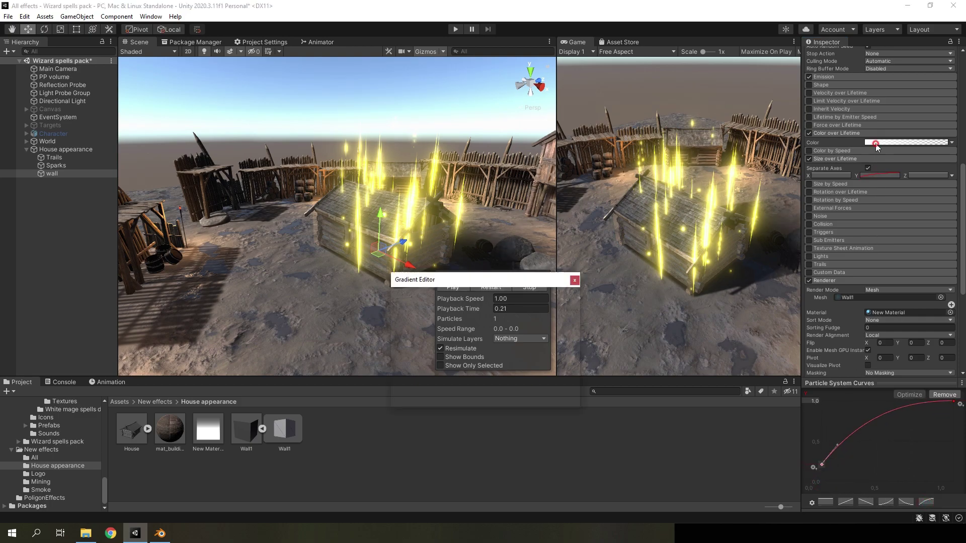
pyautogui.moveTo(396, 309); pyautogui.dragTo(429, 309)
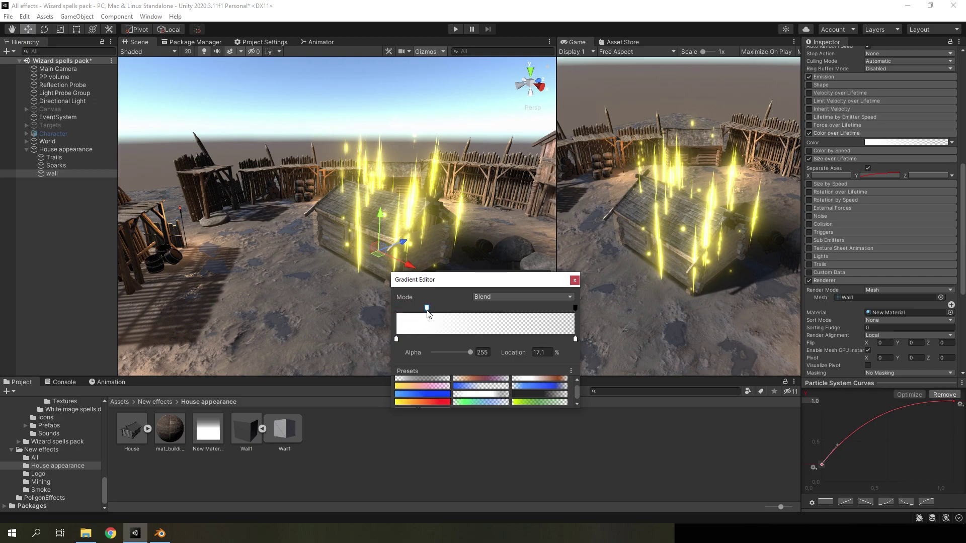
pyautogui.click(574, 280)
pyautogui.click(105, 171)
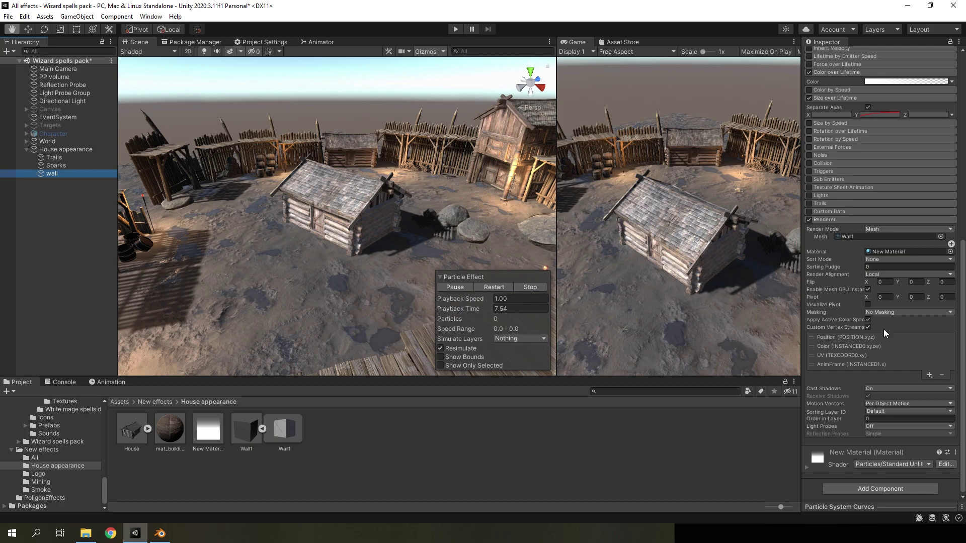
# Set the wall's Cast Shadows to Off and restart the effect to preview it
pyautogui.click(874, 388)
pyautogui.click(893, 401)
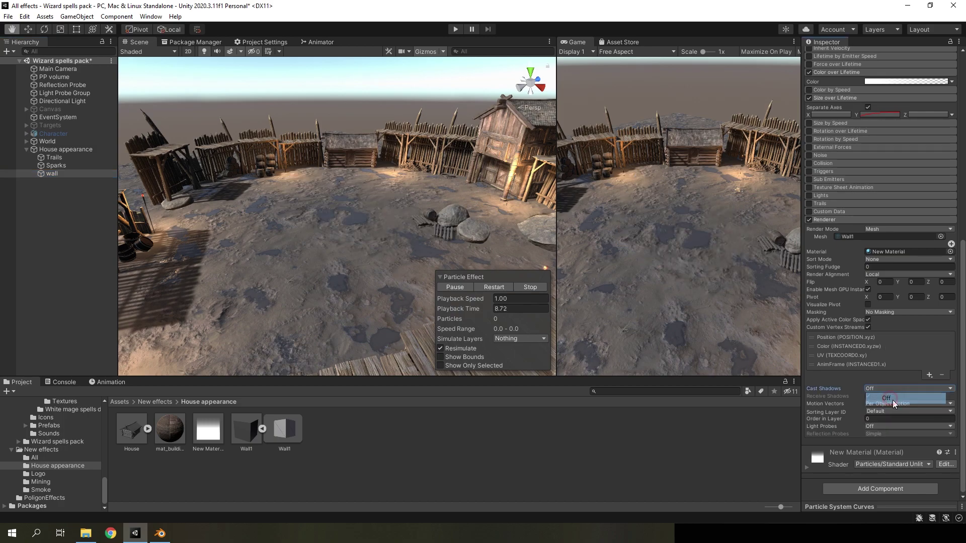
pyautogui.click(496, 288)
pyautogui.click(496, 288)
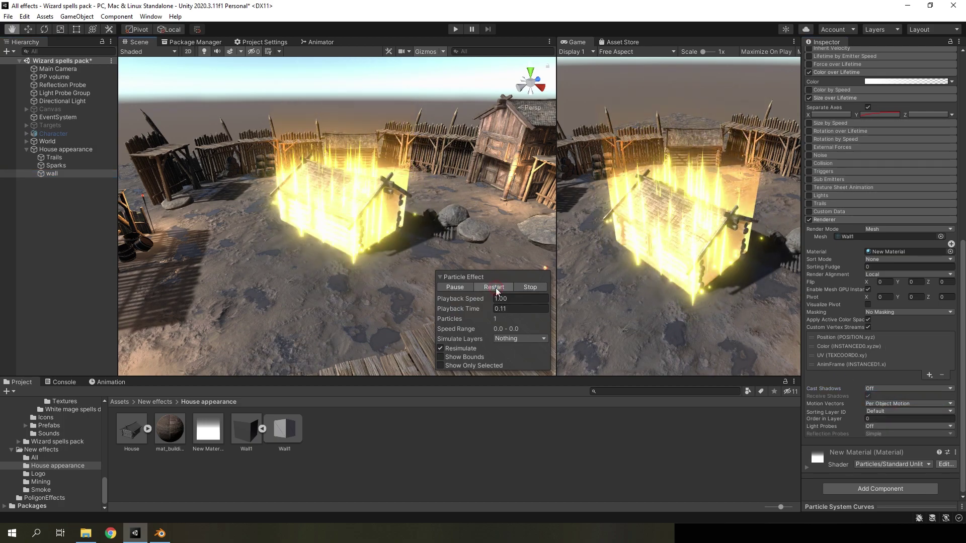